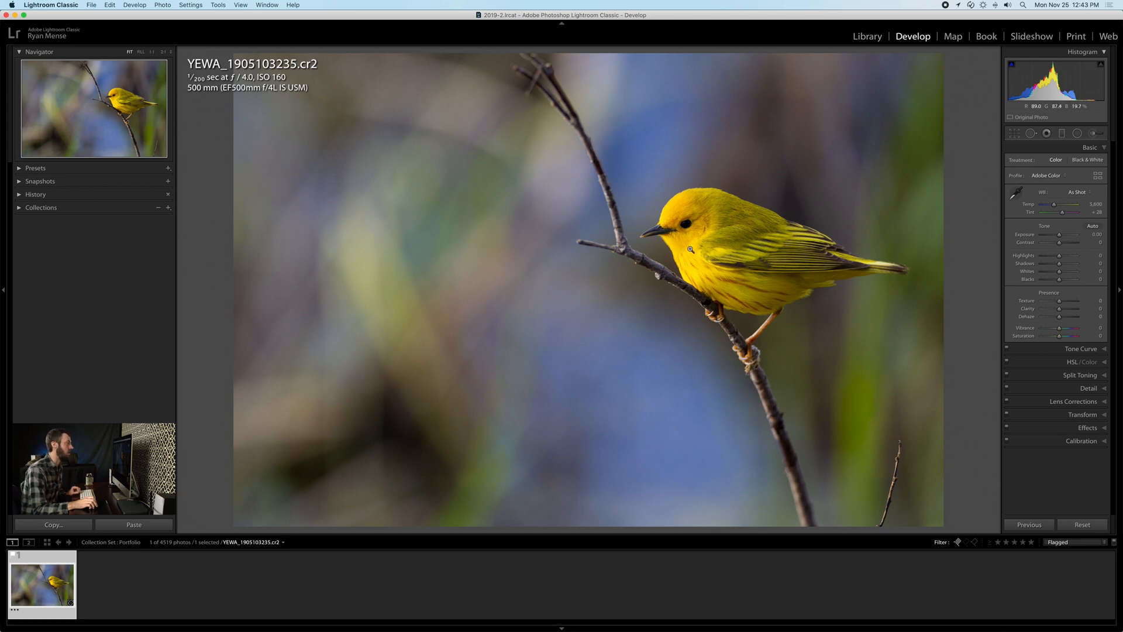
pyautogui.click(690, 249)
pyautogui.moveTo(618, 267); pyautogui.dragTo(615, 266)
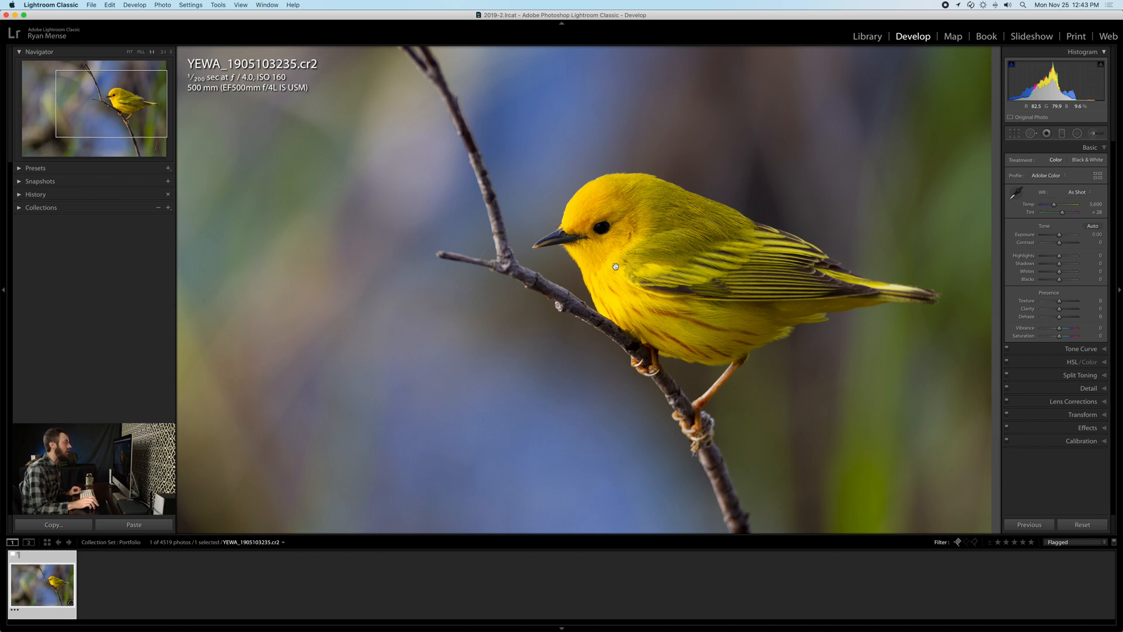
pyautogui.click(615, 266)
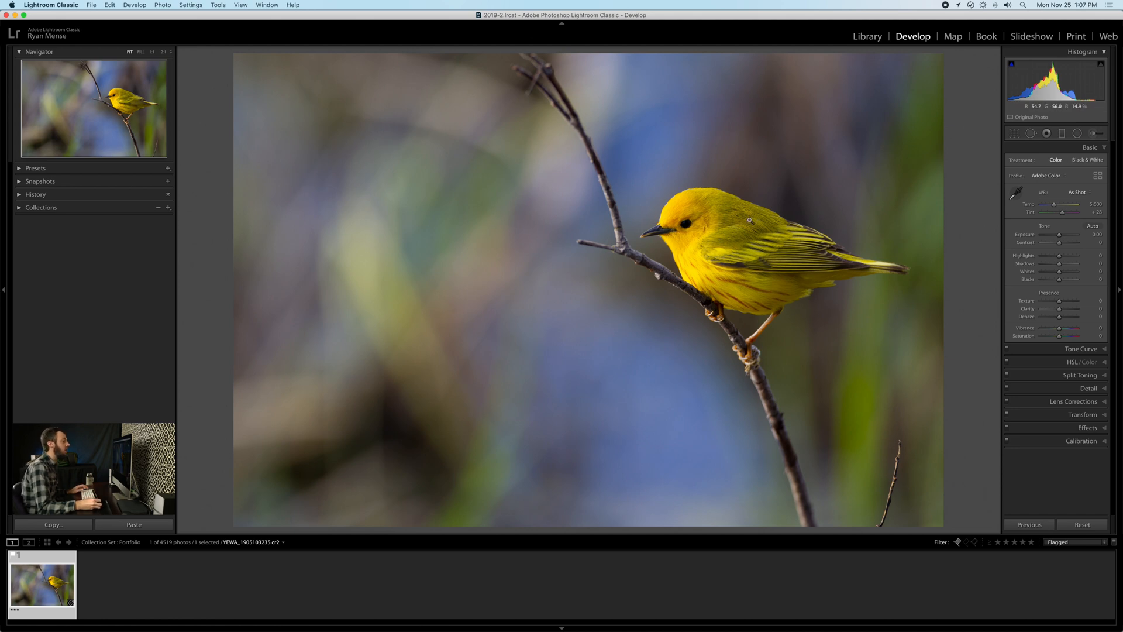
pyautogui.click(697, 230)
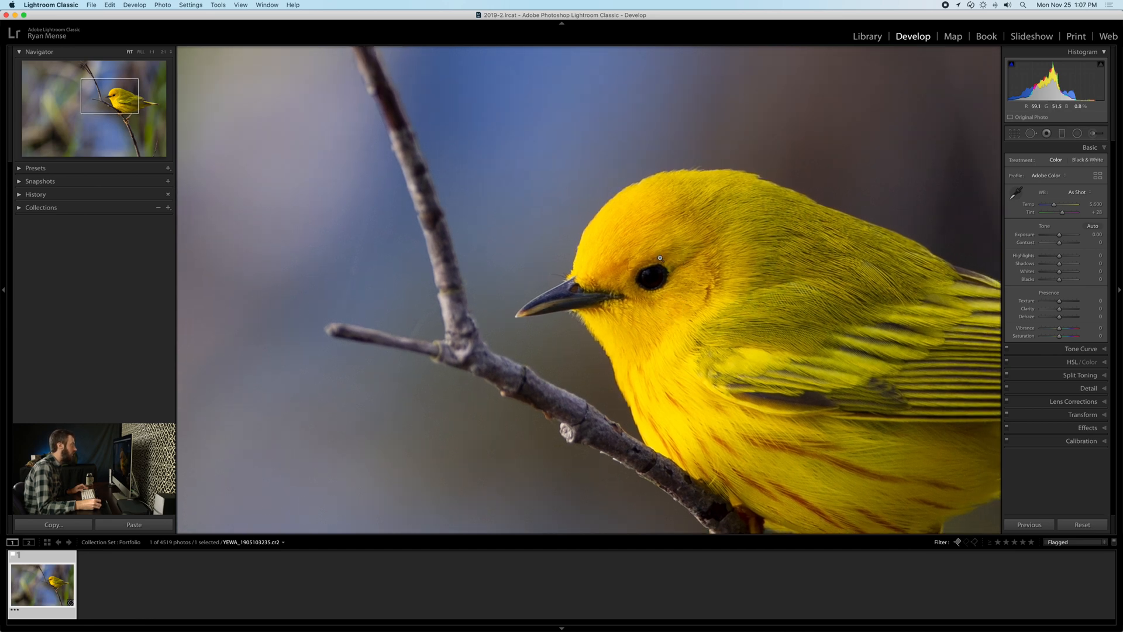
pyautogui.click(661, 255)
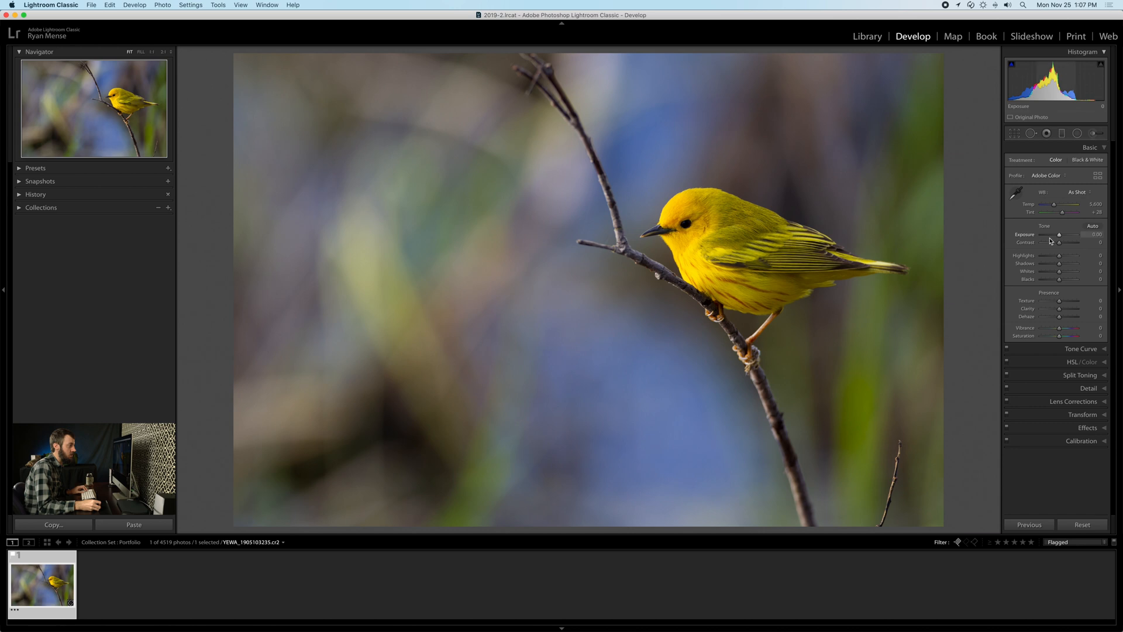
# Set the photo's white balance temperature to 5,800
pyautogui.click(1096, 205)
pyautogui.write('5800')
pyautogui.press('Return')
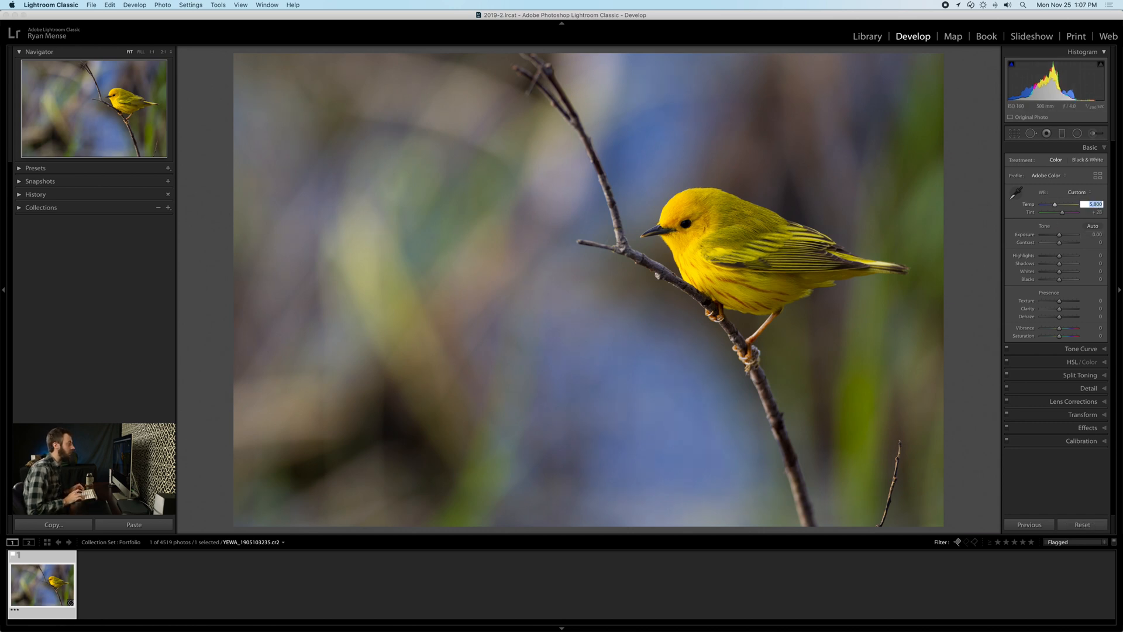
pyautogui.press('Return')
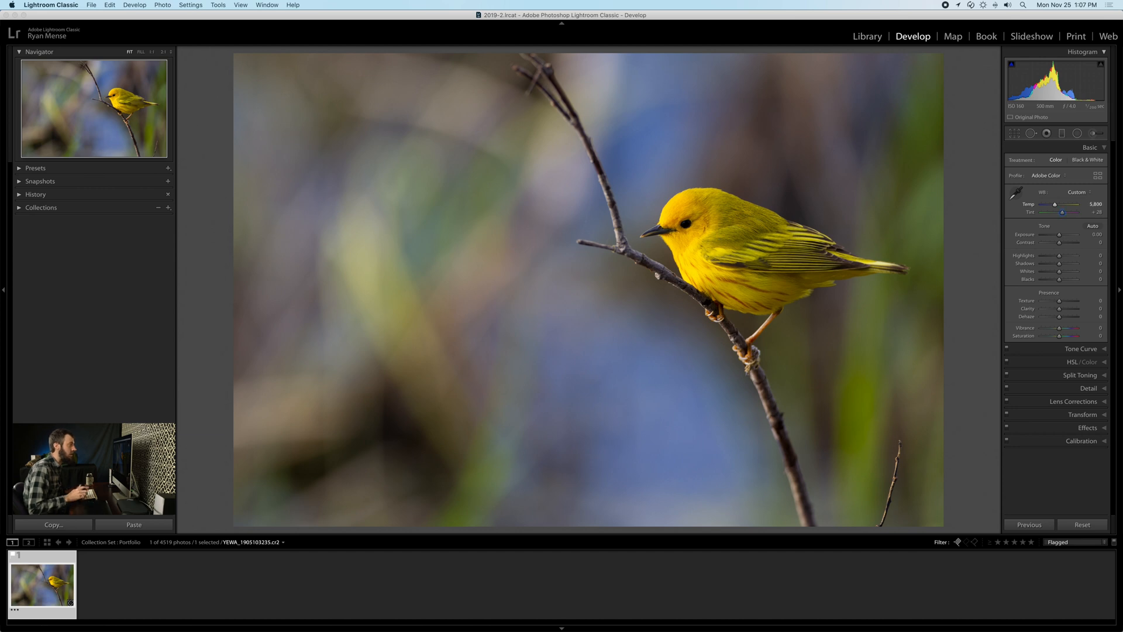
# Adjust the photo's white balance tint, trying +18 and settling on +26
pyautogui.click(1097, 213)
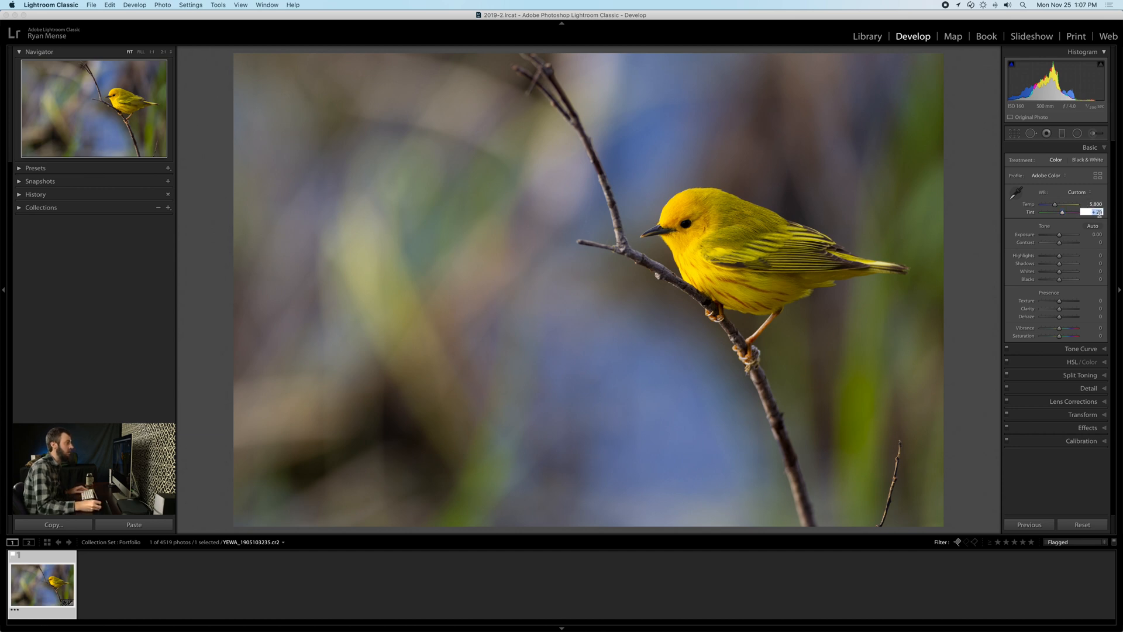
pyautogui.write('18')
pyautogui.press('Return')
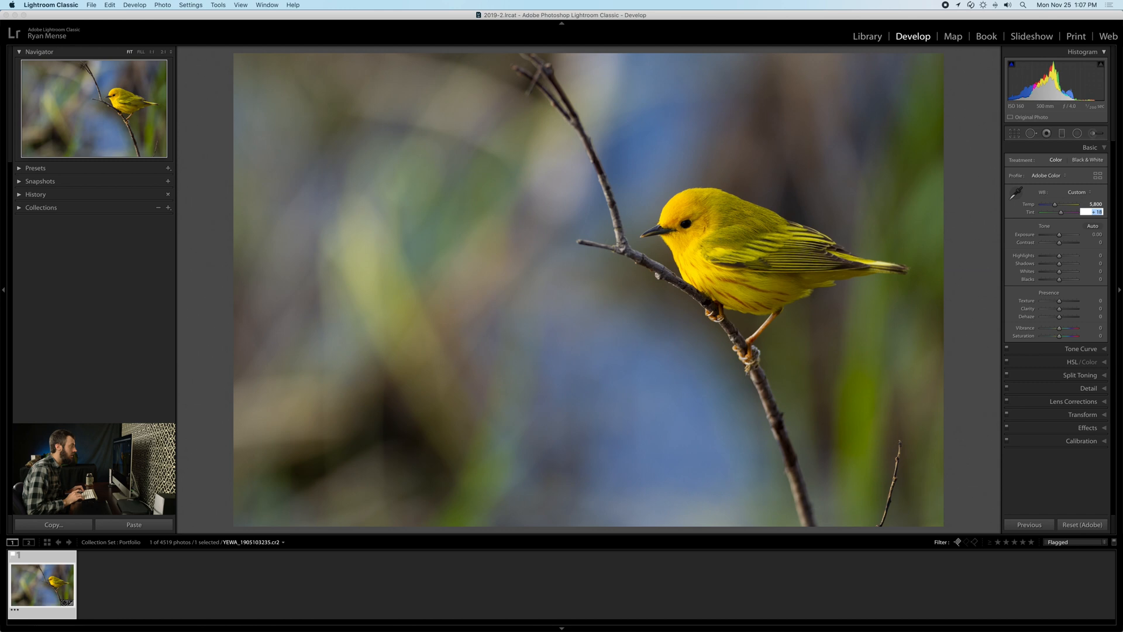
pyautogui.press('Up')
pyautogui.press('Up')
pyautogui.hotkey('shift', 'Up')
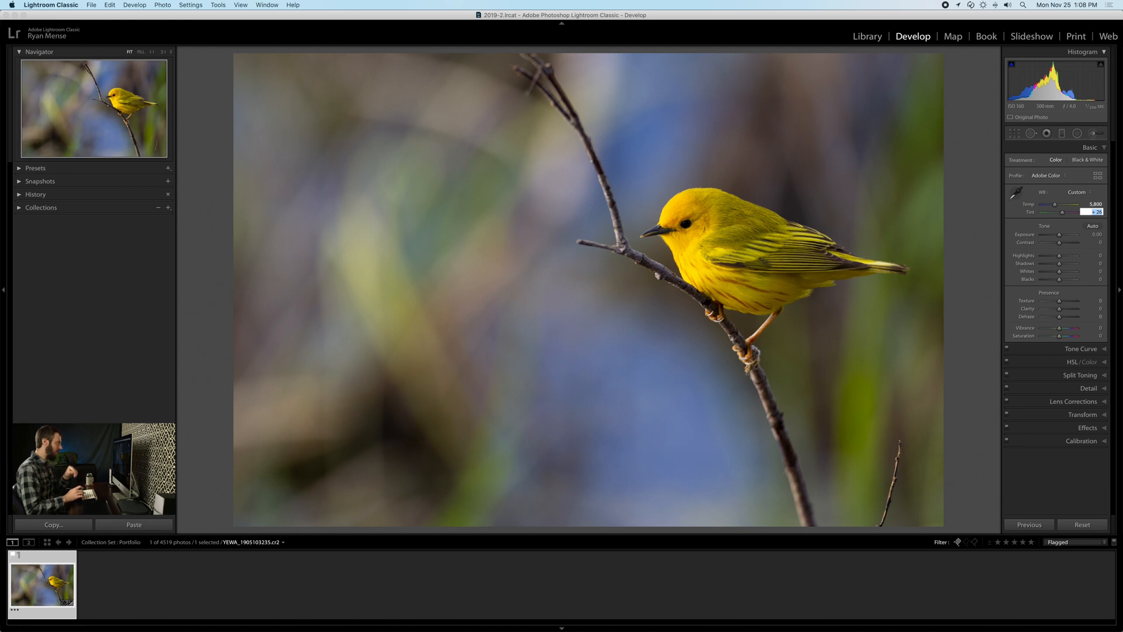
pyautogui.press('Up')
pyautogui.press('Up')
pyautogui.press('Return')
pyautogui.click(1092, 212)
pyautogui.press('Down')
pyautogui.press('Down')
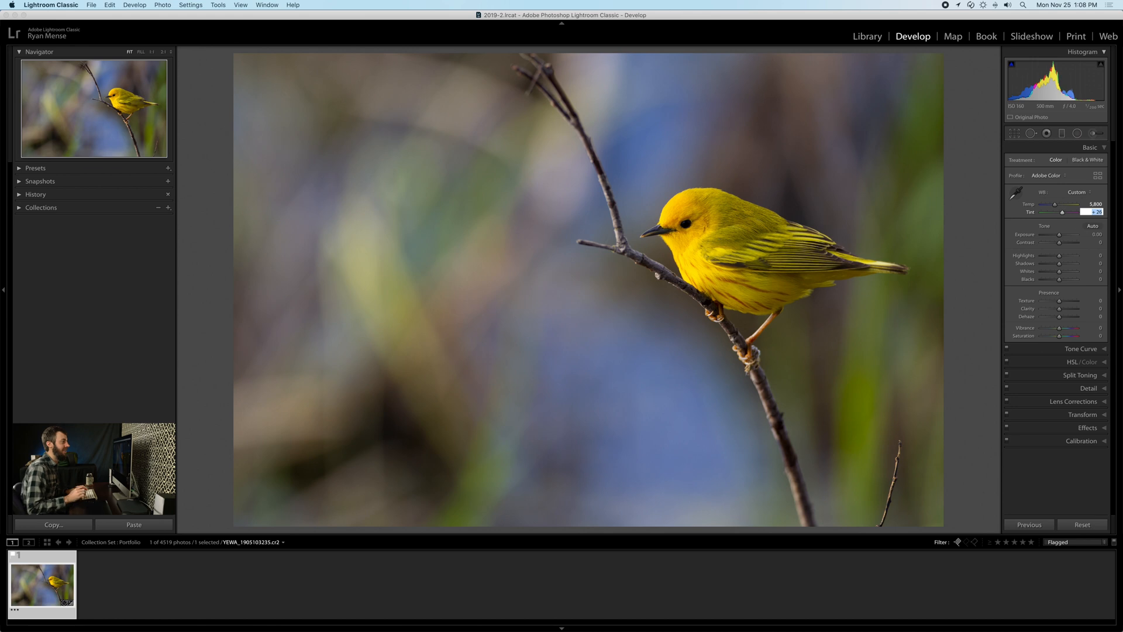
pyautogui.press('Return')
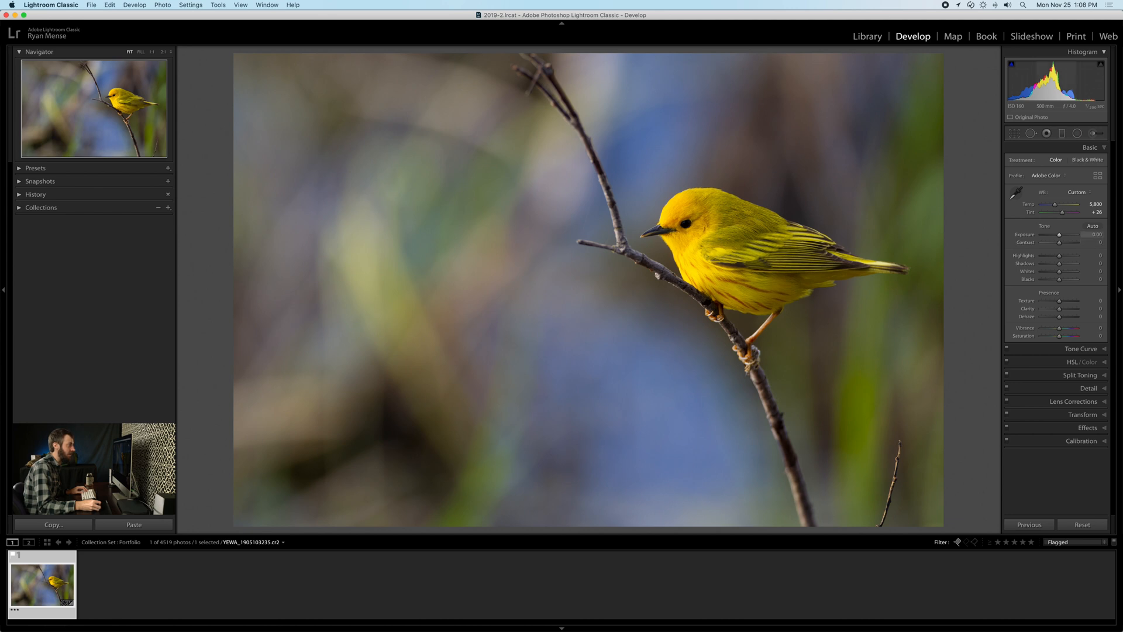
pyautogui.press('Up')
pyautogui.press('Up')
pyautogui.press('Up')
pyautogui.press('Up')
pyautogui.press('Up')
pyautogui.press('Up')
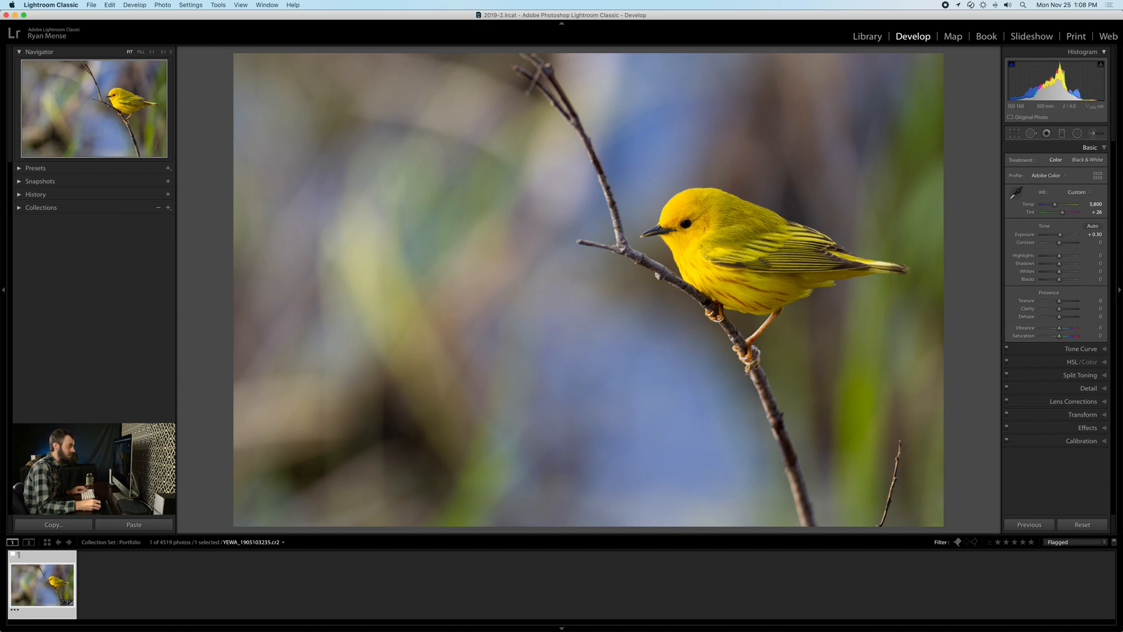
pyautogui.press('super+z')
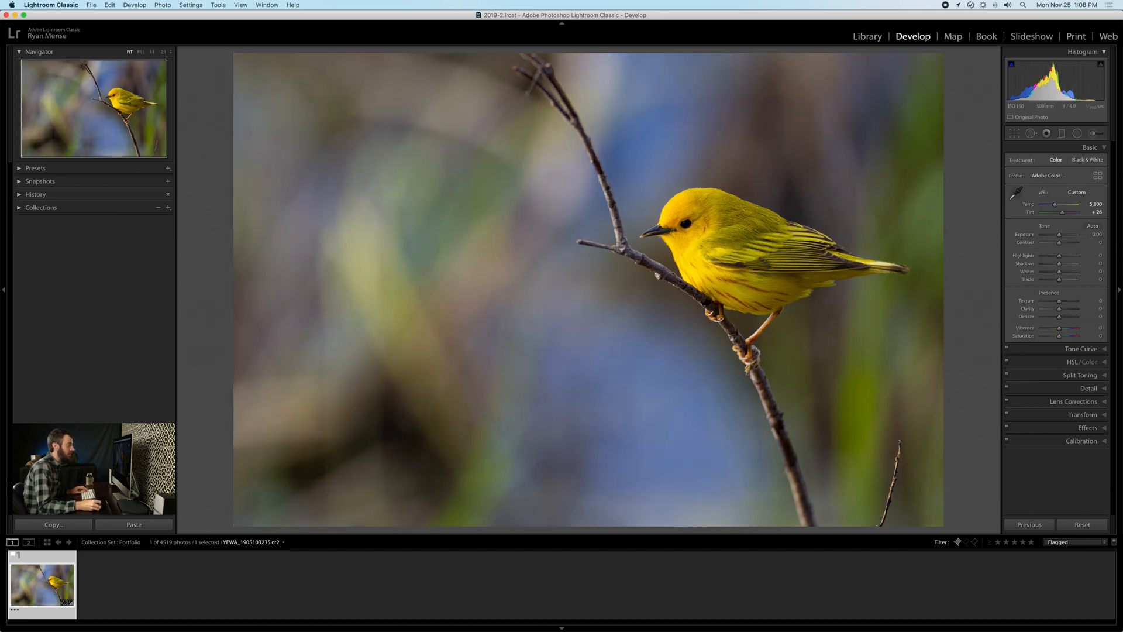
# Adjust the photo's overall tone with Exposure +0.10, Highlights −49, Shadows +53 and Blacks +5
pyautogui.click(1091, 234)
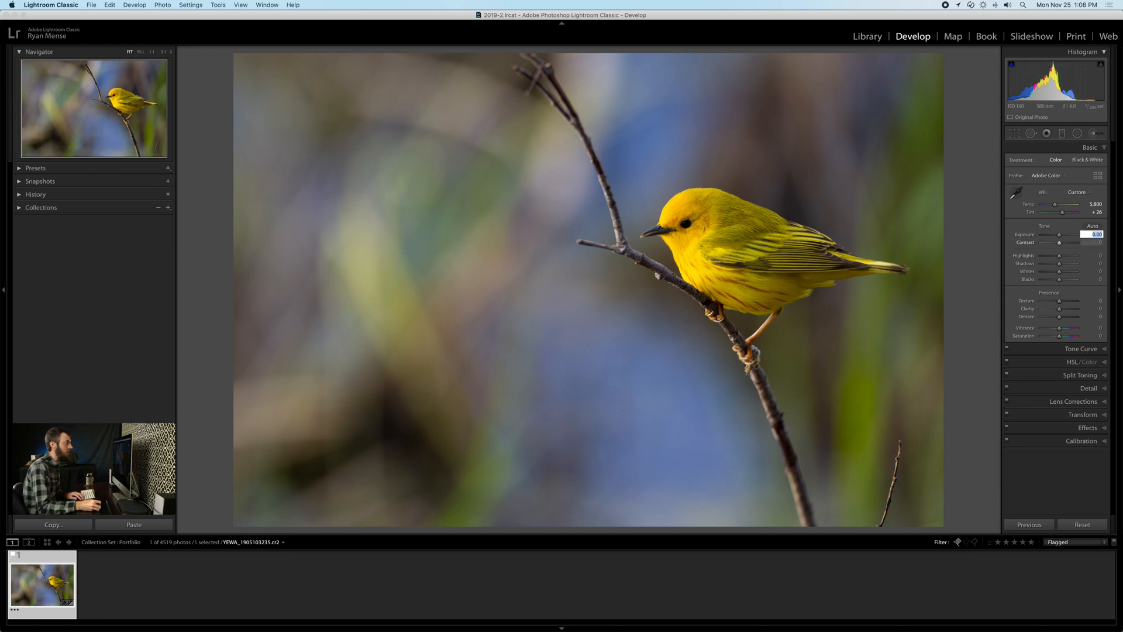
pyautogui.press('Up')
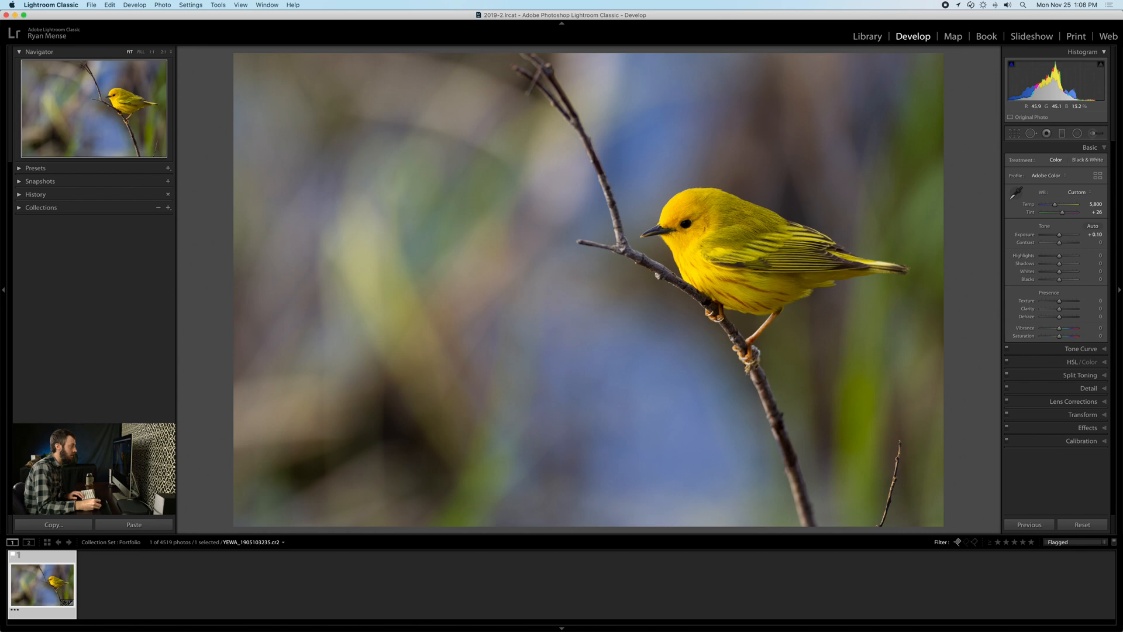
pyautogui.click(706, 263)
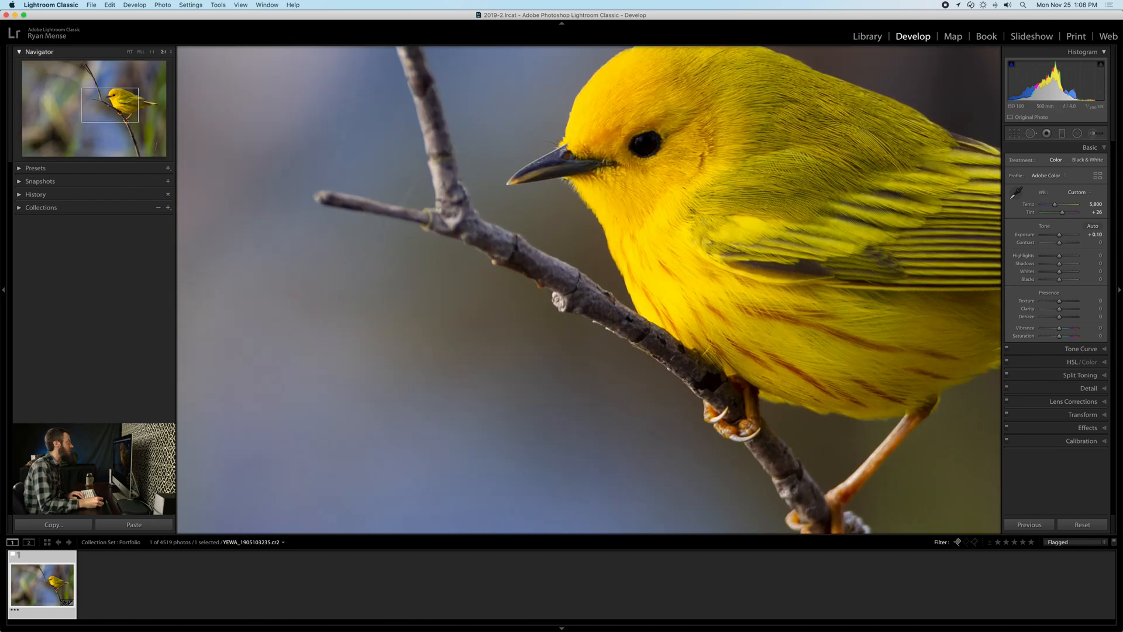
pyautogui.press('super+minus')
pyautogui.moveTo(1059, 255)
pyautogui.mouseDown()
pyautogui.moveTo(1042, 256)
pyautogui.moveTo(1053, 255)
pyautogui.mouseUp()
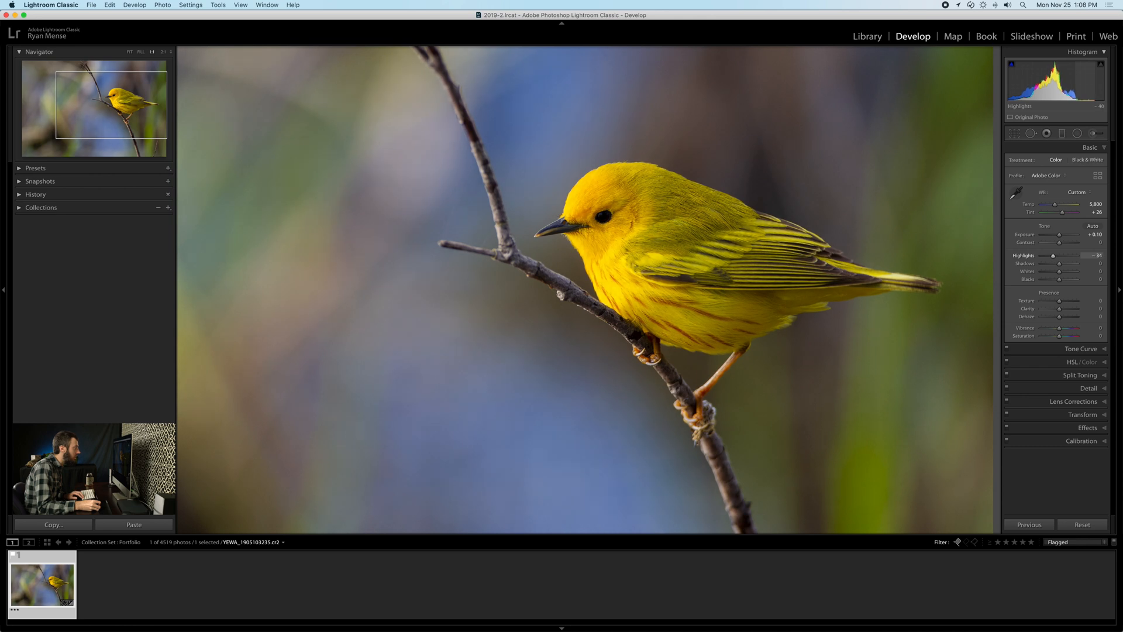
pyautogui.moveTo(1051, 255); pyautogui.dragTo(1068, 263)
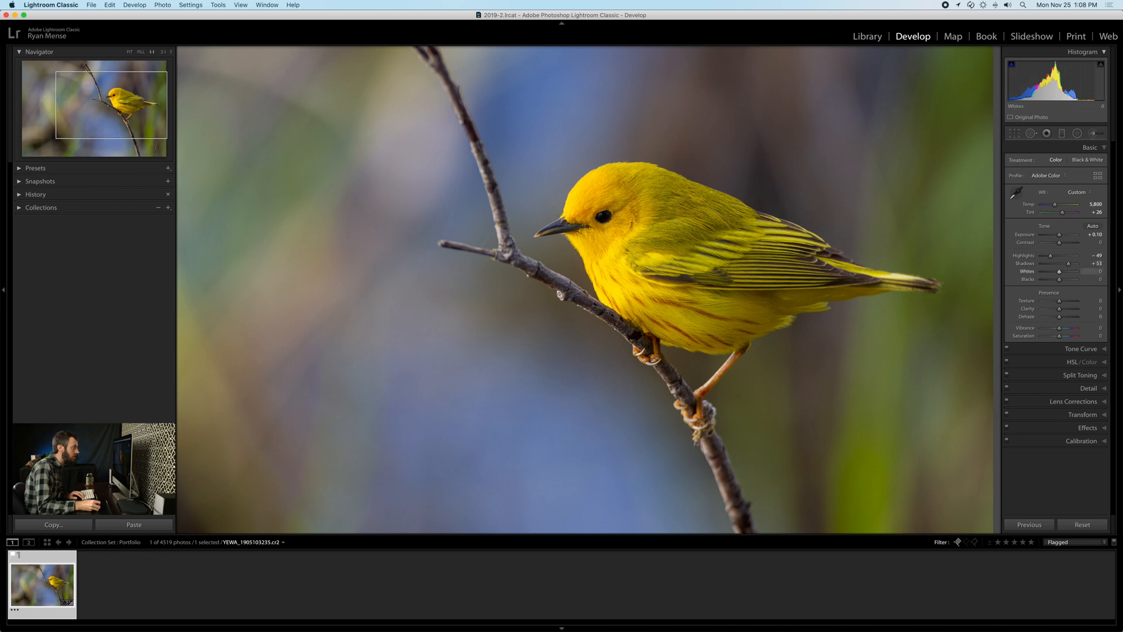
pyautogui.moveTo(1060, 271); pyautogui.dragTo(1060, 279)
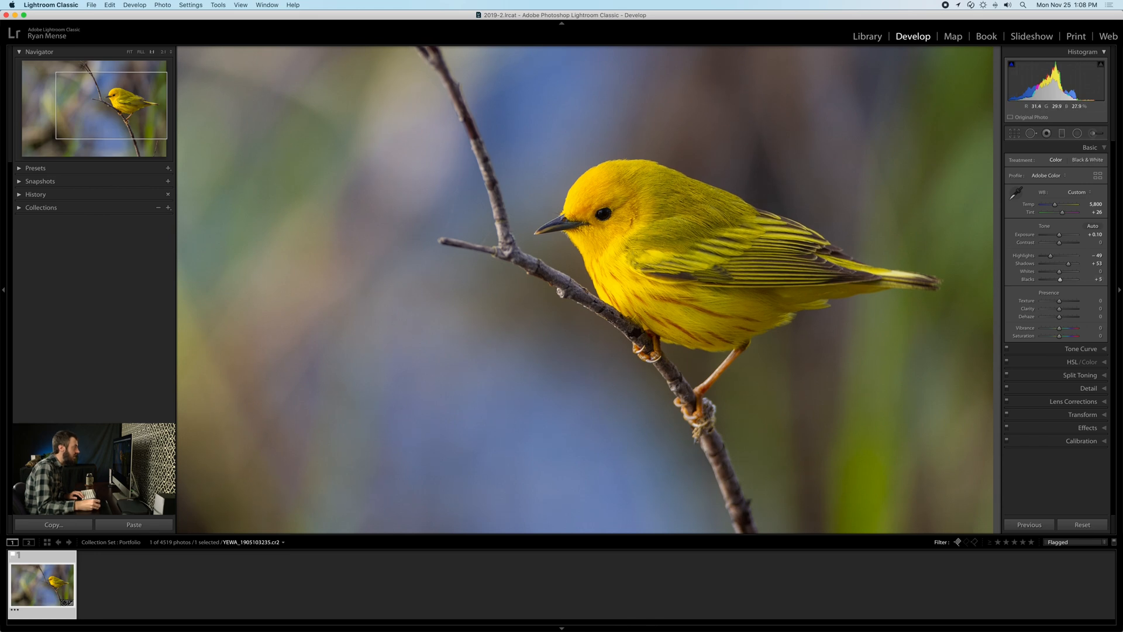
# Raise the photo's Vibrance to +20 and Saturation to +4
pyautogui.press('z')
pyautogui.press('z')
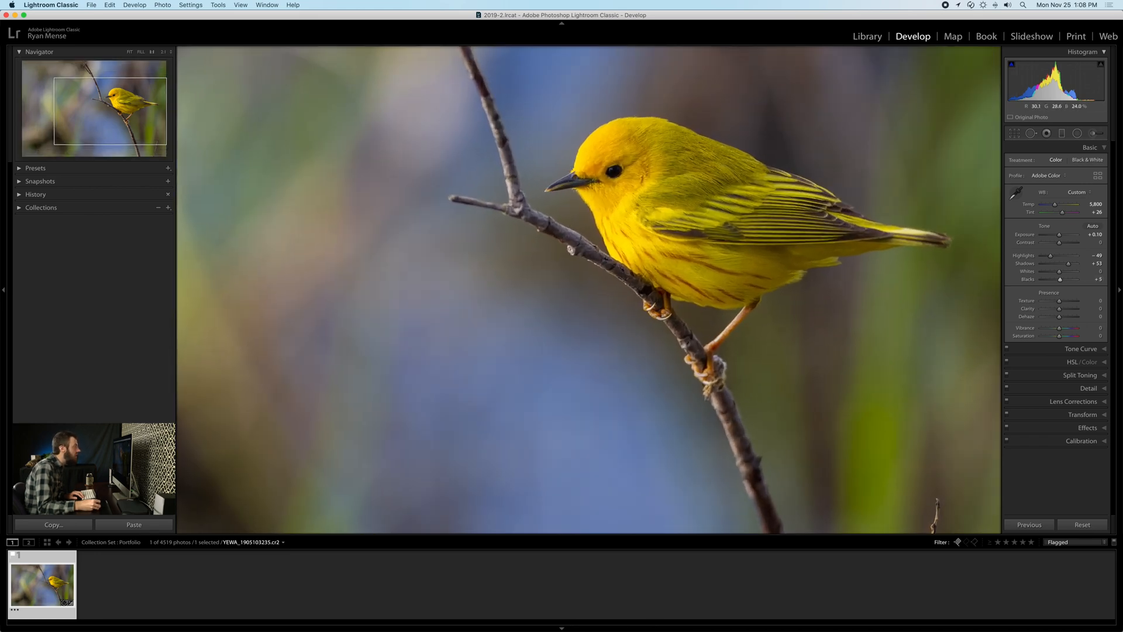
pyautogui.moveTo(585, 293); pyautogui.dragTo(581, 292)
pyautogui.moveTo(1059, 328); pyautogui.dragTo(1062, 328)
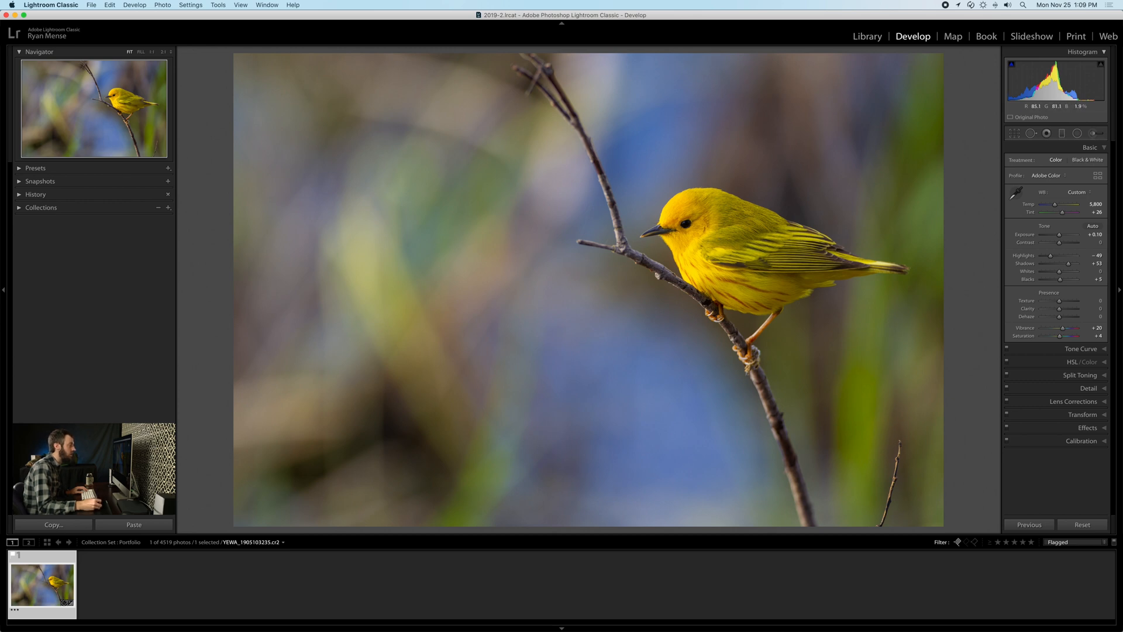
# Paint an Adjustment Brush mask over the bird's eye with a brush size of 3.0
pyautogui.click(716, 230)
pyautogui.moveTo(716, 230); pyautogui.dragTo(691, 260)
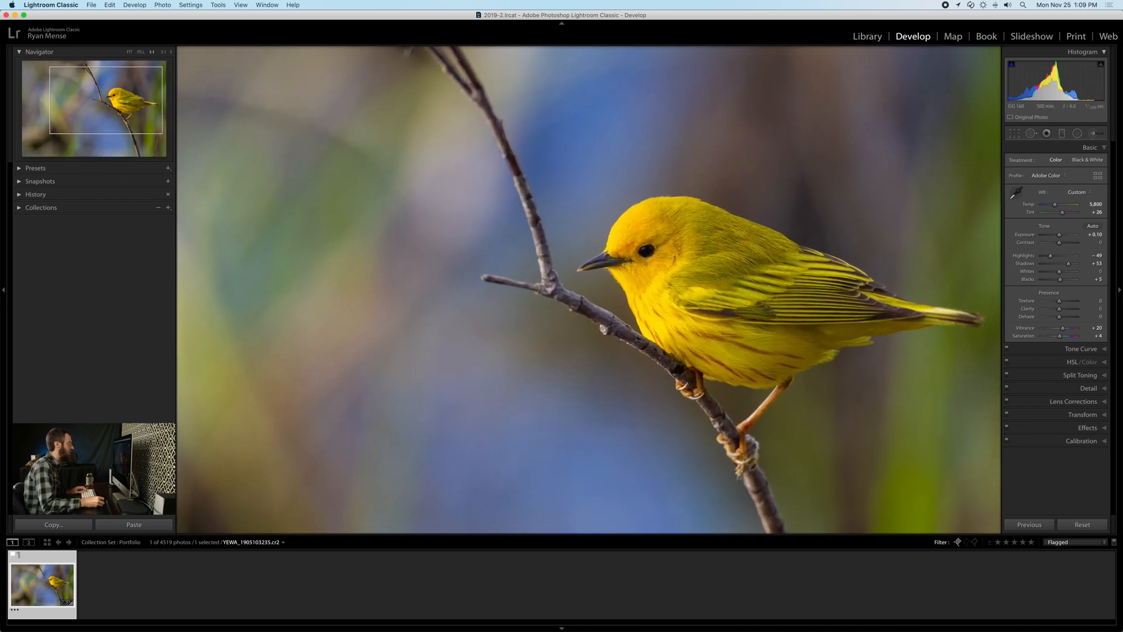
pyautogui.click(163, 51)
pyautogui.moveTo(815, 226); pyautogui.dragTo(657, 269)
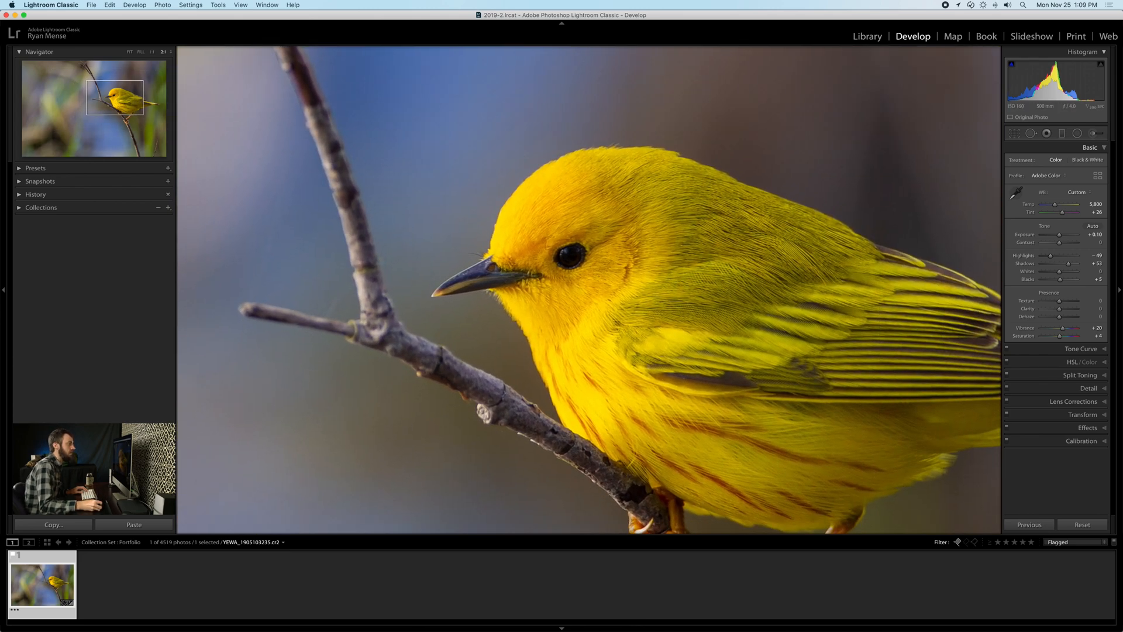
pyautogui.press('k')
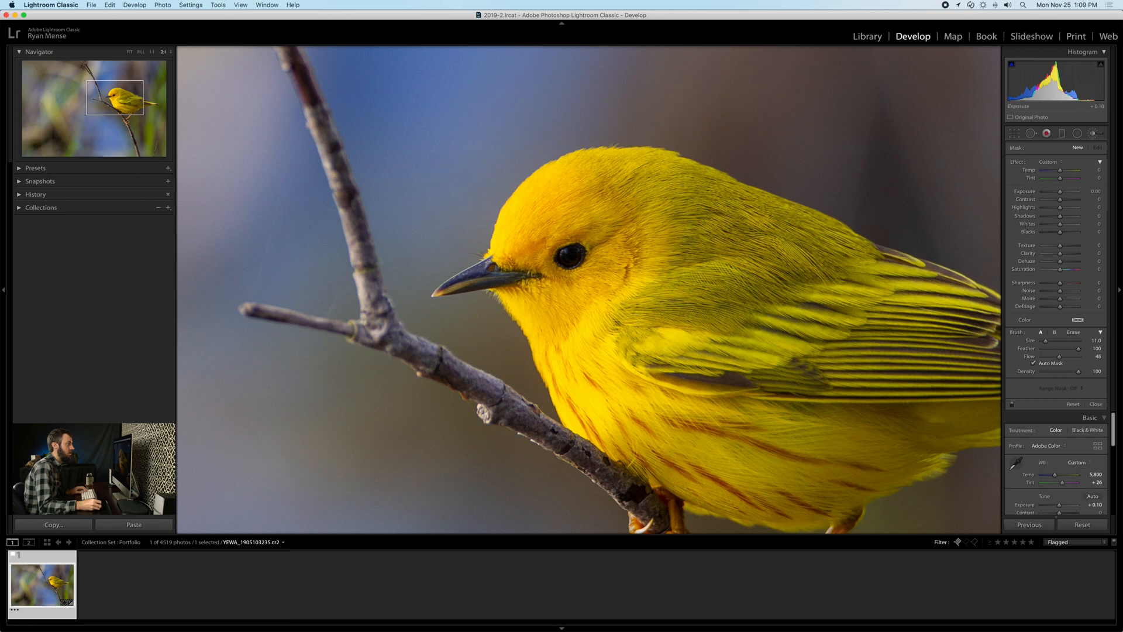
pyautogui.press('[')
pyautogui.press('[')
pyautogui.press('[')
pyautogui.press('[')
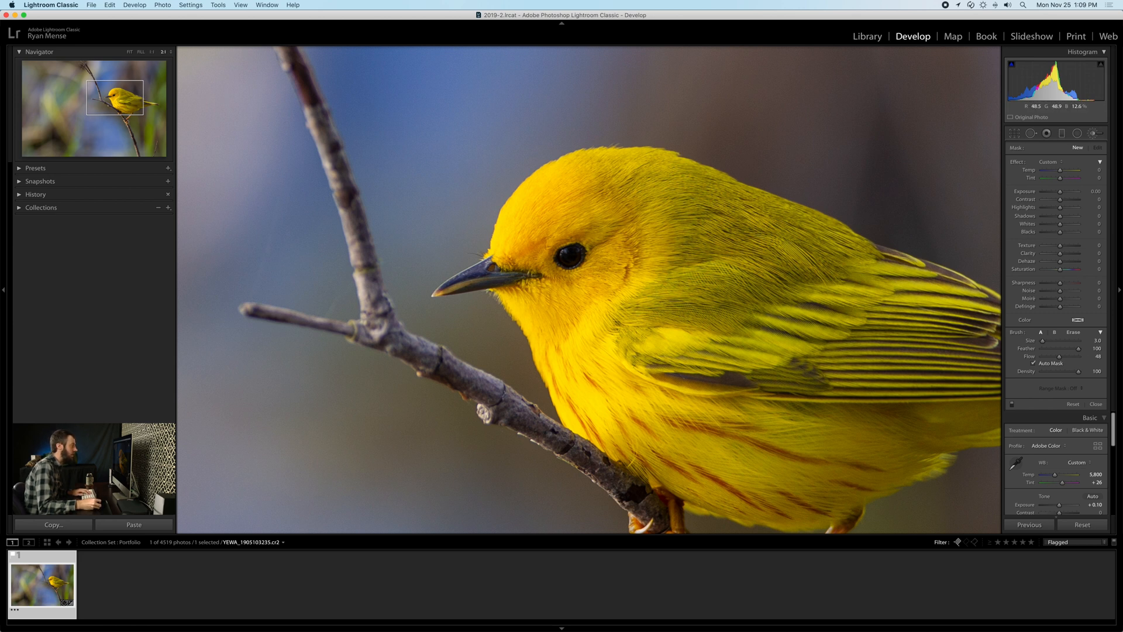
pyautogui.moveTo(569, 260); pyautogui.dragTo(573, 249)
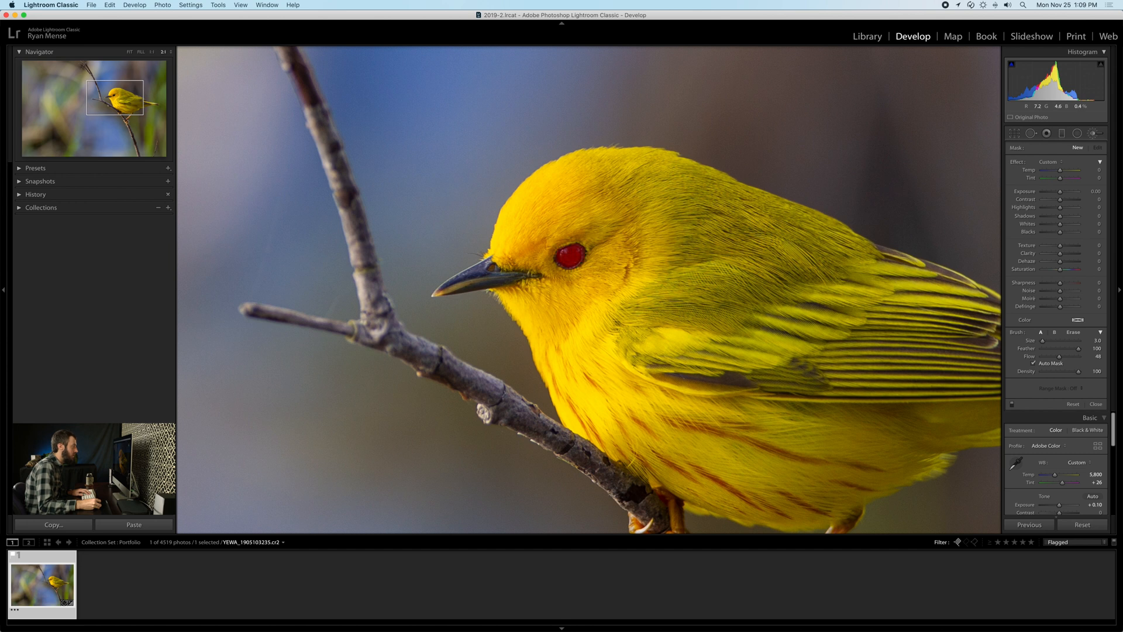
pyautogui.moveTo(574, 255); pyautogui.dragTo(575, 260)
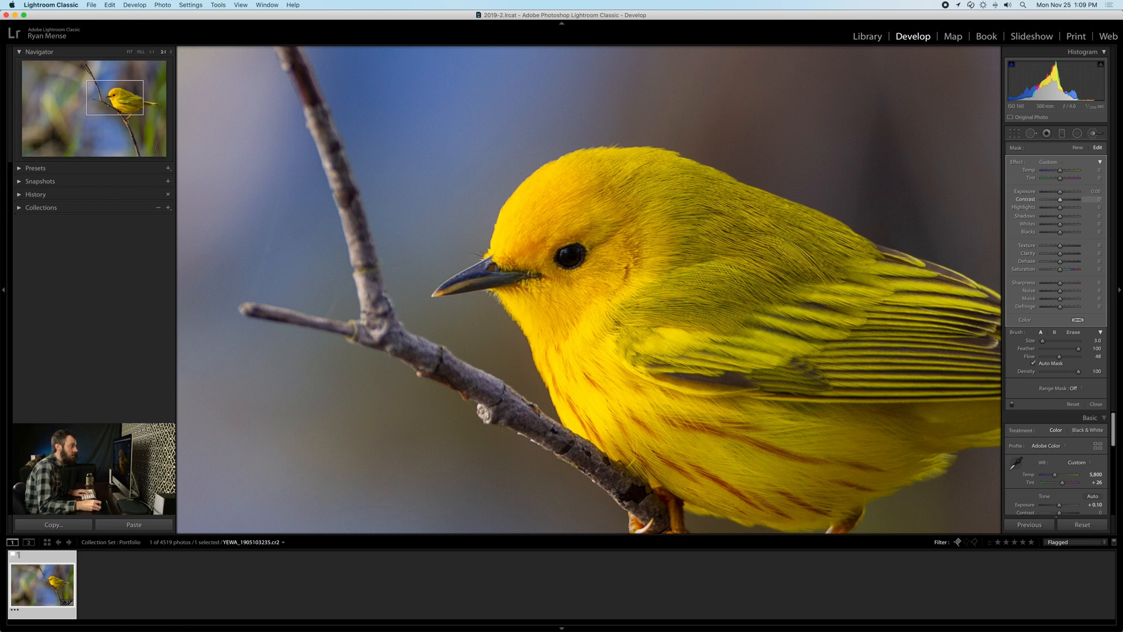
# Brighten the masked eye with Exposure 0.79, Highlights 24, Shadows 12, Whites 27 and Blacks −4, and close the brush
pyautogui.moveTo(1060, 192); pyautogui.dragTo(1062, 192)
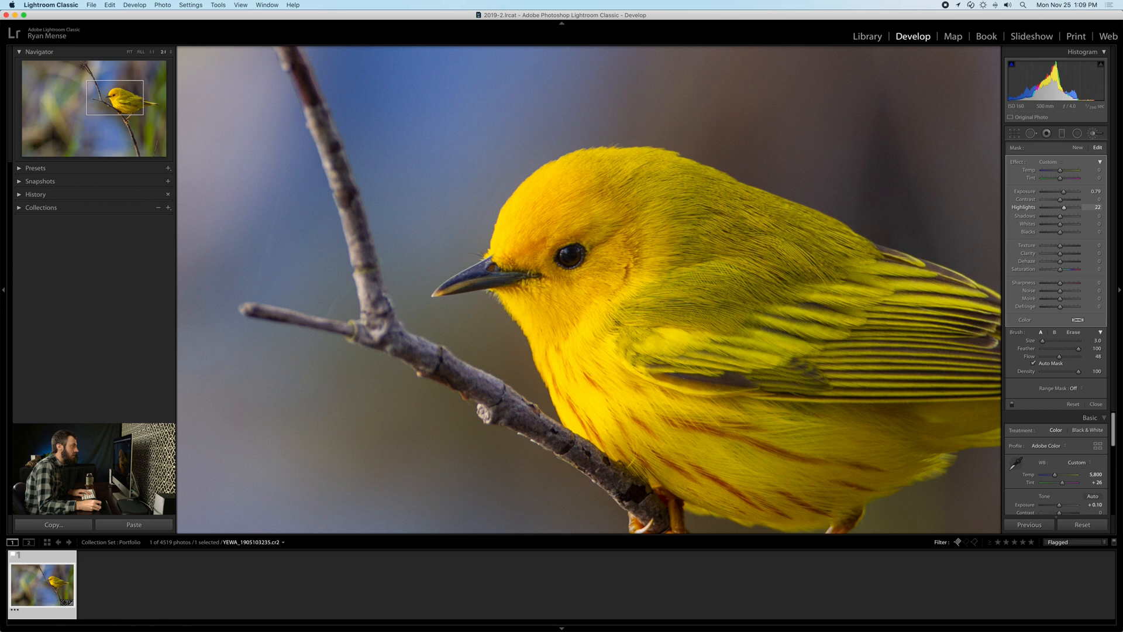
pyautogui.moveTo(1064, 207); pyautogui.dragTo(1065, 207)
pyautogui.moveTo(1063, 216); pyautogui.dragTo(1061, 216)
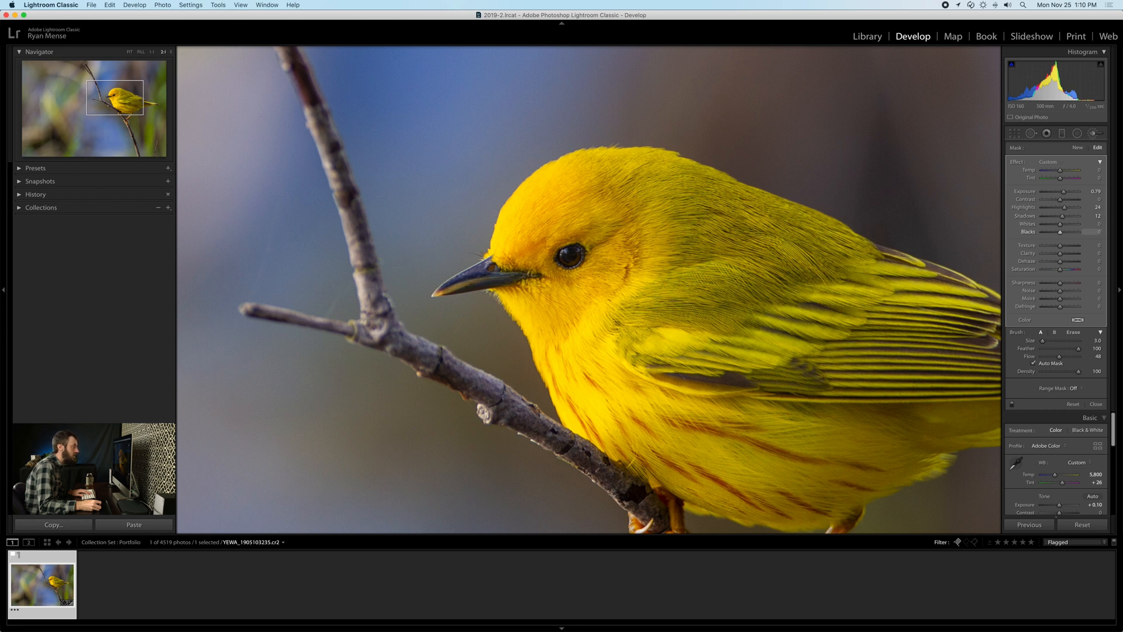
pyautogui.moveTo(1060, 224); pyautogui.dragTo(1061, 224)
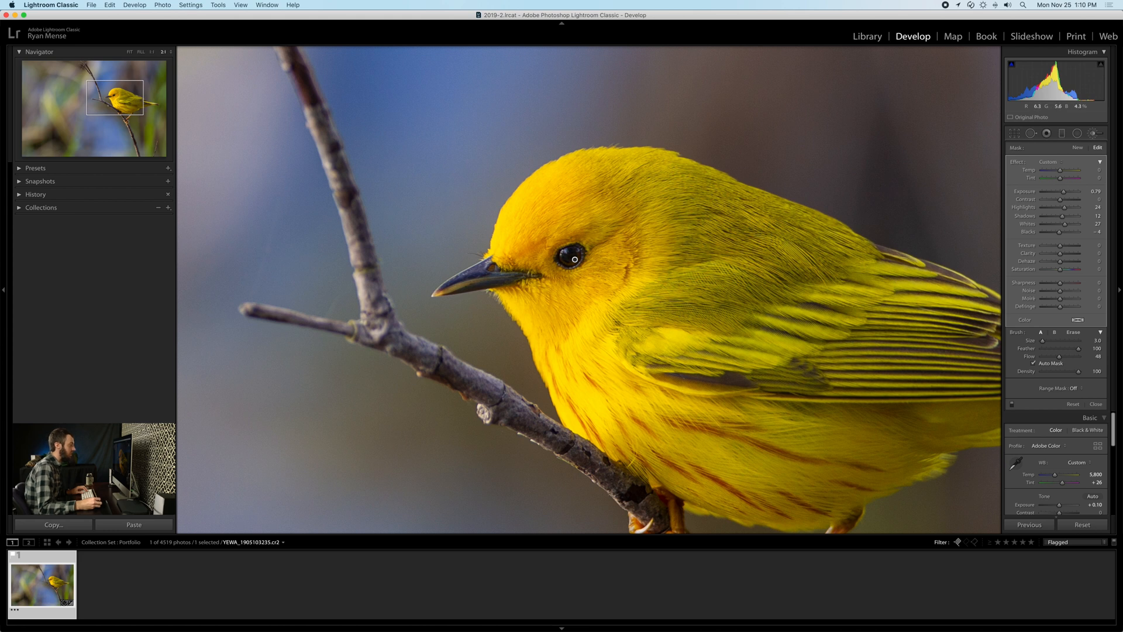
pyautogui.press('k')
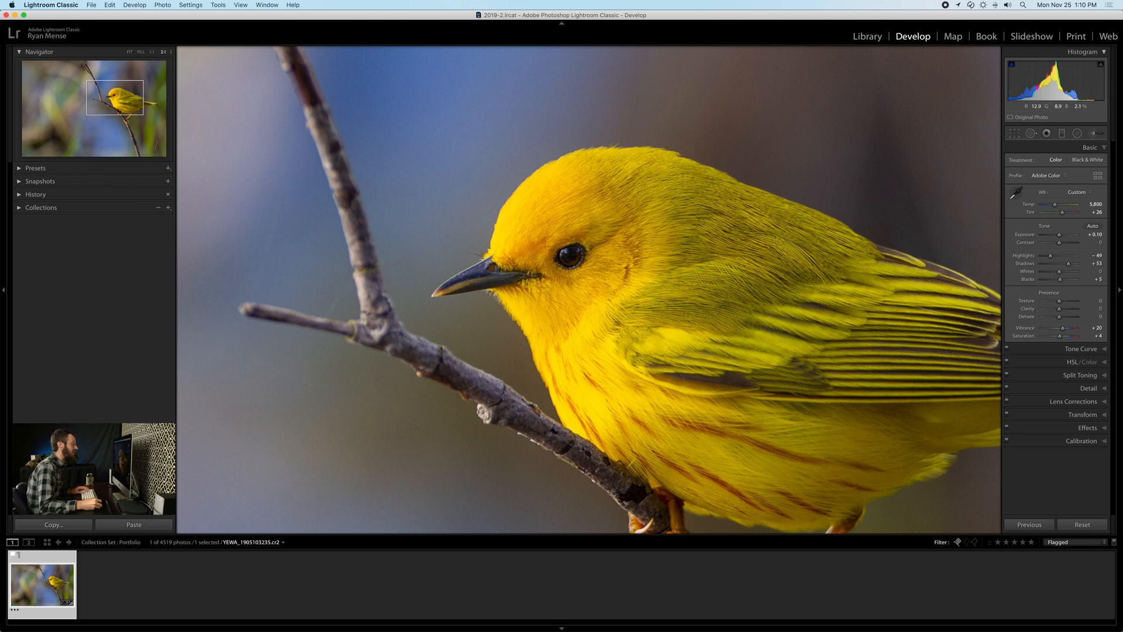
# Paint a new Adjustment Brush mask over the bird's yellow body with a brush size of 13.0
pyautogui.press('z')
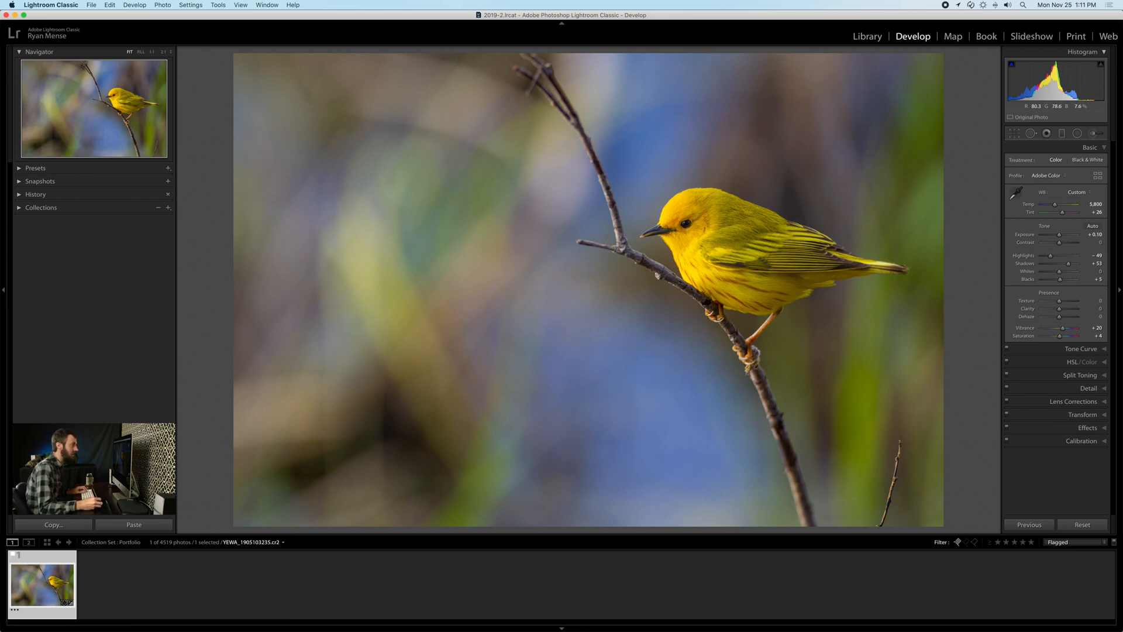
pyautogui.press('k')
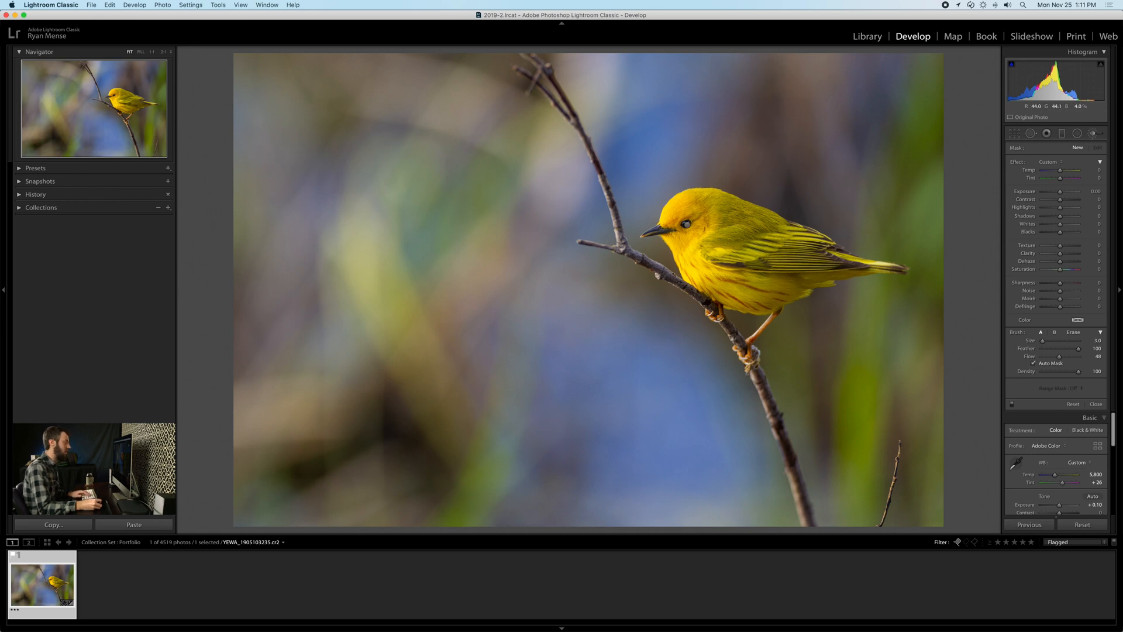
pyautogui.scroll(10, 773, 201)
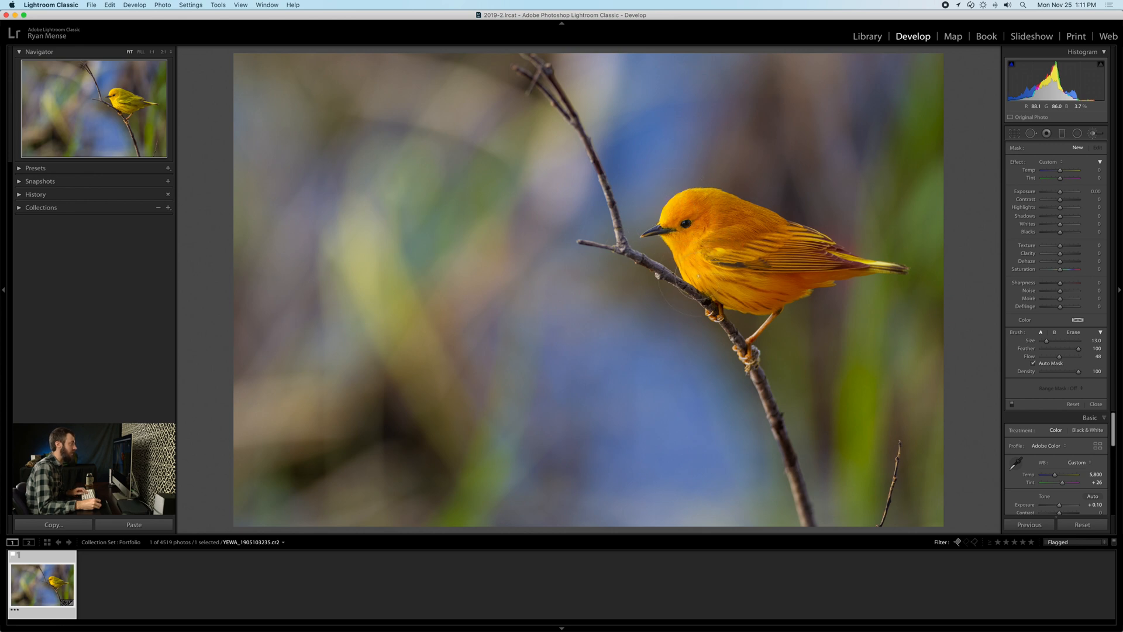
pyautogui.moveTo(807, 277); pyautogui.dragTo(814, 275)
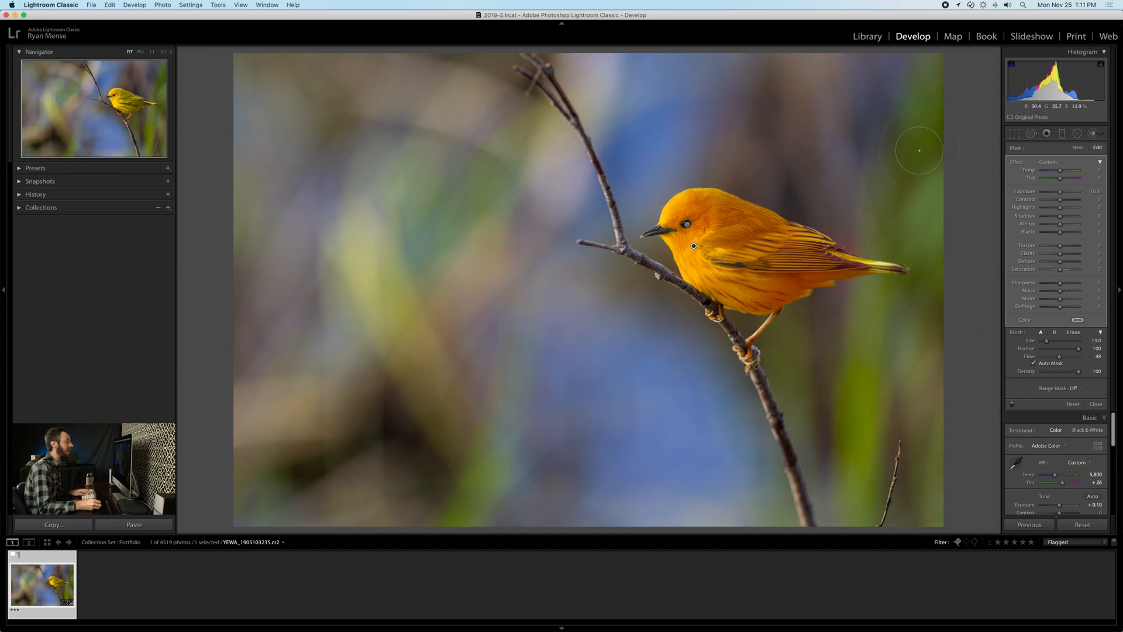
# Hide the mask overlay on the bird's body, set that mask's Tint to 39 and close the Adjustment Brush
pyautogui.press('o')
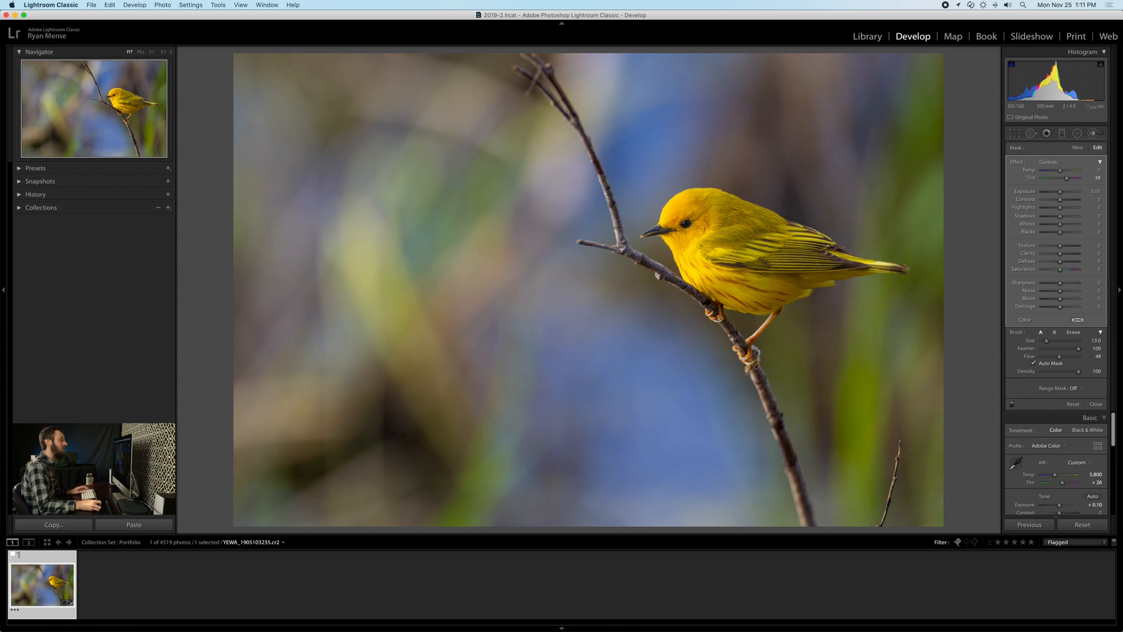
pyautogui.press('k')
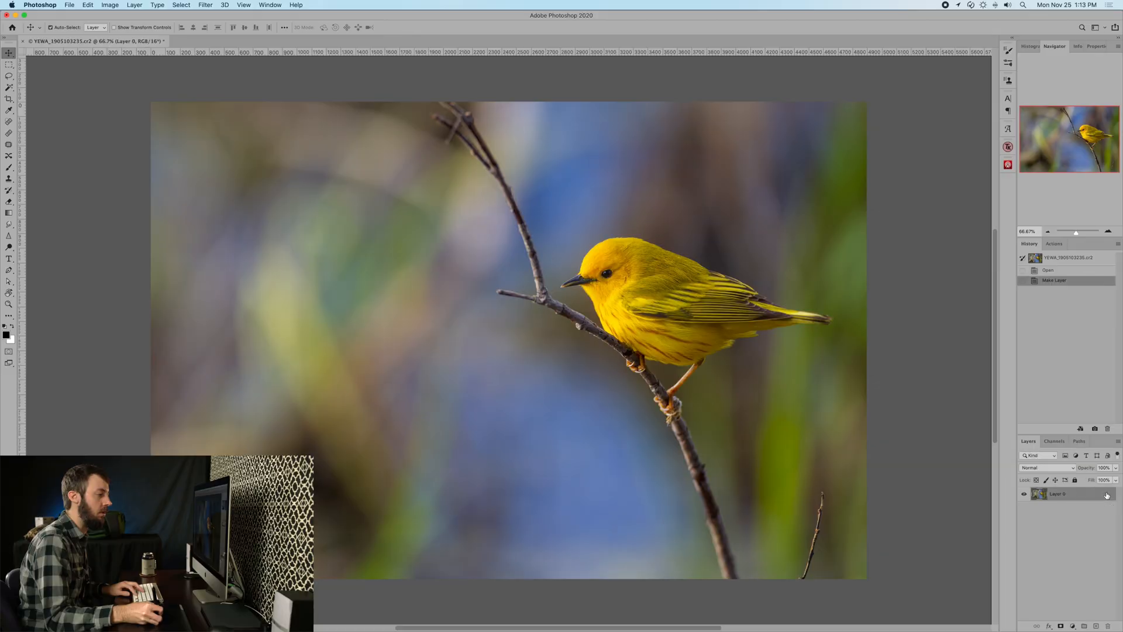
# In Photoshop, duplicate Layer 0 and open the Topaz DeNoise AI filter on the copy
pyautogui.press('super+j')
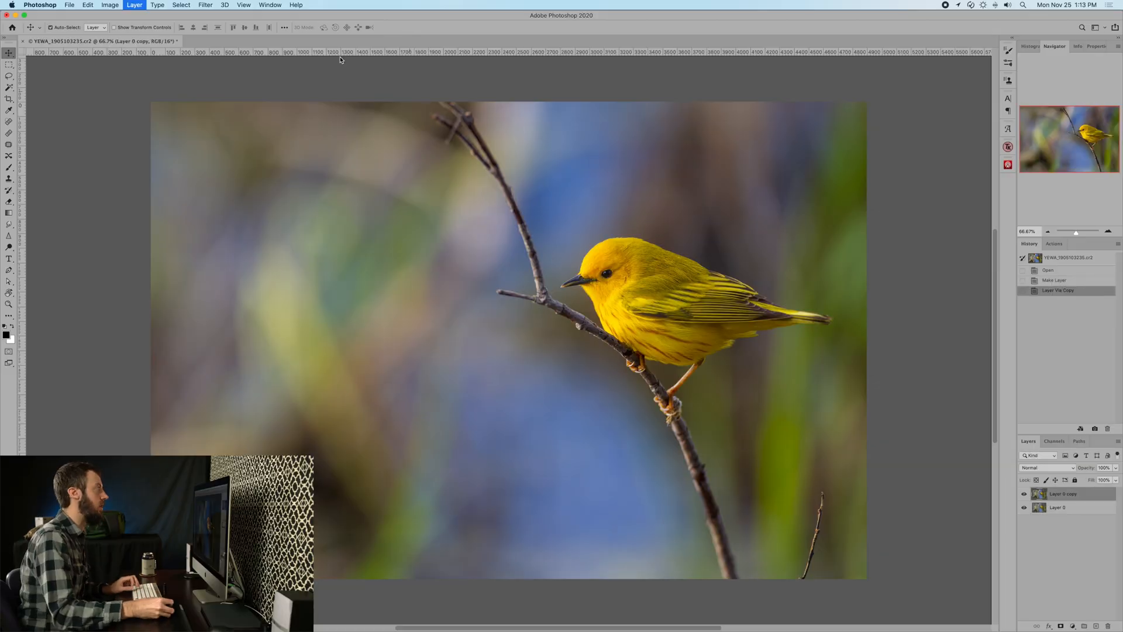
pyautogui.click(206, 5)
pyautogui.moveTo(254, 211)
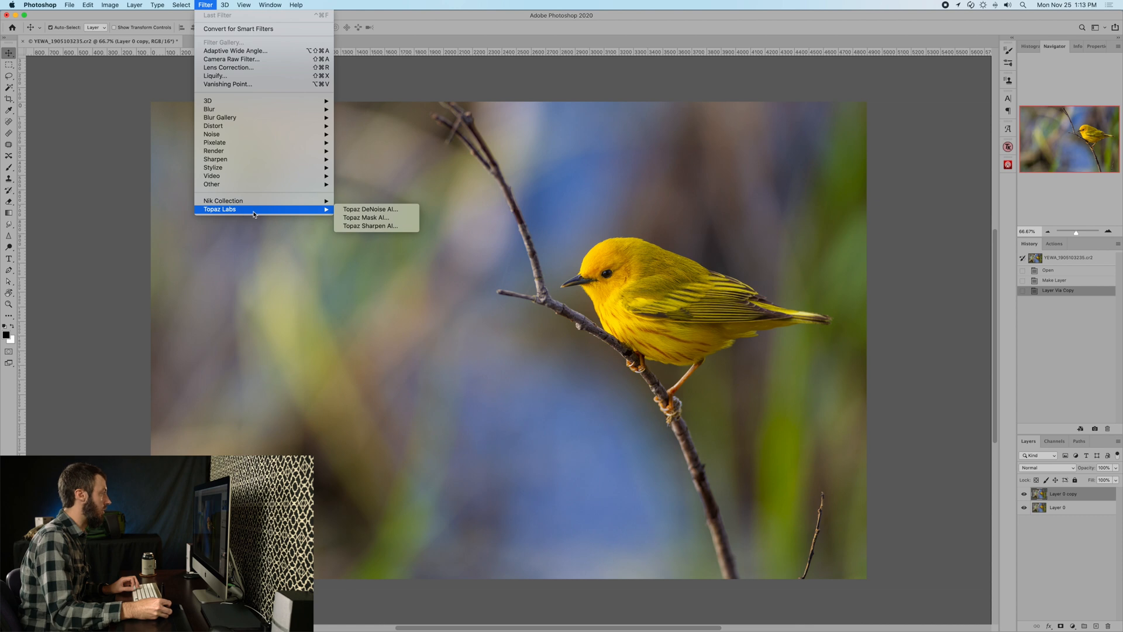
pyautogui.click(392, 209)
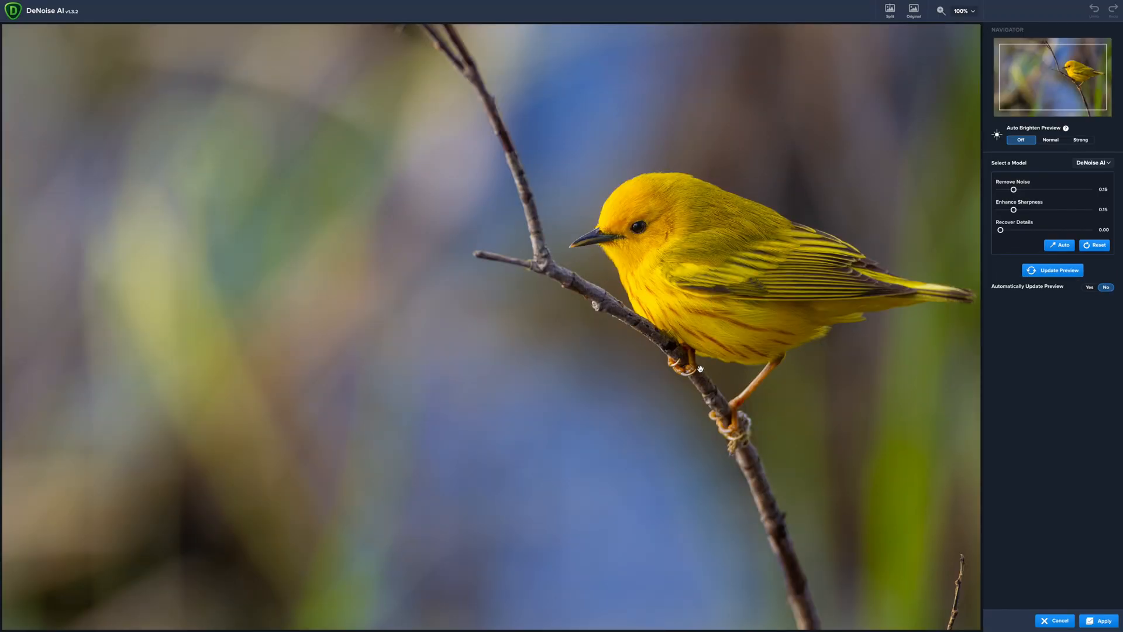
# Let DeNoise AI choose the noise and sharpness settings automatically and update the preview of the bird
pyautogui.moveTo(675, 287); pyautogui.dragTo(625, 311)
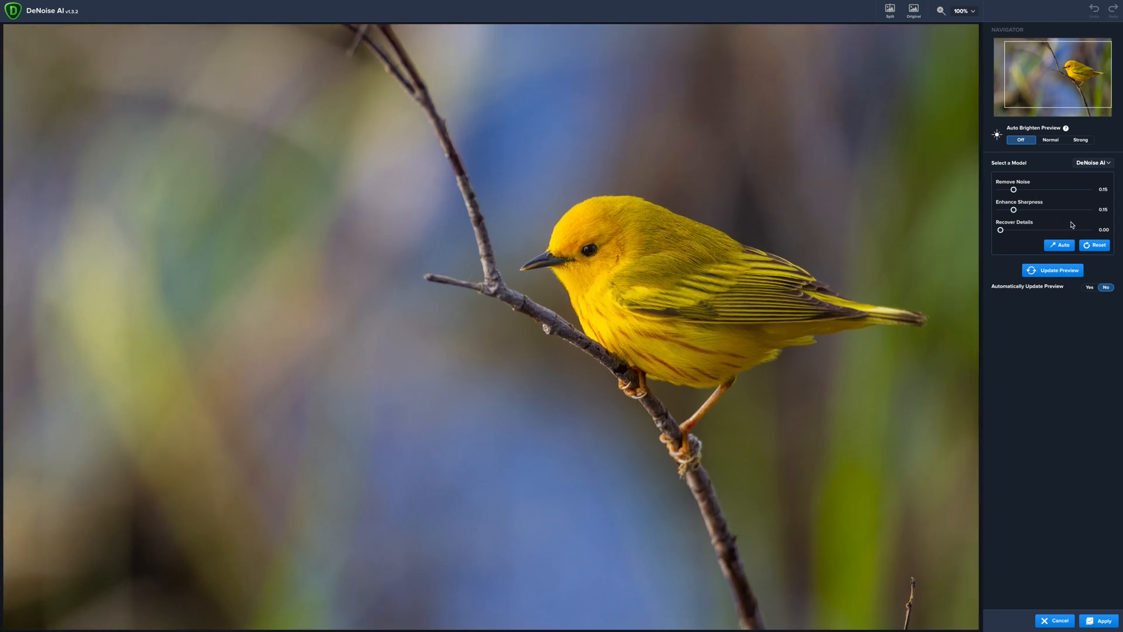
pyautogui.click(1068, 246)
pyautogui.click(1060, 270)
# Compare the original and denoised image in split view with the divider near the photo's left edge, and apply the filter
pyautogui.click(889, 14)
pyautogui.moveTo(494, 273); pyautogui.dragTo(181, 358)
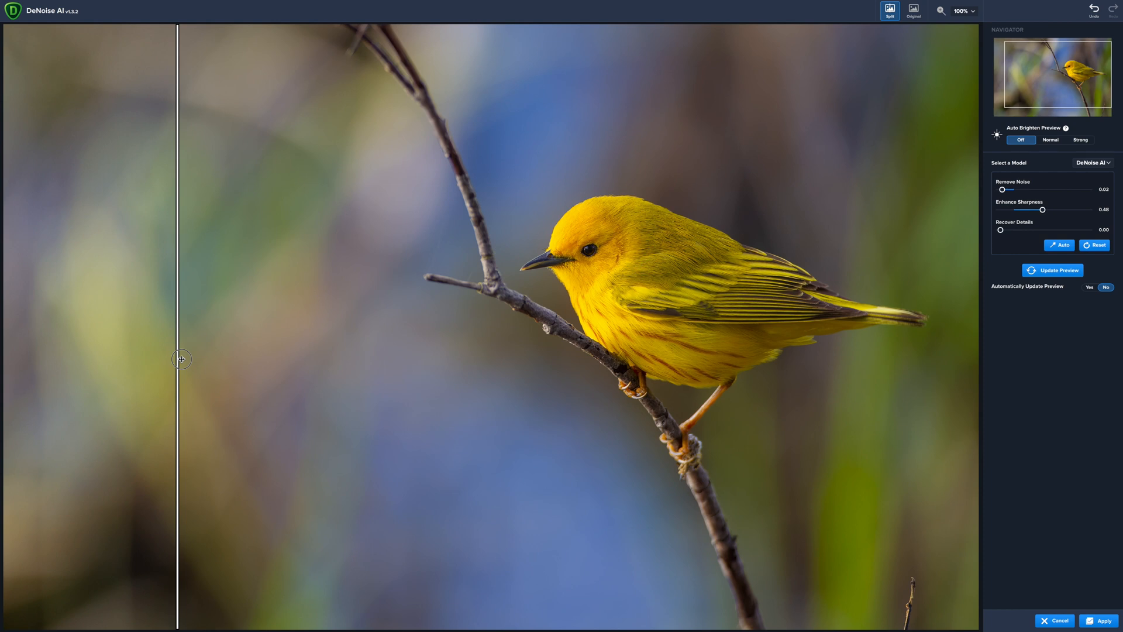
pyautogui.moveTo(181, 358); pyautogui.dragTo(127, 360)
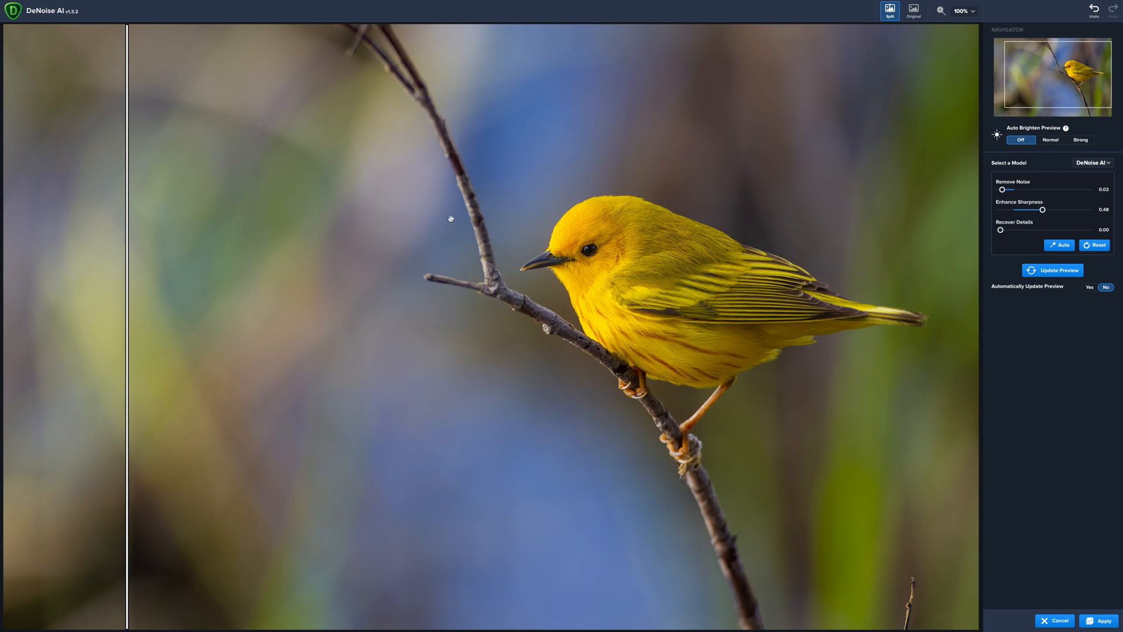
pyautogui.click(1095, 622)
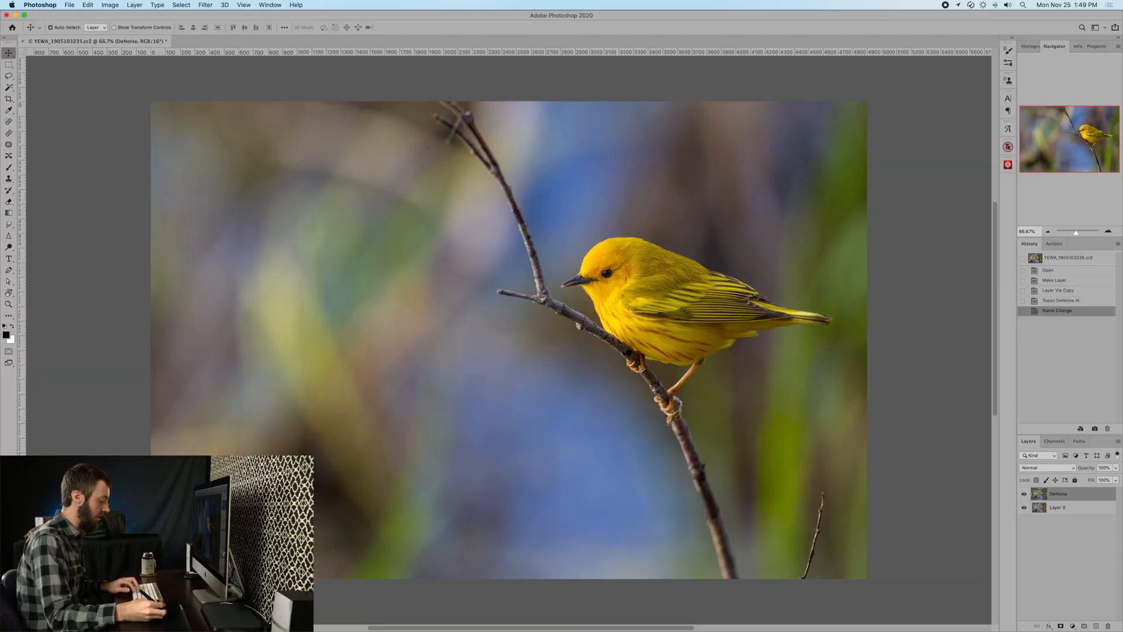
# Duplicate the DeNoise layer and remove the small stray twig at the photo's lower right using a lasso selection and Content-Aware Fill
pyautogui.press('super+j')
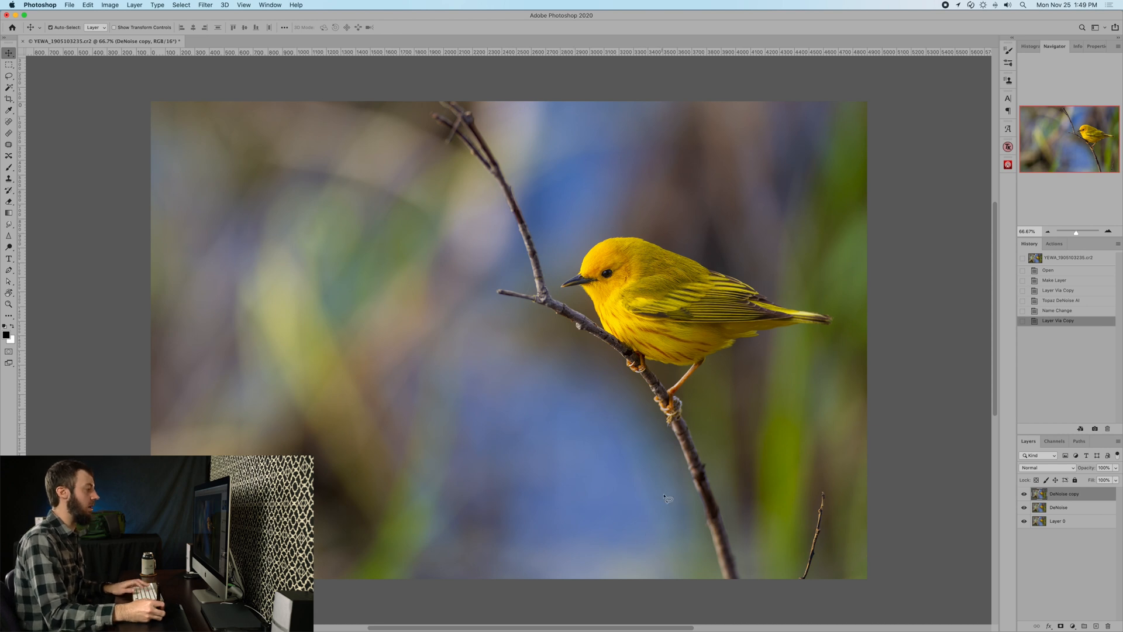
pyautogui.press('l')
pyautogui.moveTo(795, 586)
pyautogui.mouseDown()
pyautogui.moveTo(821, 488)
pyautogui.moveTo(807, 591)
pyautogui.mouseUp()
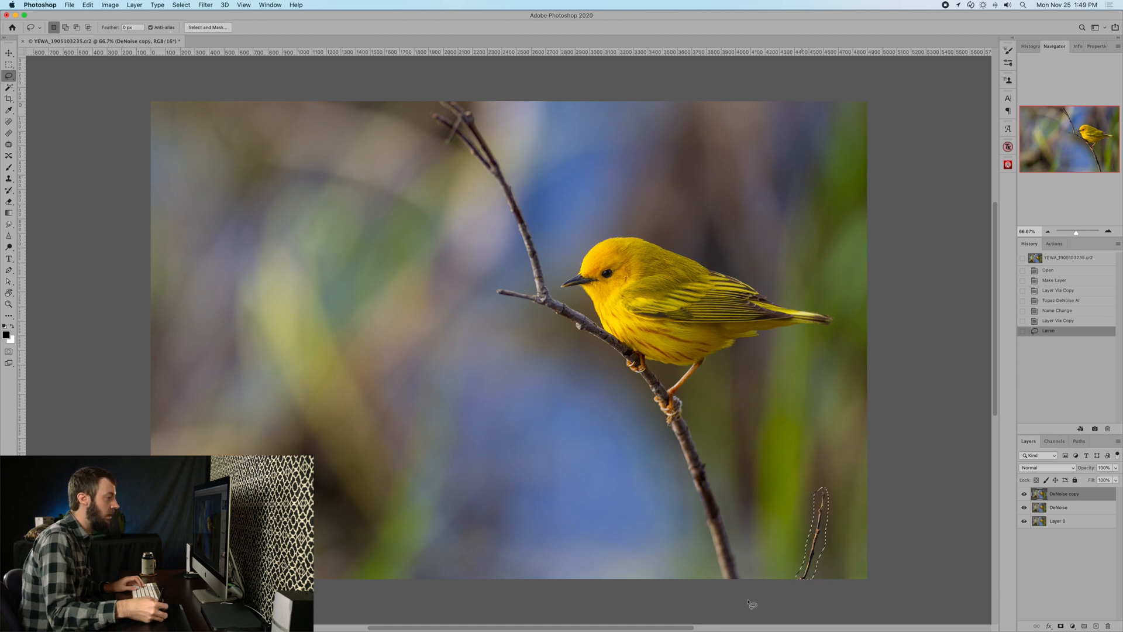
pyautogui.click(89, 5)
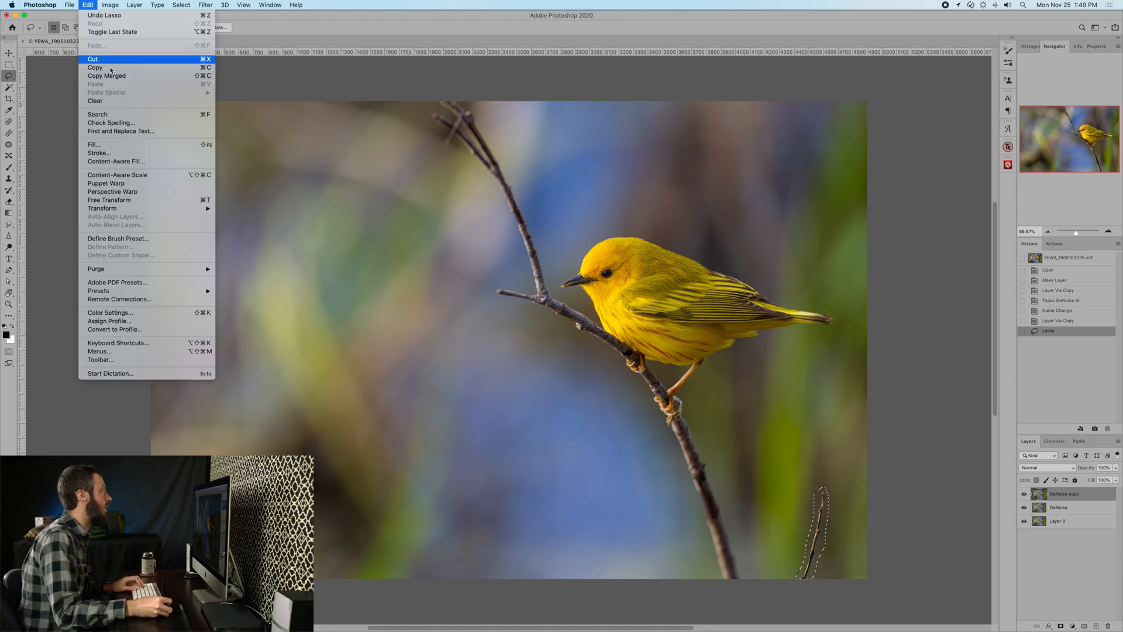
pyautogui.click(146, 161)
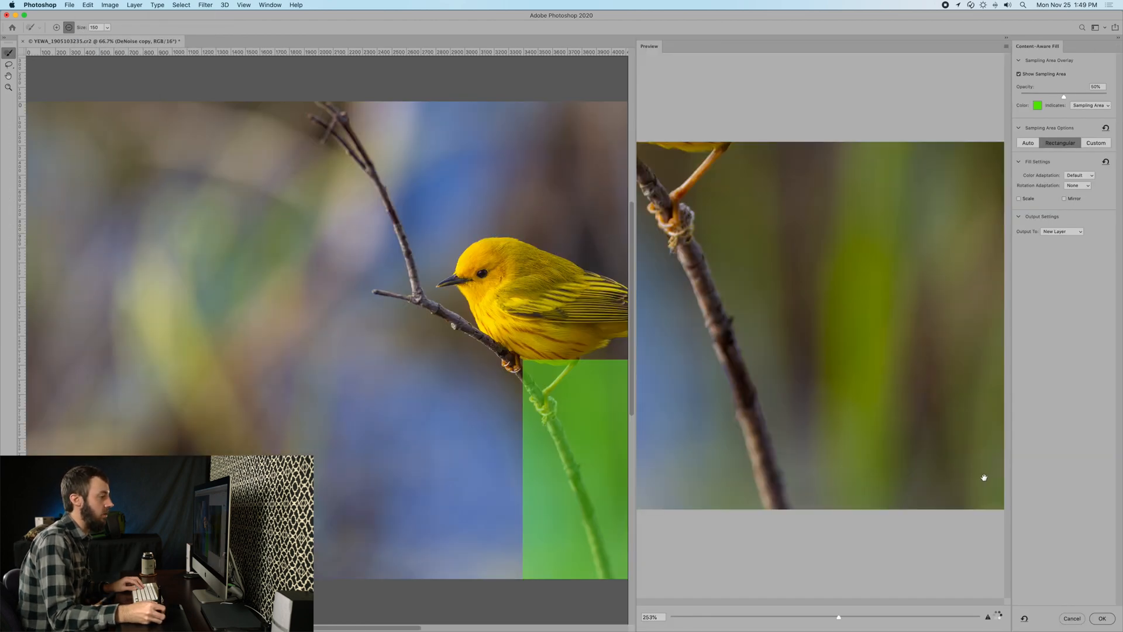
pyautogui.click(1102, 618)
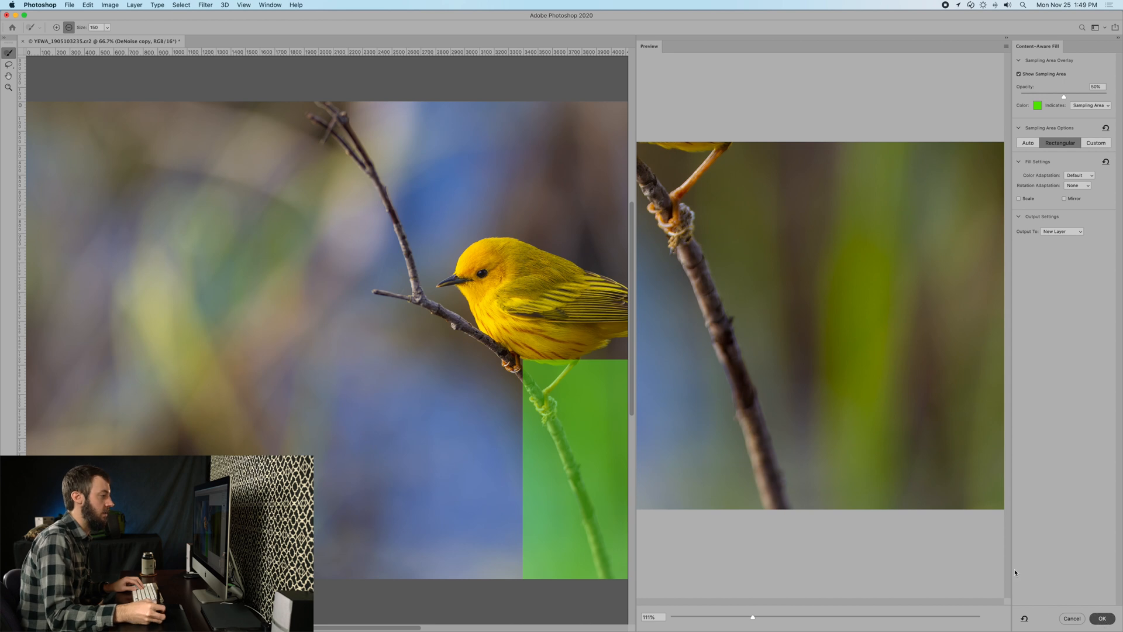
pyautogui.press('super+d')
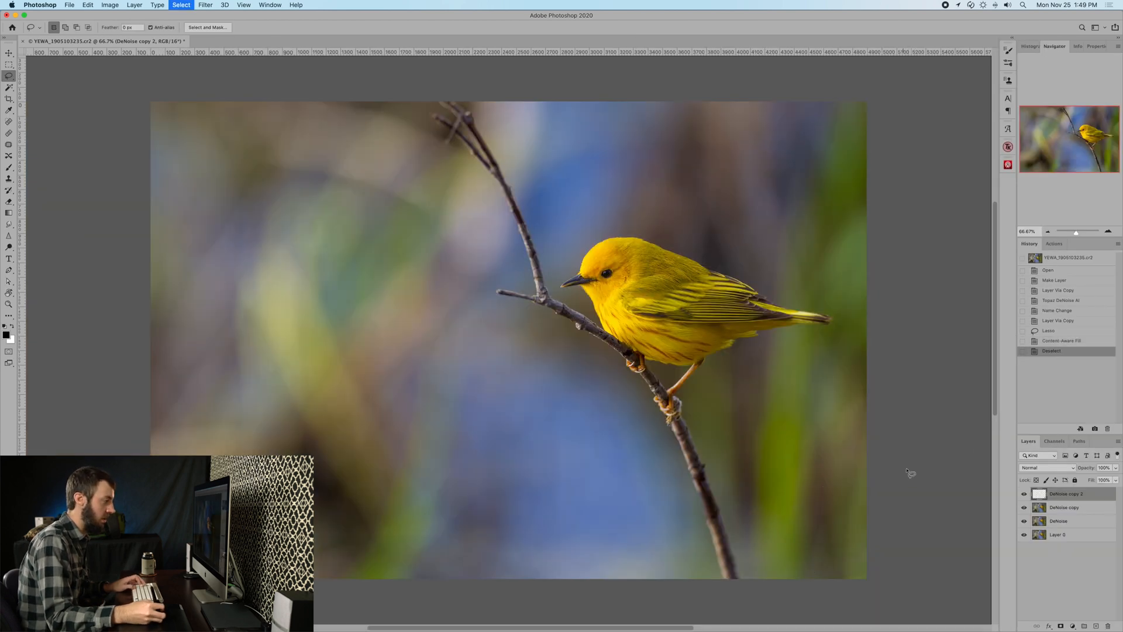
# Check the twig removal by hiding and showing the fill layer, and merge it down into the DeNoise copy layer
pyautogui.click(1025, 495)
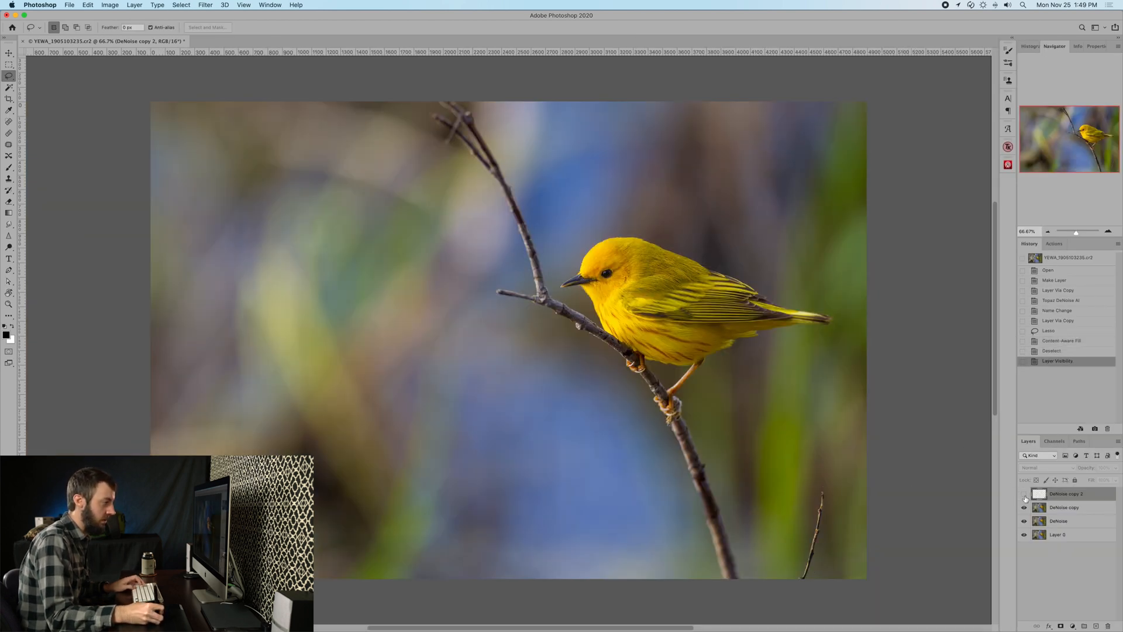
pyautogui.click(1024, 495)
pyautogui.press('super+e')
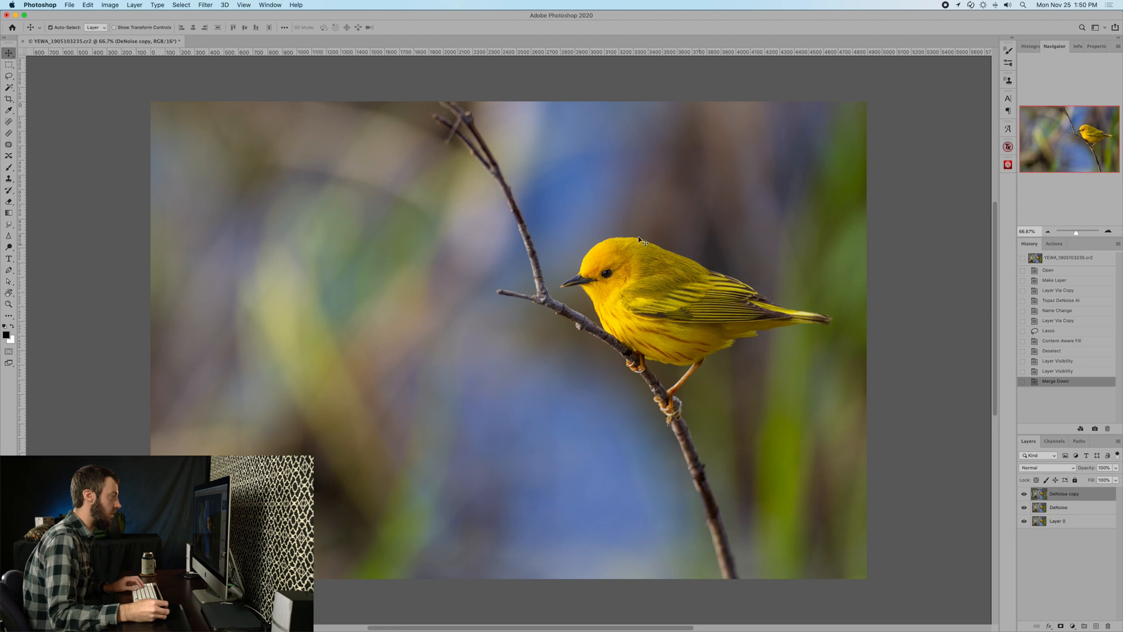
# Set up the Clone Stamp for retouching the branch fork, with the clone source rotated to −6.5°
pyautogui.press('super+equal')
pyautogui.press('super+equal')
pyautogui.moveTo(599, 283); pyautogui.dragTo(549, 415)
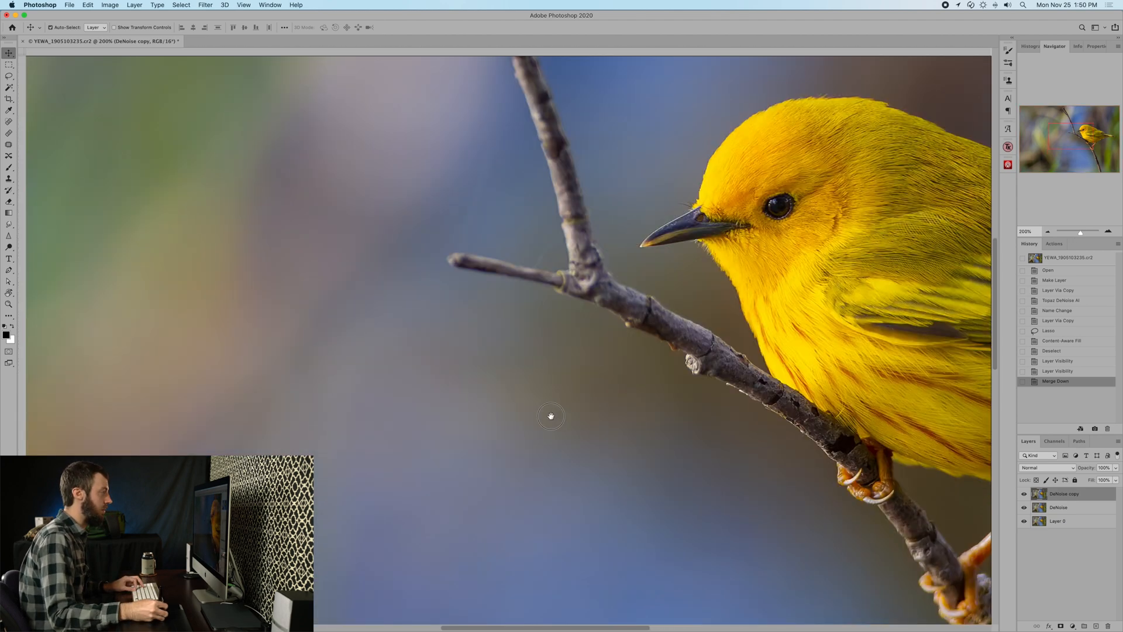
pyautogui.press('s')
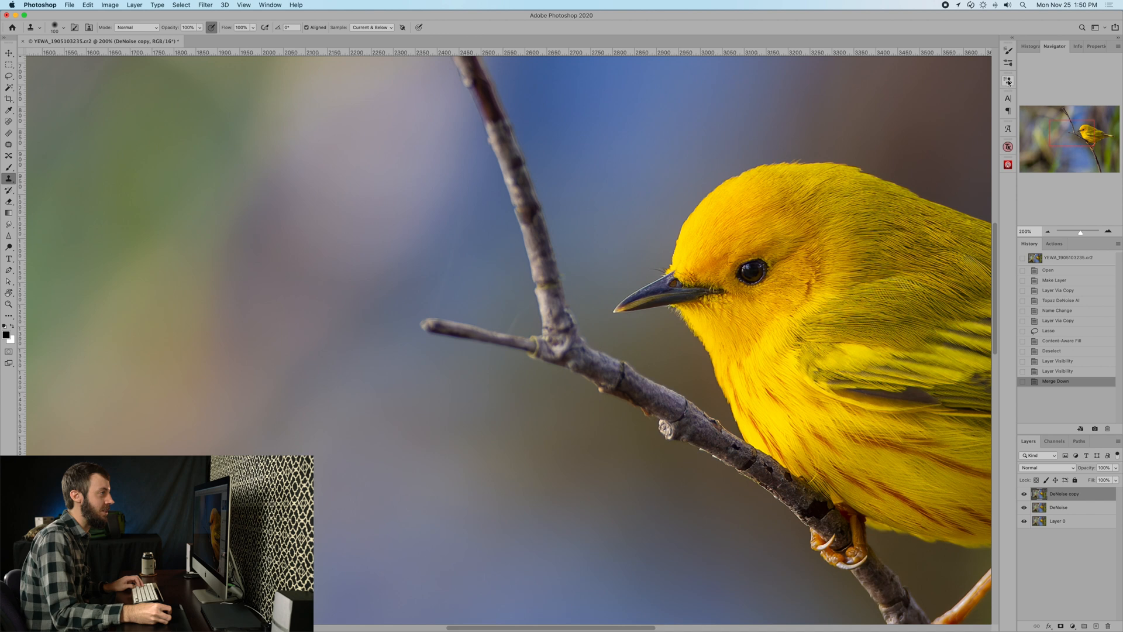
pyautogui.click(1008, 82)
pyautogui.moveTo(958, 143); pyautogui.dragTo(926, 159)
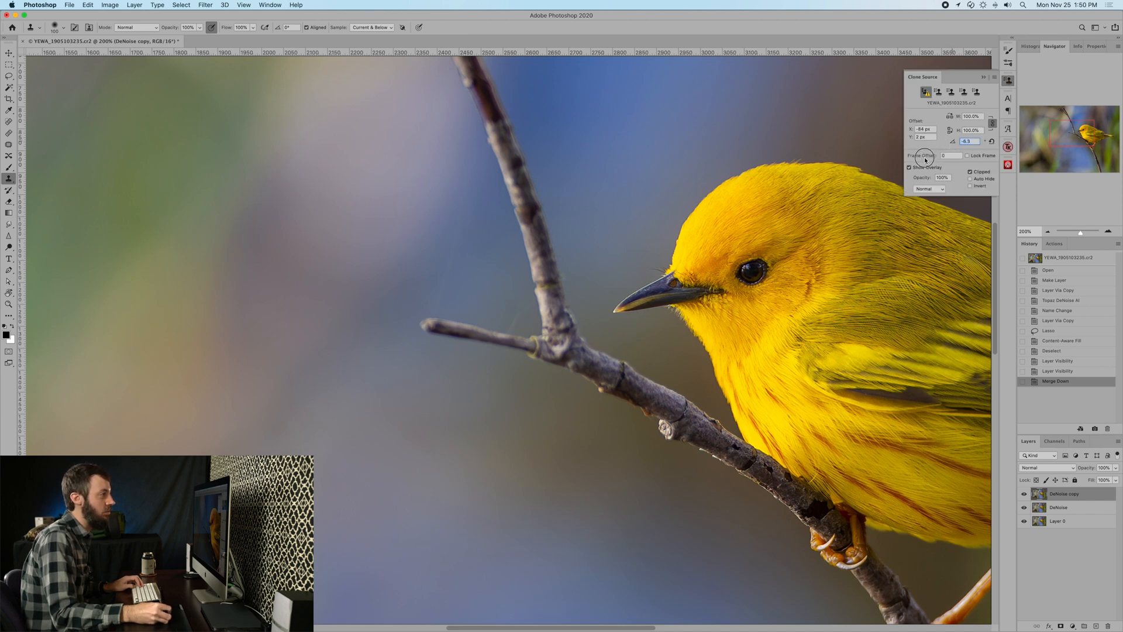
# Clone bark and background over the branch fork to separate the upright twig from the bird's perch
pyautogui.keyDown('alt'); pyautogui.click(615, 358); pyautogui.keyUp('alt')
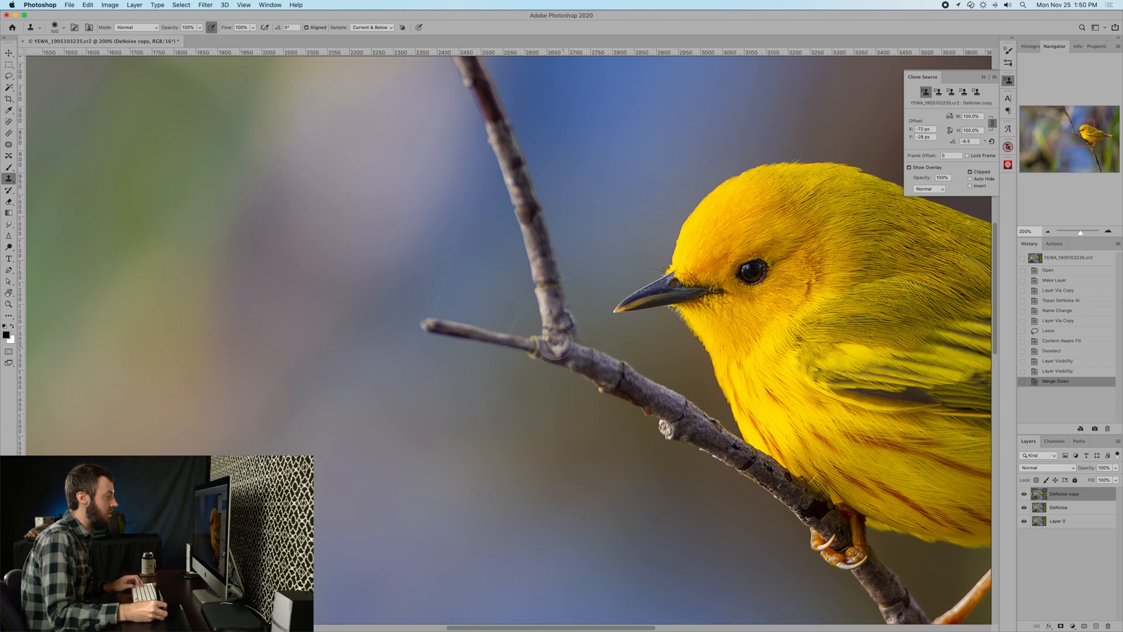
pyautogui.keyDown('alt'); pyautogui.click(613, 359); pyautogui.keyUp('alt')
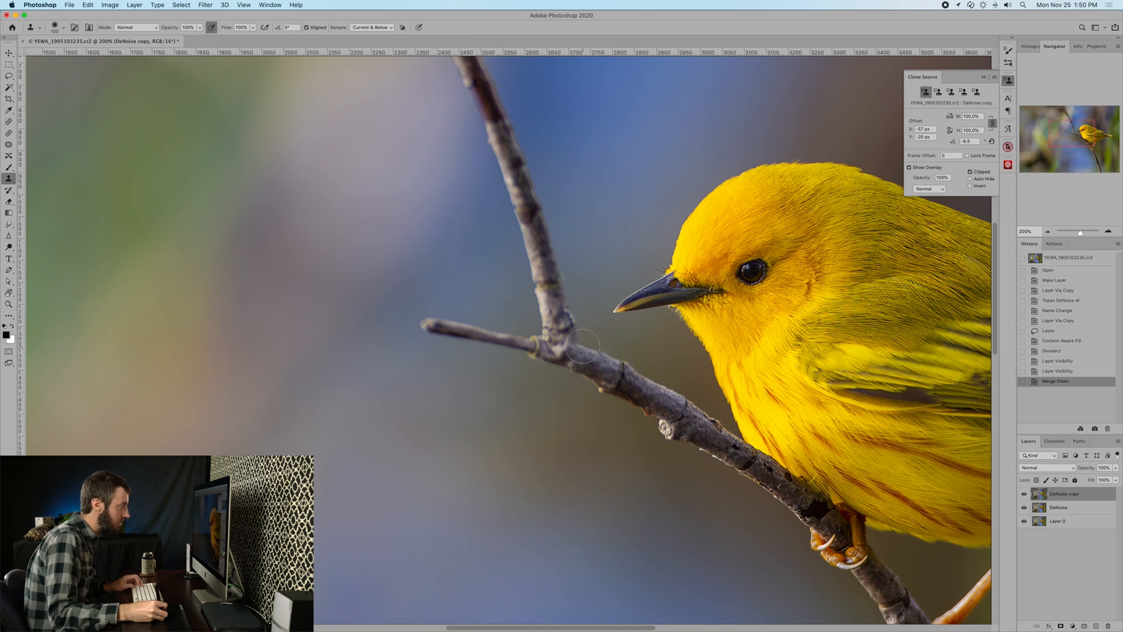
pyautogui.moveTo(581, 345)
pyautogui.mouseDown()
pyautogui.moveTo(562, 334)
pyautogui.moveTo(562, 345)
pyautogui.mouseUp()
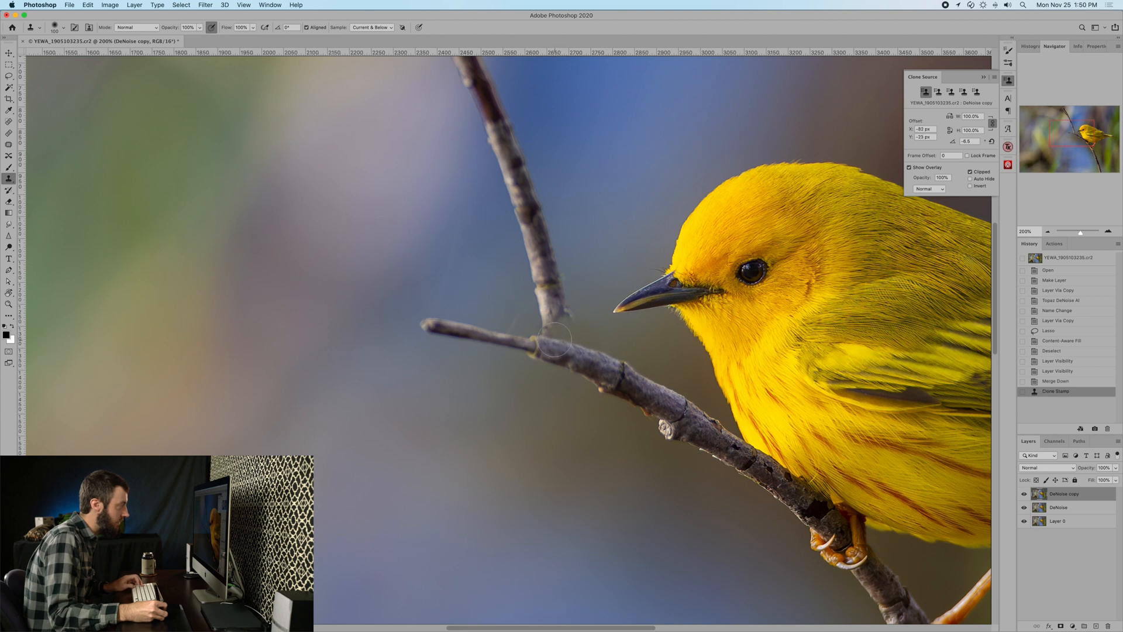
pyautogui.moveTo(554, 339)
pyautogui.mouseDown()
pyautogui.moveTo(563, 332)
pyautogui.moveTo(542, 338)
pyautogui.mouseUp()
pyautogui.keyDown('alt'); pyautogui.click(528, 331); pyautogui.keyUp('alt')
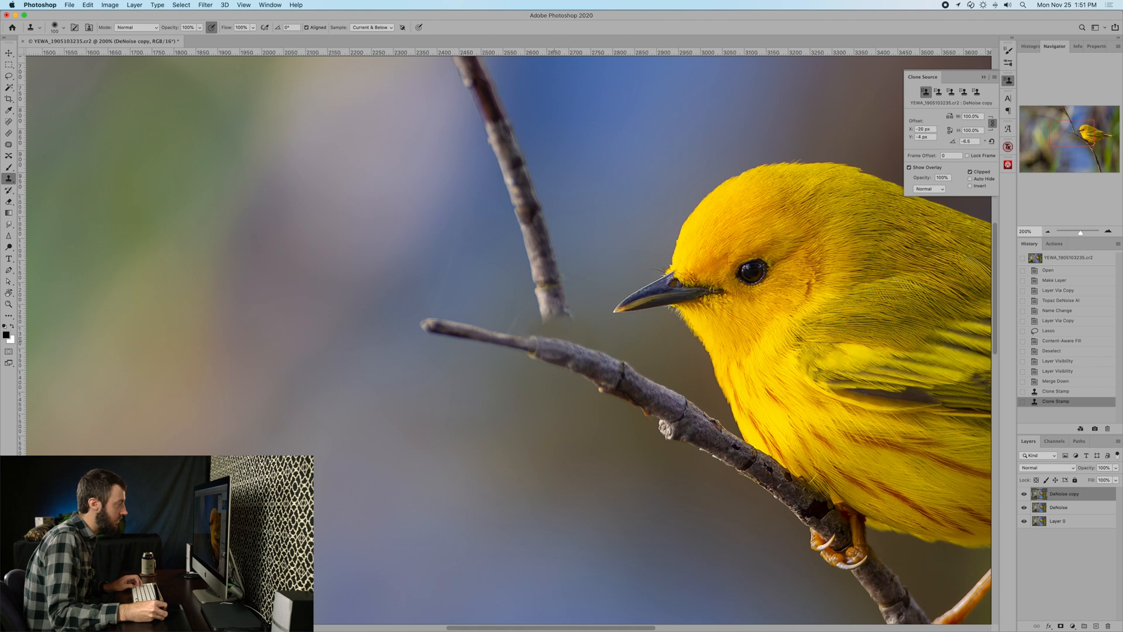
pyautogui.click(562, 341)
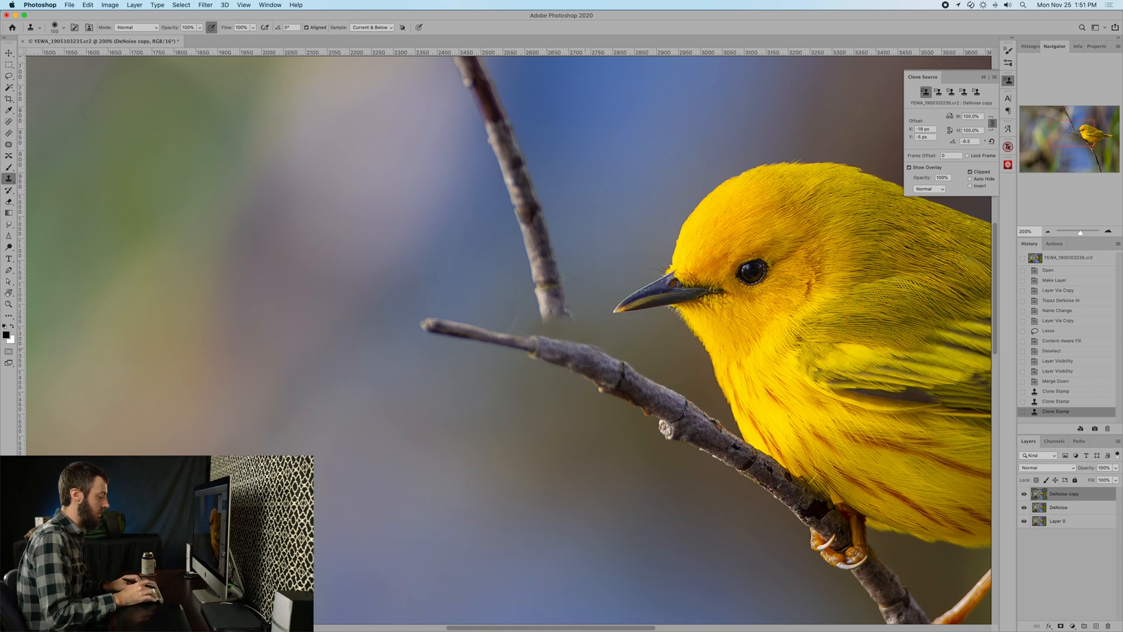
# Refine the bark texture of the perch just below the removed fork with small Clone Stamp dabs
pyautogui.press('super+equal')
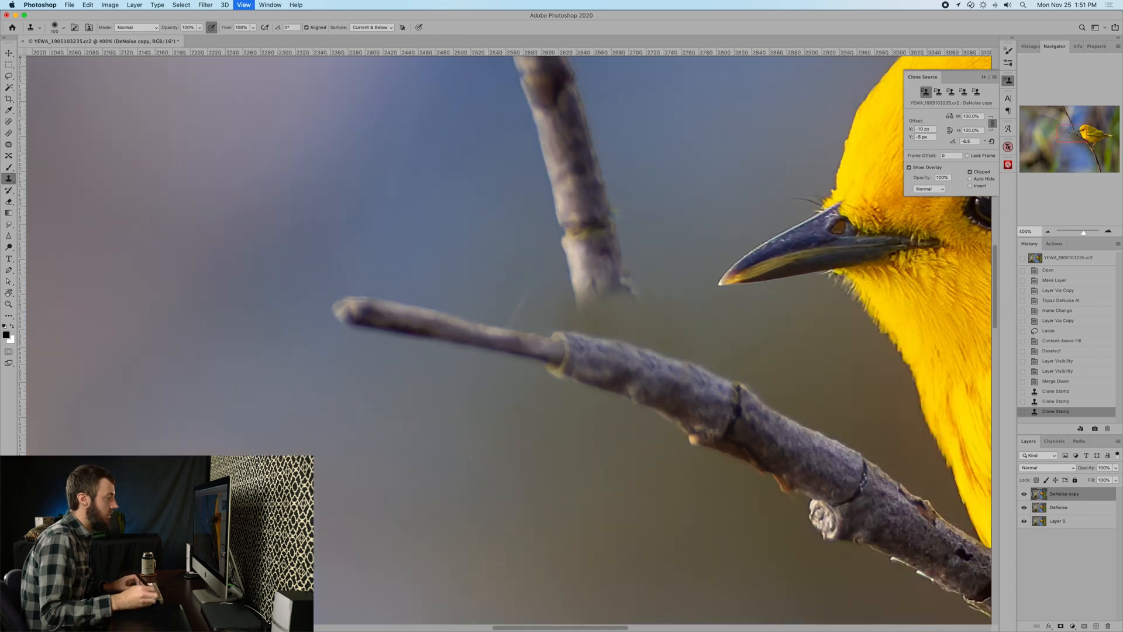
pyautogui.moveTo(521, 476); pyautogui.dragTo(521, 411)
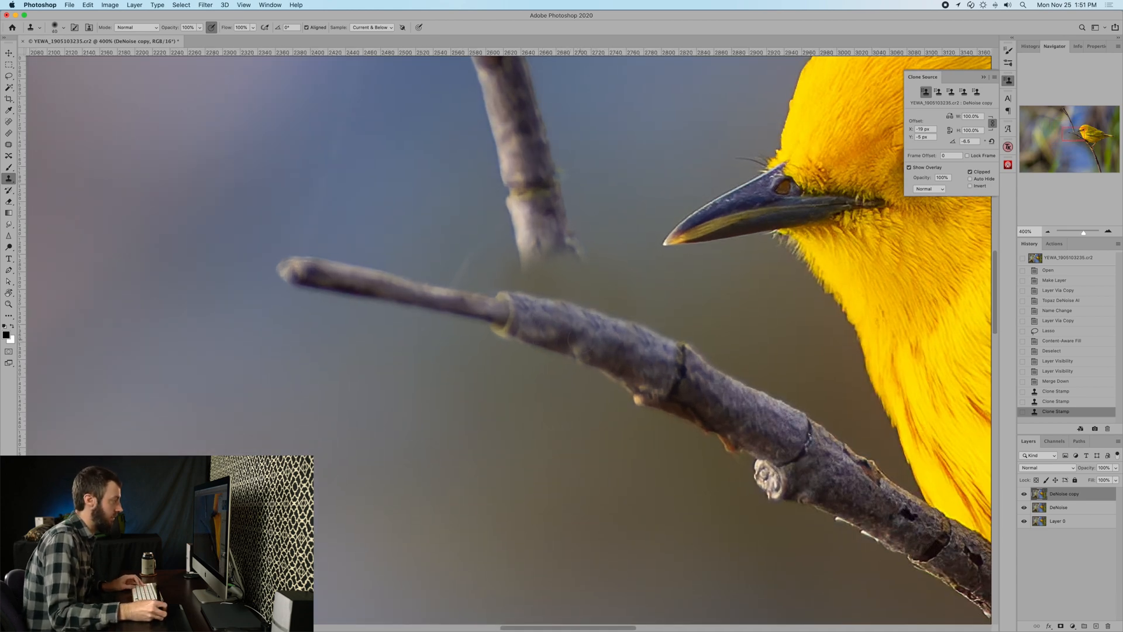
pyautogui.keyDown('alt'); pyautogui.click(571, 325); pyautogui.keyUp('alt')
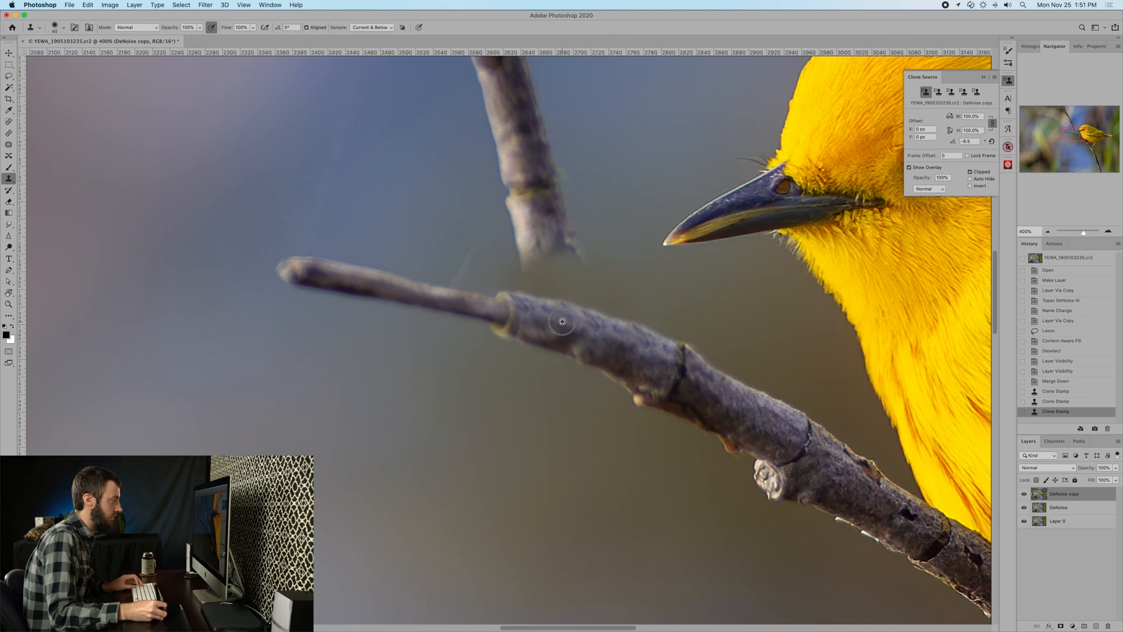
pyautogui.click(595, 331)
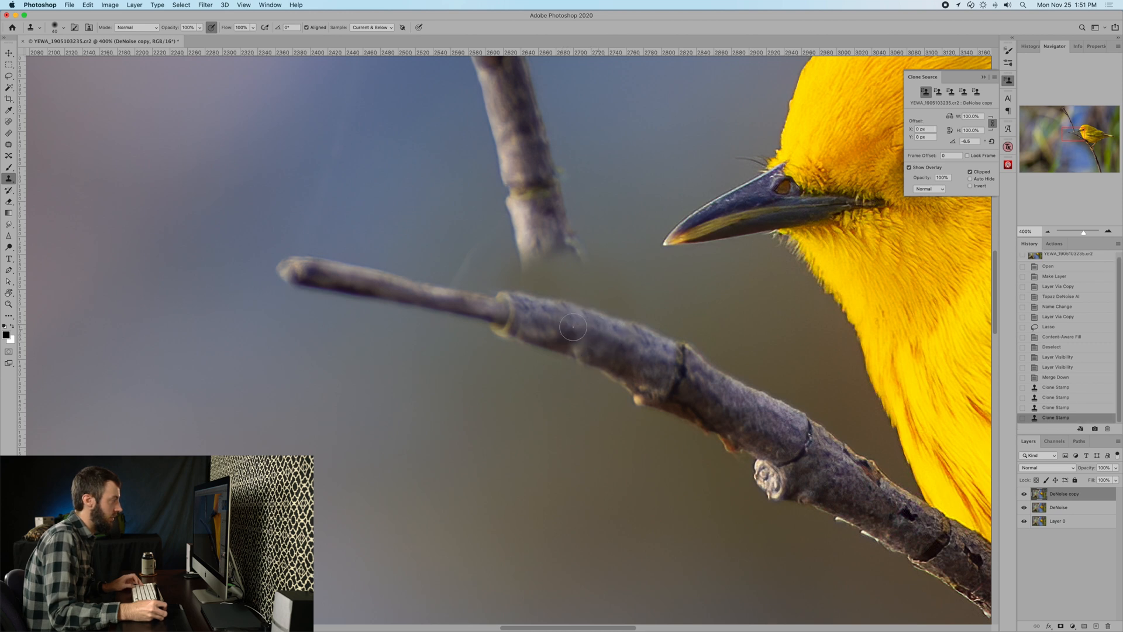
pyautogui.click(534, 319)
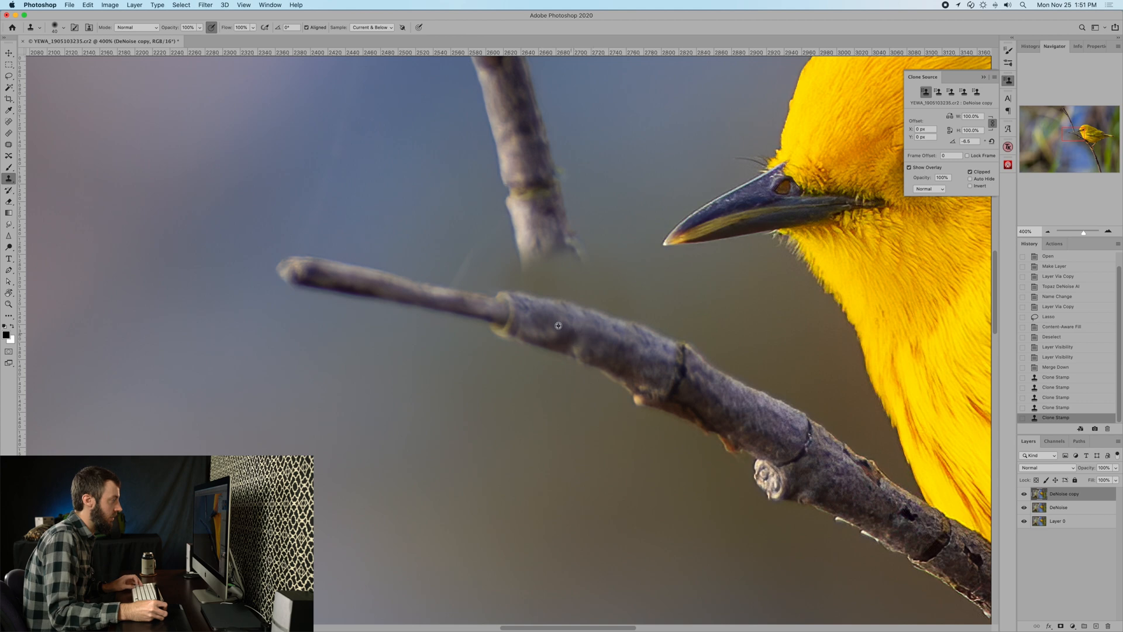
pyautogui.click(524, 314)
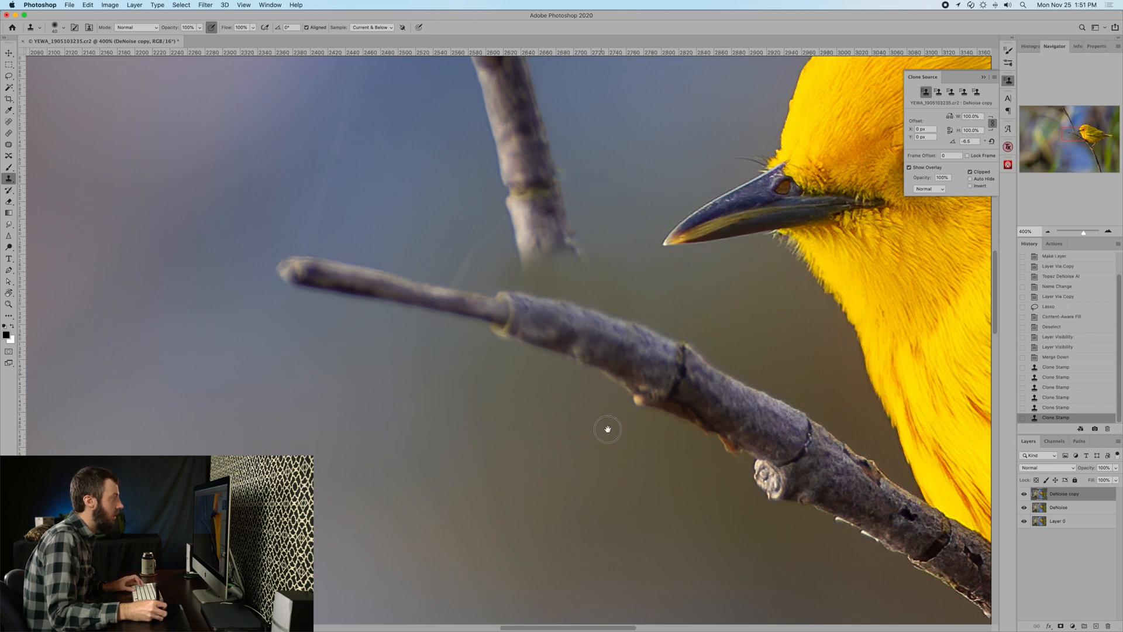
# Reset the clone source rotation to 0° for retouching the detached upright twig, and close the Clone Source settings
pyautogui.moveTo(600, 352); pyautogui.dragTo(603, 432)
pyautogui.press('super+0')
pyautogui.press('super+minus')
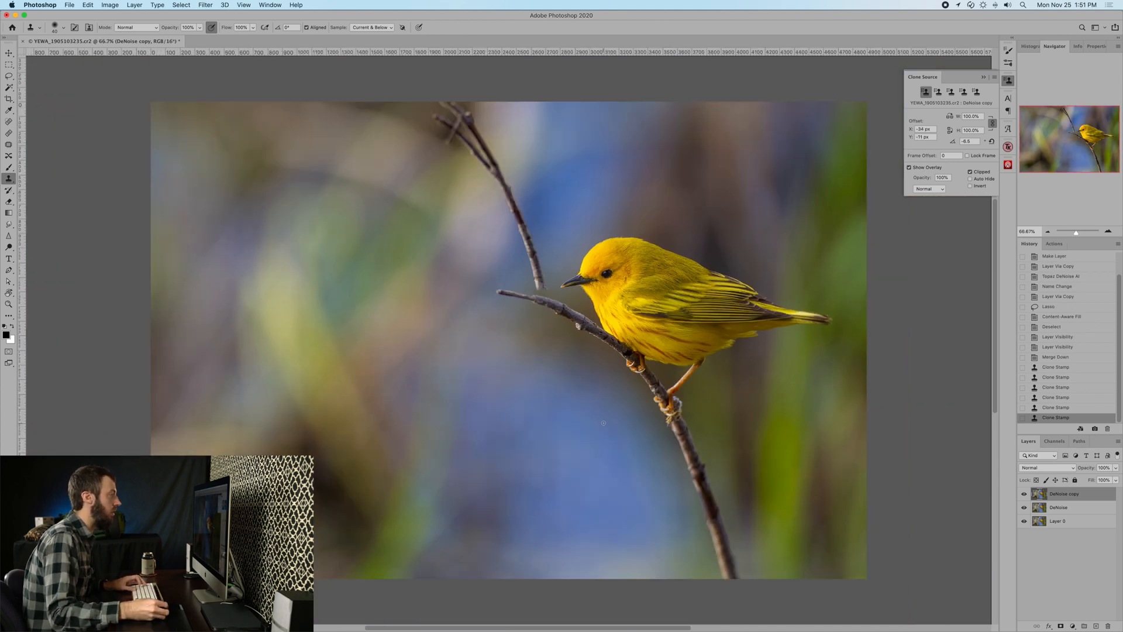
pyautogui.scroll(3, 581, 346)
pyautogui.press('super+1')
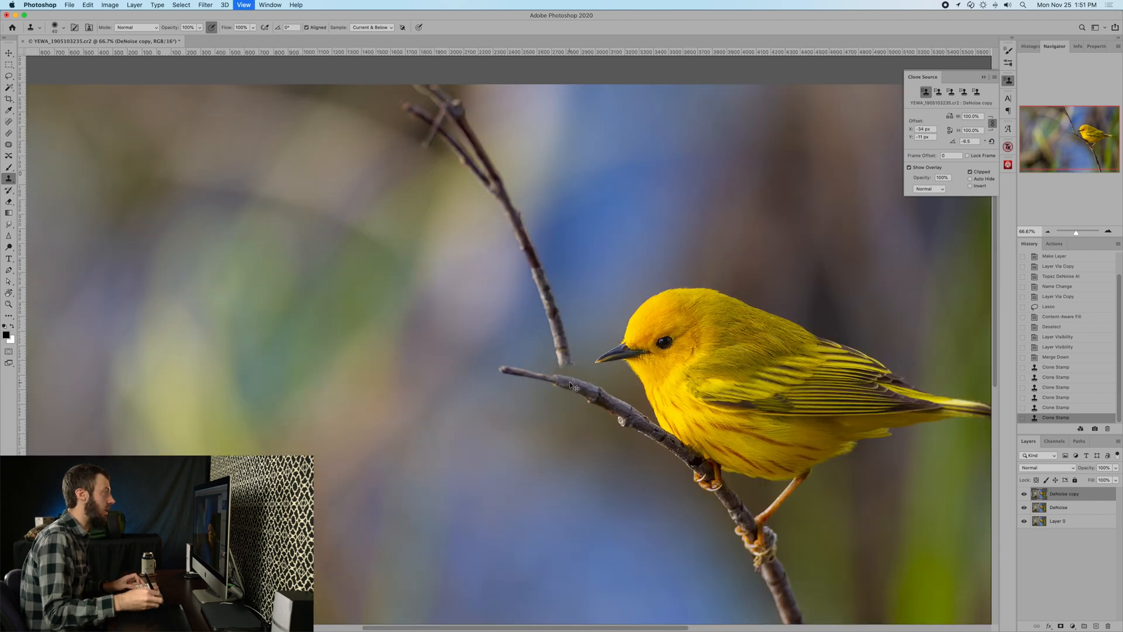
pyautogui.scroll(2, 544, 317)
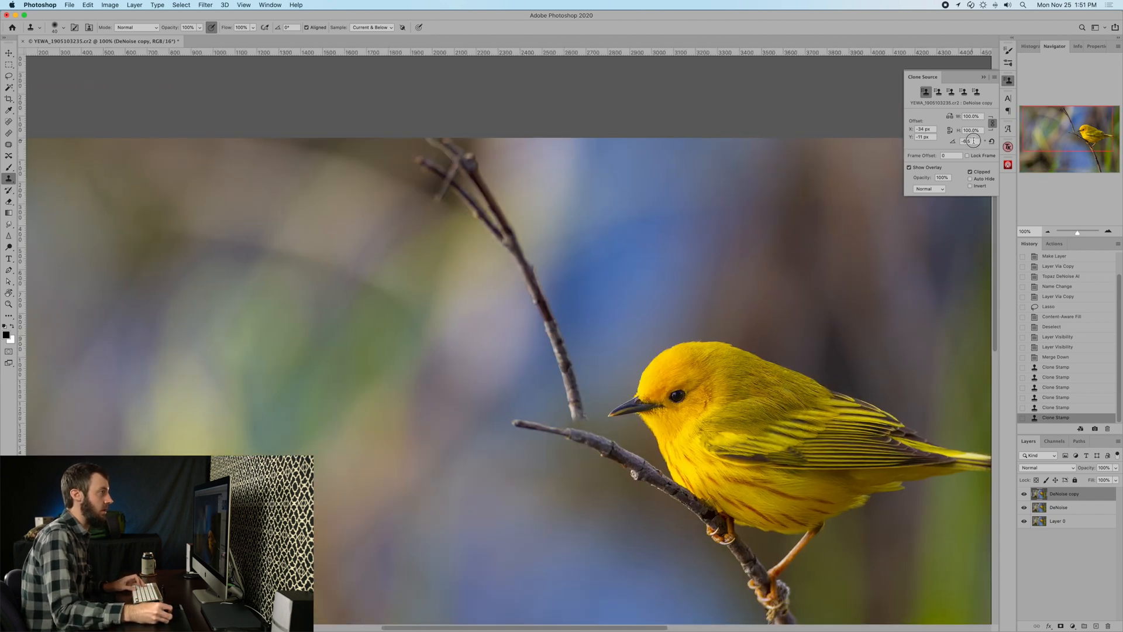
pyautogui.write('0')
pyautogui.press('Return')
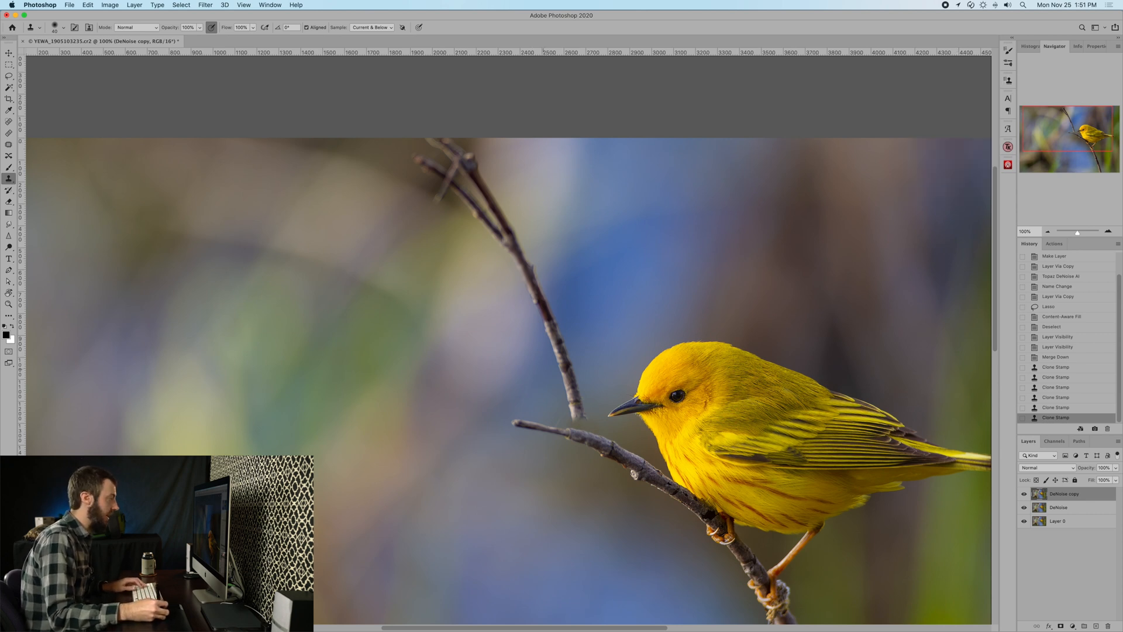
# Lasso the detached upright twig with a narrow margin of background, adding areas to the selection so it fully encloses the twig
pyautogui.press('l')
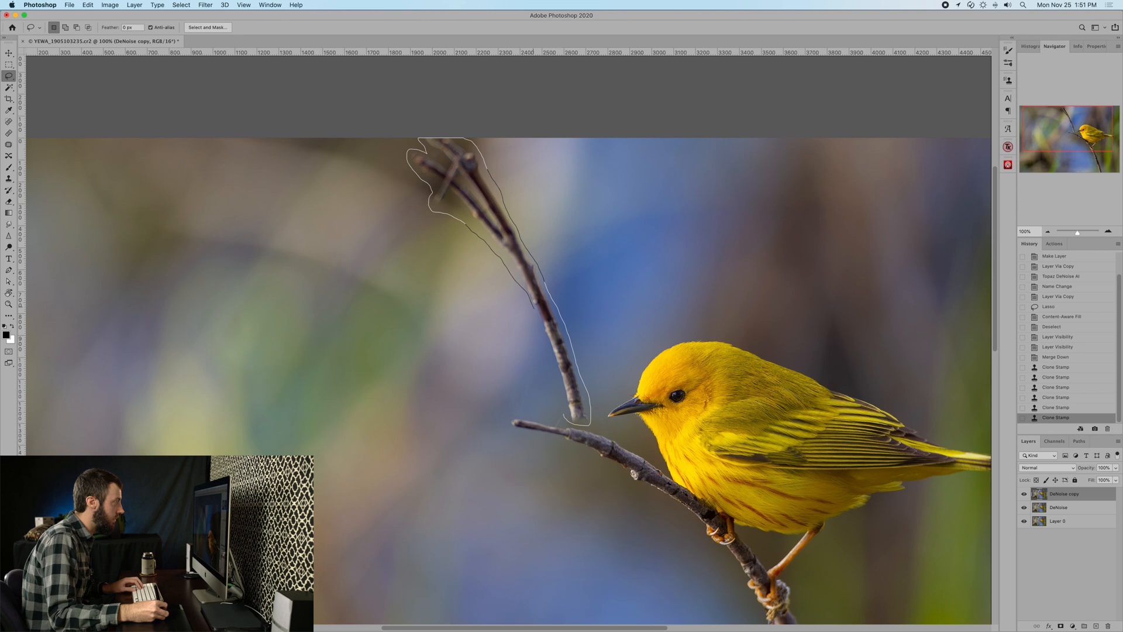
pyautogui.moveTo(563, 409); pyautogui.dragTo(552, 377)
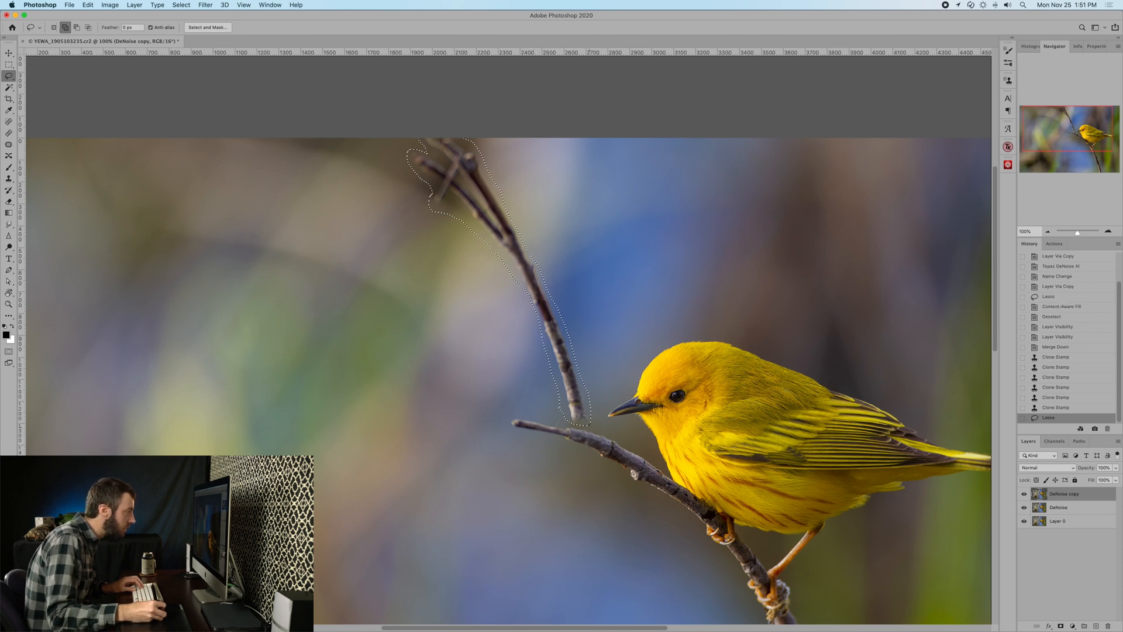
pyautogui.moveTo(577, 407); pyautogui.dragTo(570, 415)
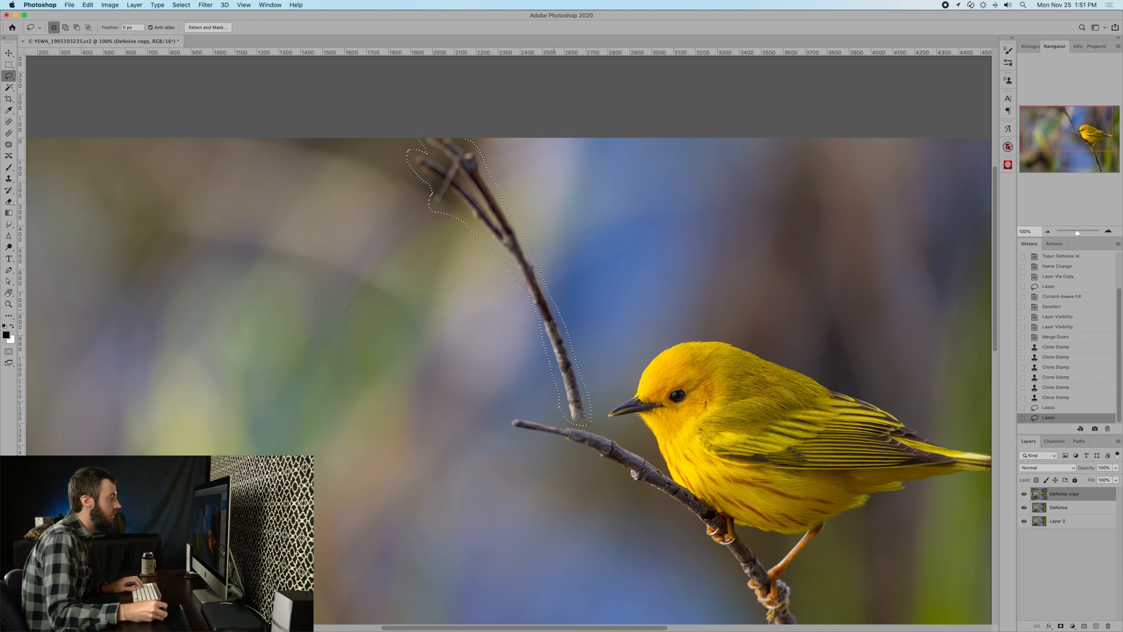
pyautogui.moveTo(570, 420); pyautogui.dragTo(588, 417)
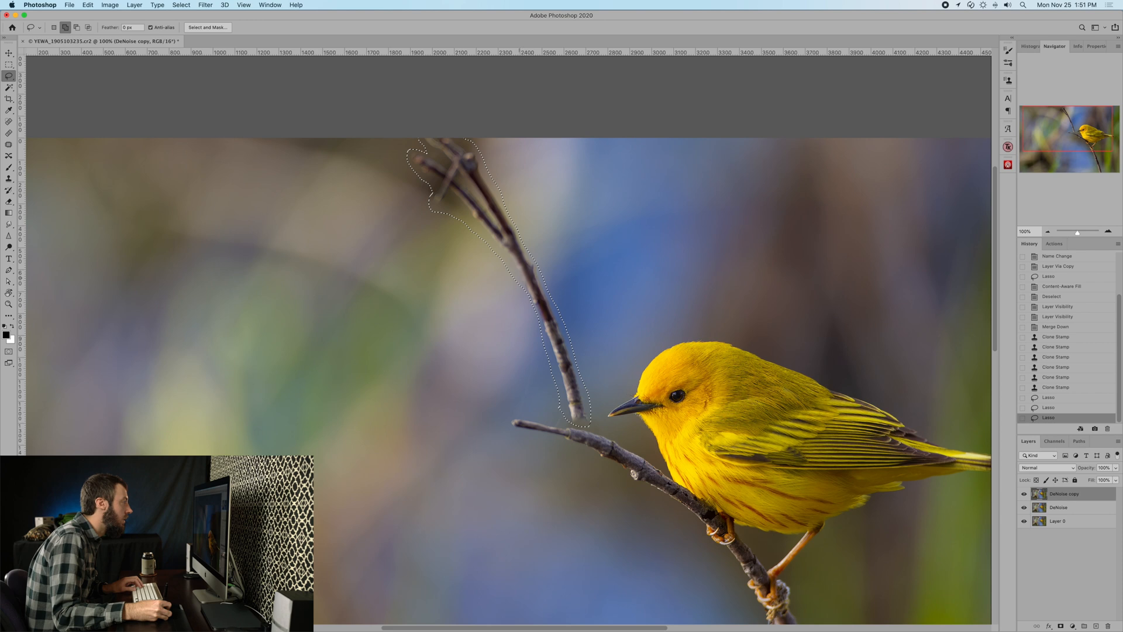
pyautogui.moveTo(527, 294); pyautogui.dragTo(549, 271)
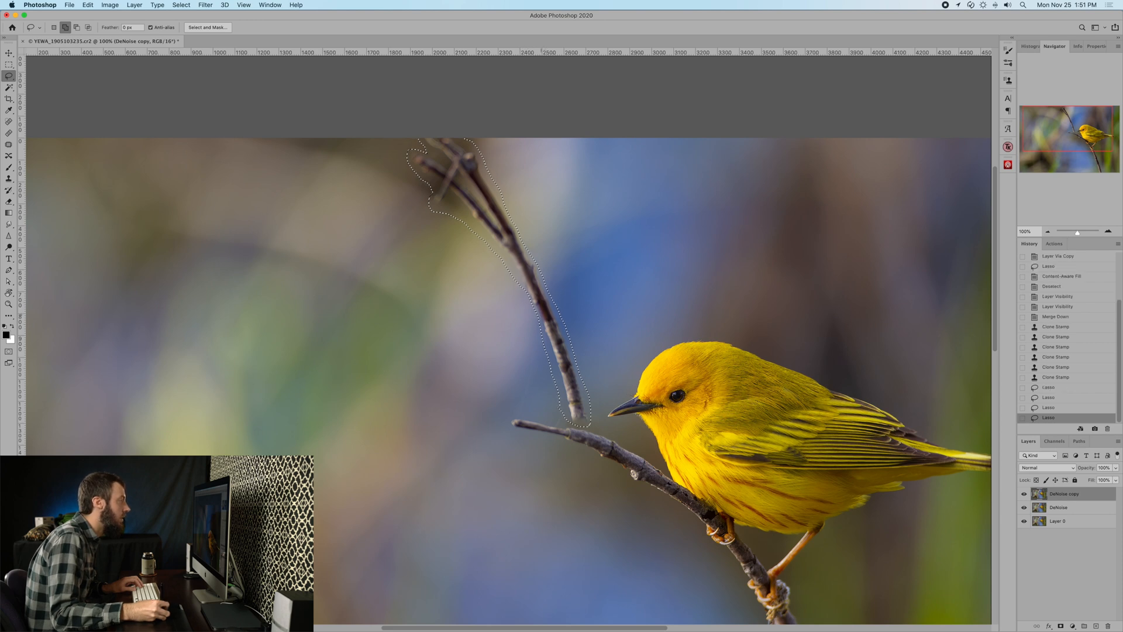
pyautogui.moveTo(523, 280); pyautogui.dragTo(538, 316)
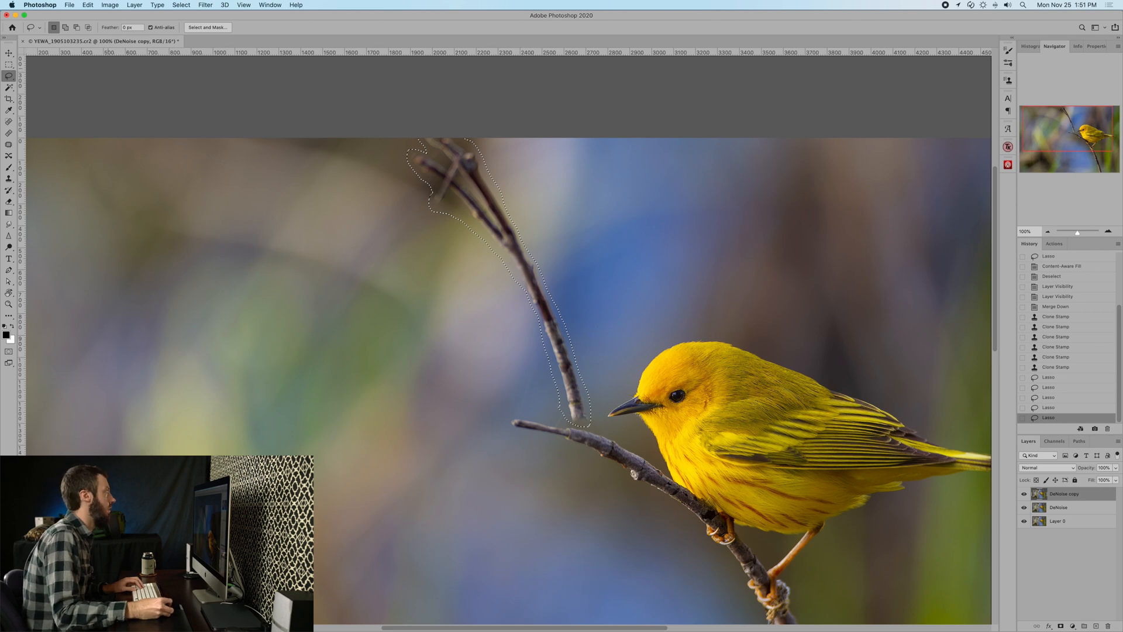
# Remove the selected twig with Content-Aware Fill using rectangular sampling, output the result to a new layer, and clear the selection
pyautogui.click(110, 6)
pyautogui.moveTo(87, 5)
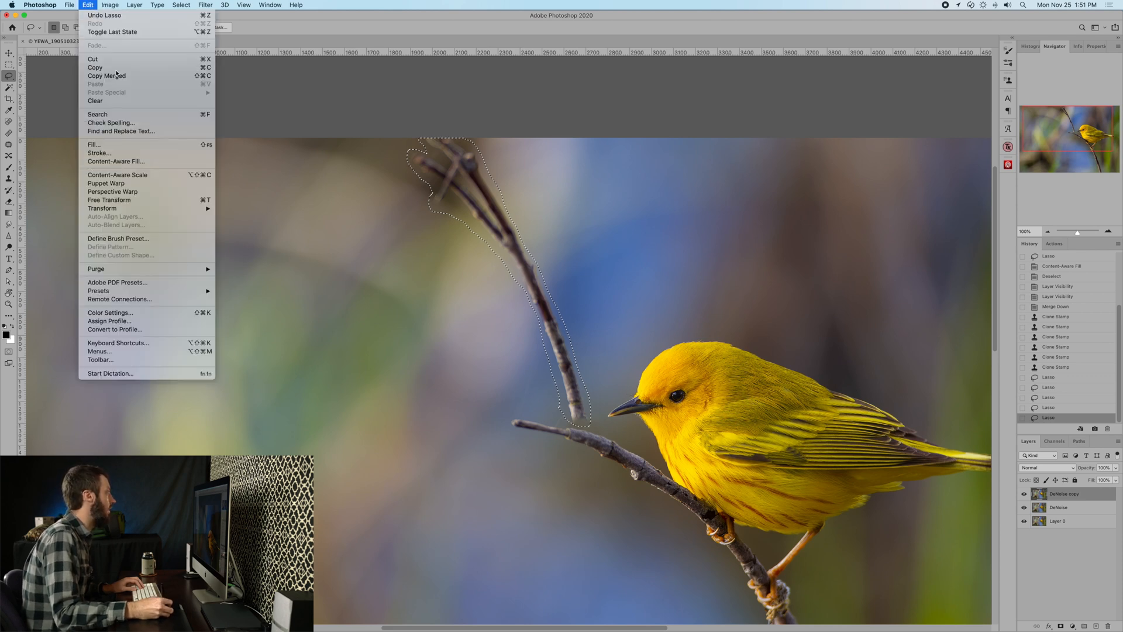
pyautogui.click(133, 163)
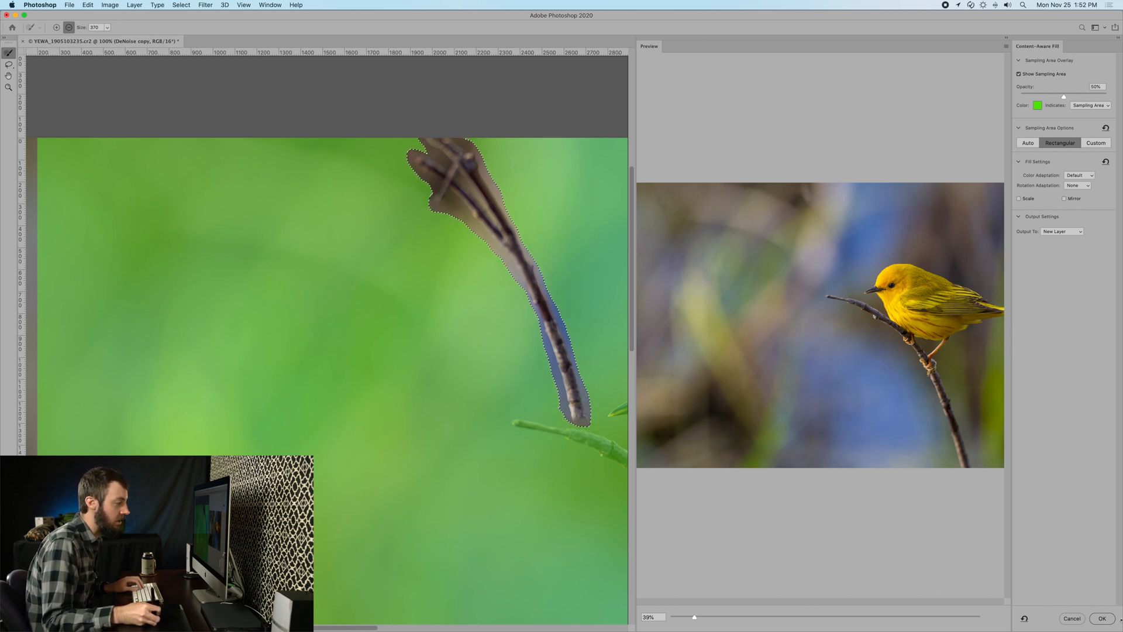
pyautogui.click(1102, 619)
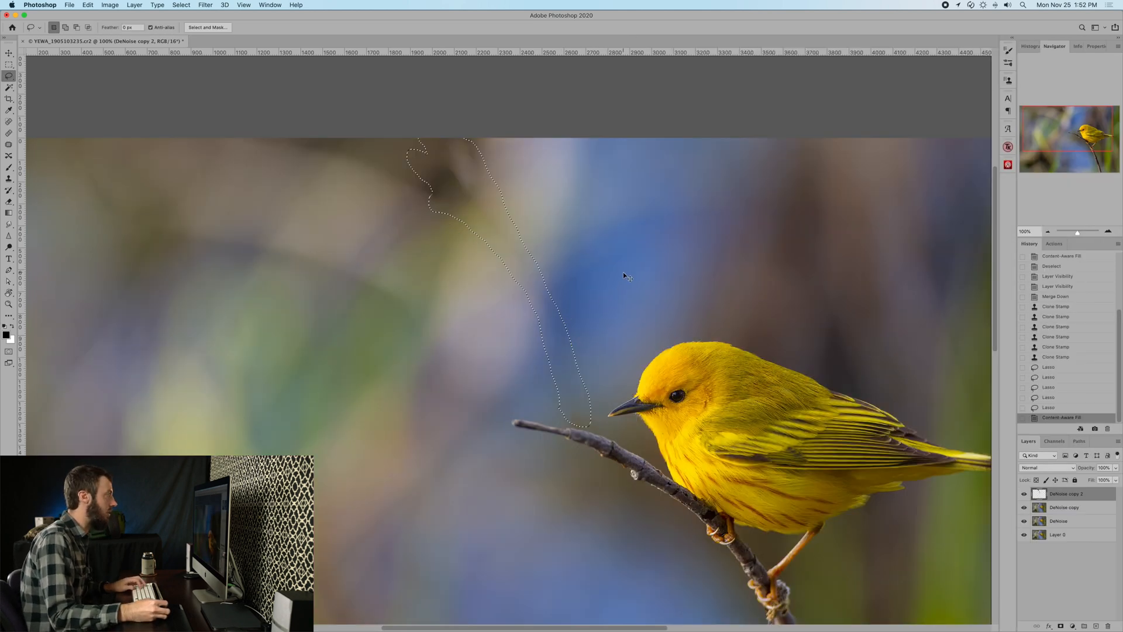
pyautogui.press('super+d')
# Compare the image with and without the fill layer, merge it into the layer below, and rename the merged layer "Clone"
pyautogui.click(1024, 494)
pyautogui.click(1025, 495)
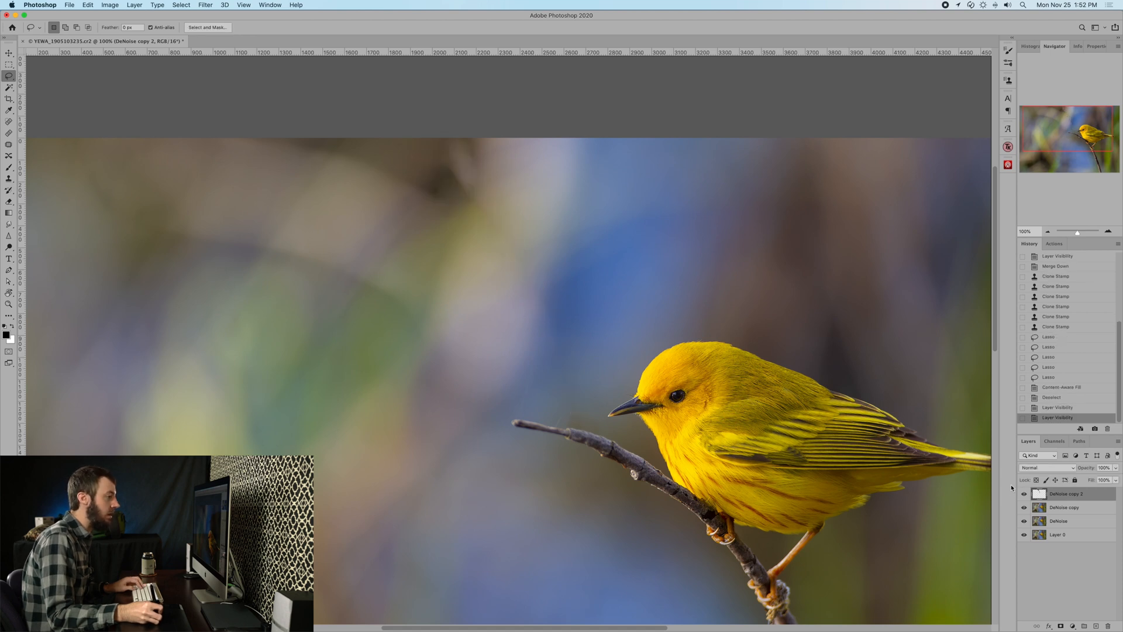
pyautogui.press('super+e')
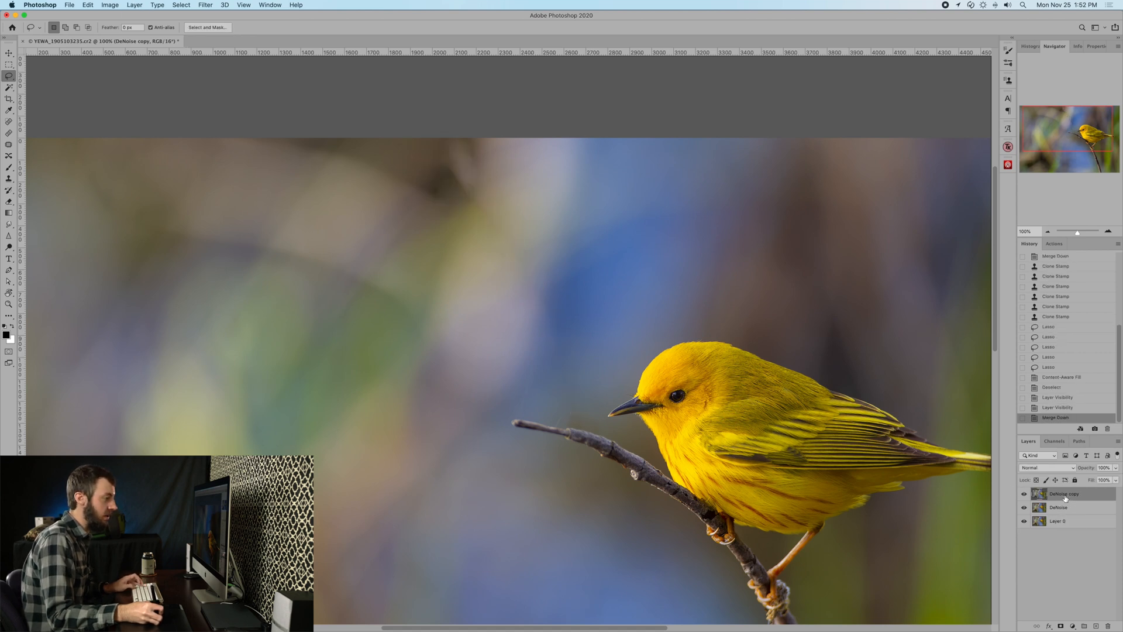
pyautogui.doubleClick(1059, 494)
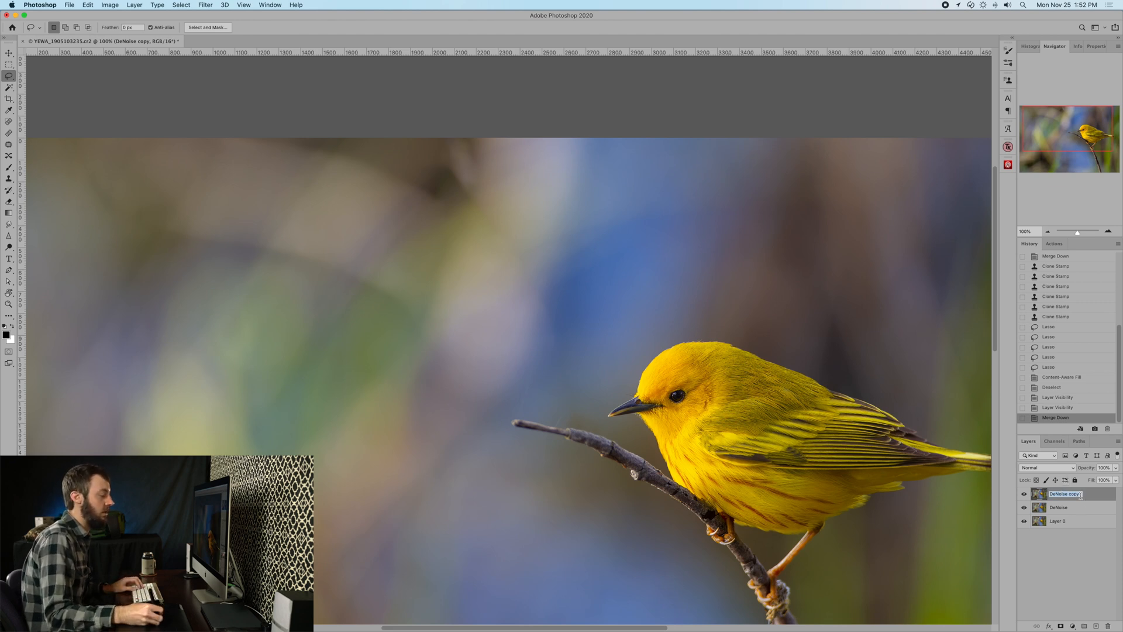
pyautogui.write('Clone')
pyautogui.press('Return')
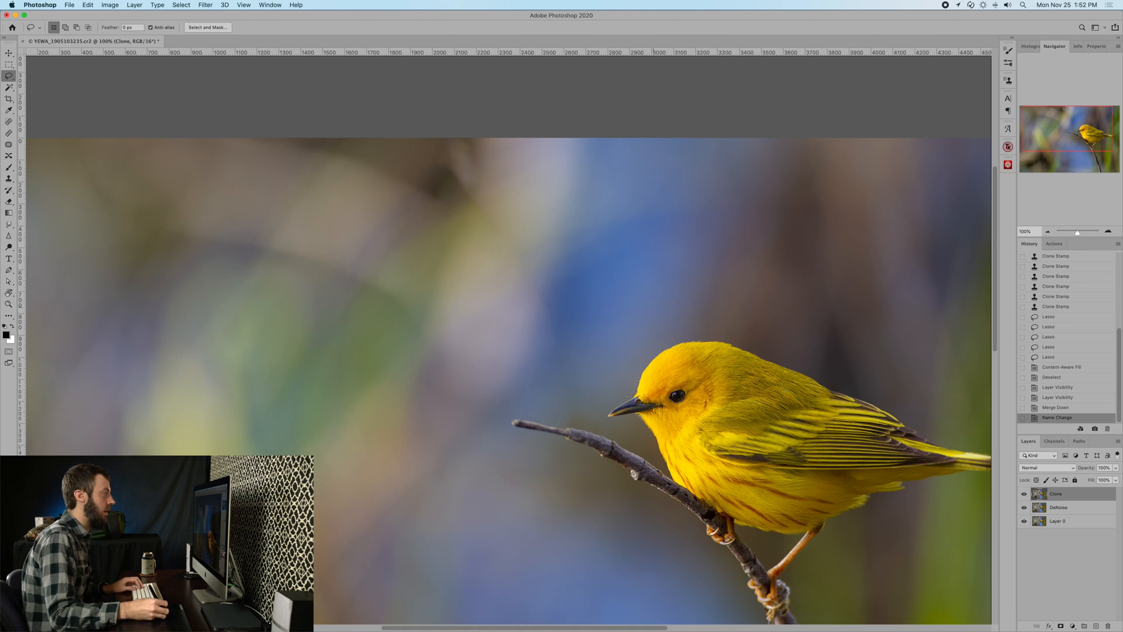
# Blend the filled strip in the blue background above the perch, using an enlarged Clone Stamp brush at 20% flow
pyautogui.press('s')
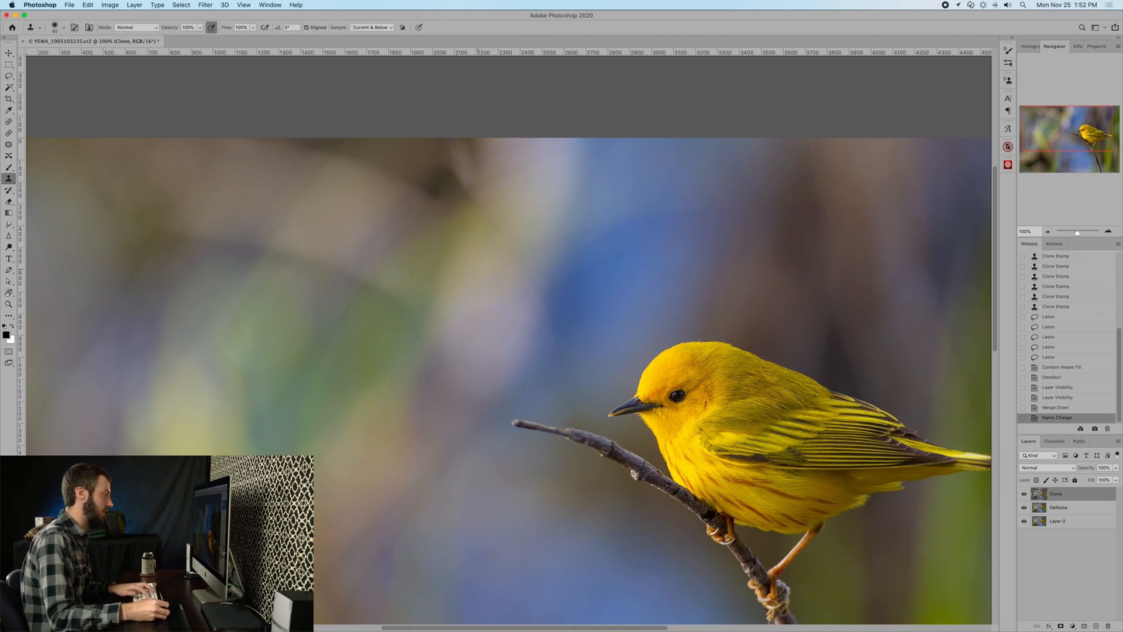
pyautogui.press(']')
pyautogui.press(']')
pyautogui.press(']')
pyautogui.press(']')
pyautogui.press(']')
pyautogui.press(']')
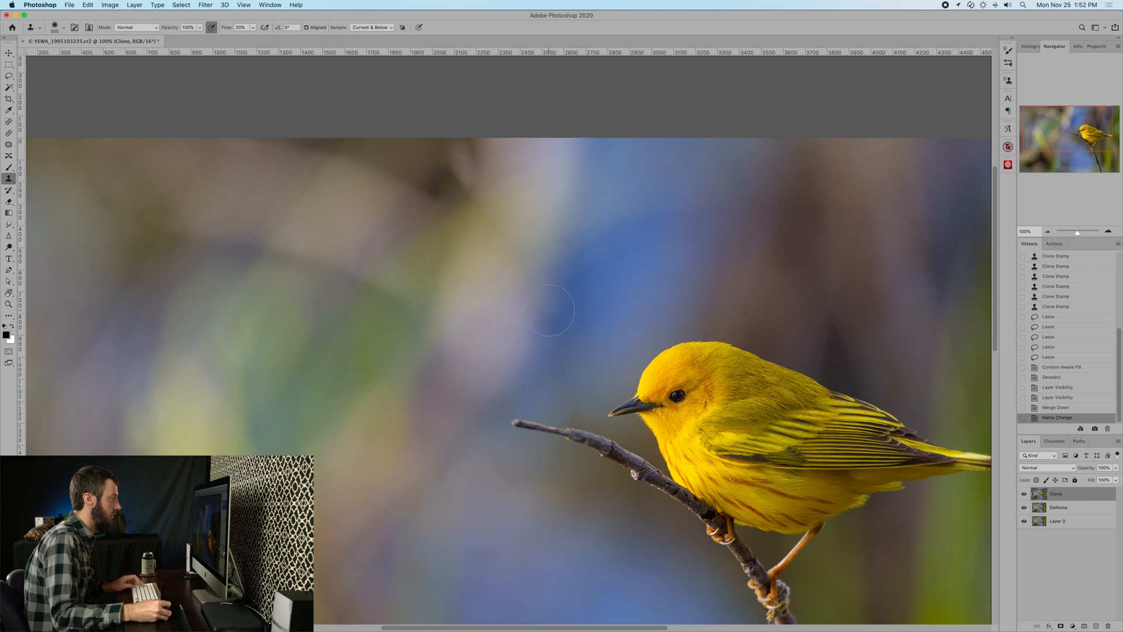
pyautogui.moveTo(551, 307); pyautogui.dragTo(563, 343)
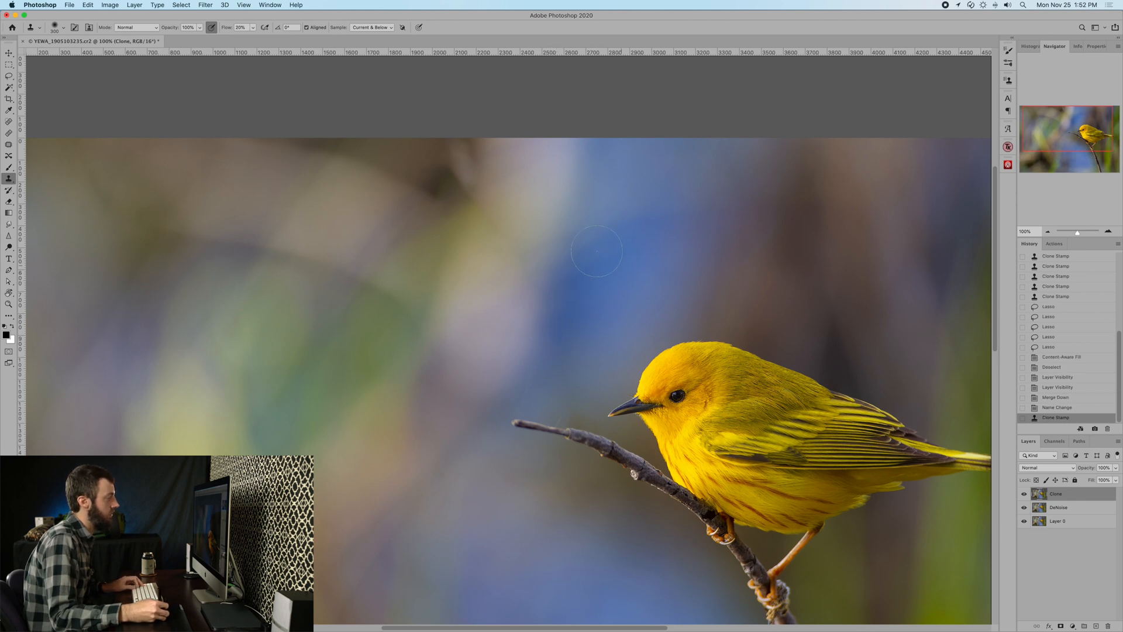
pyautogui.moveTo(564, 347); pyautogui.dragTo(559, 357)
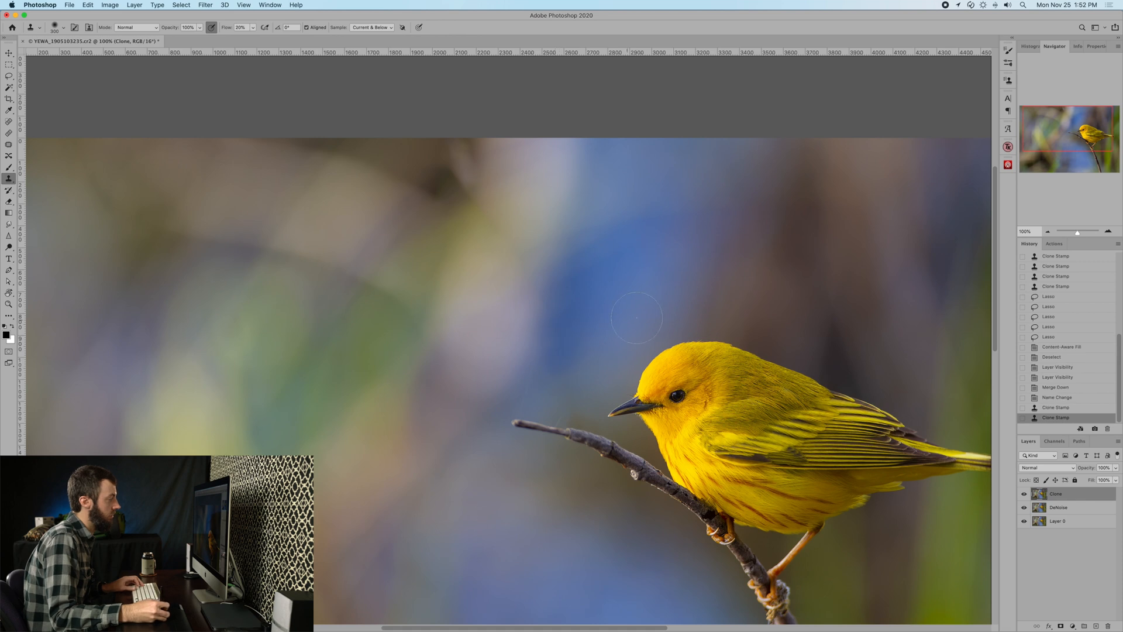
pyautogui.press('super+z')
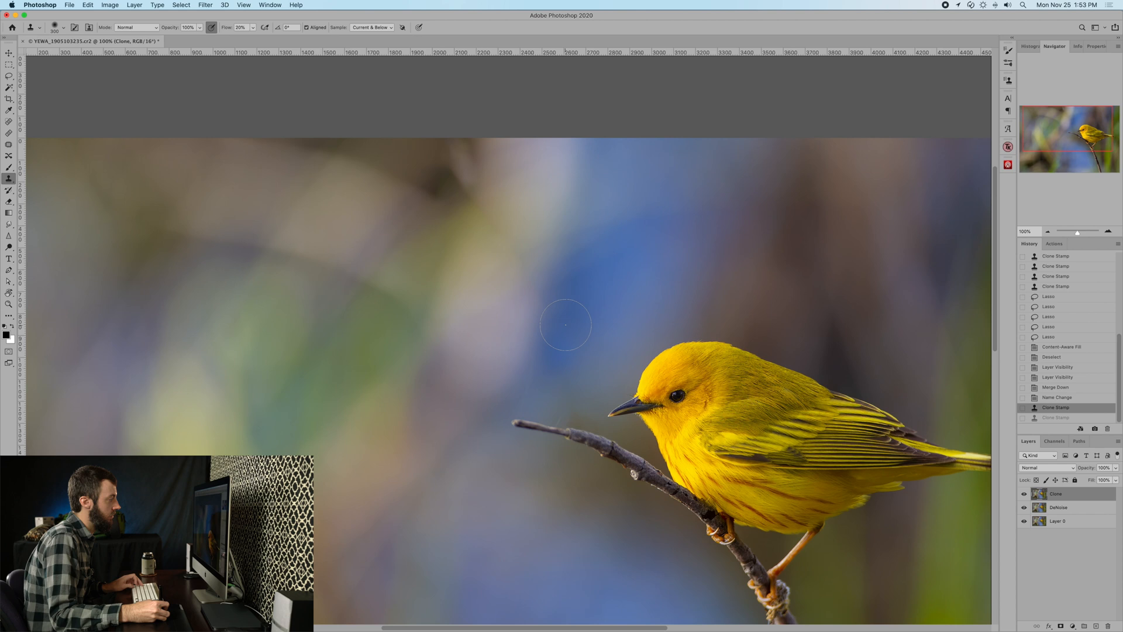
pyautogui.moveTo(565, 325); pyautogui.dragTo(562, 332)
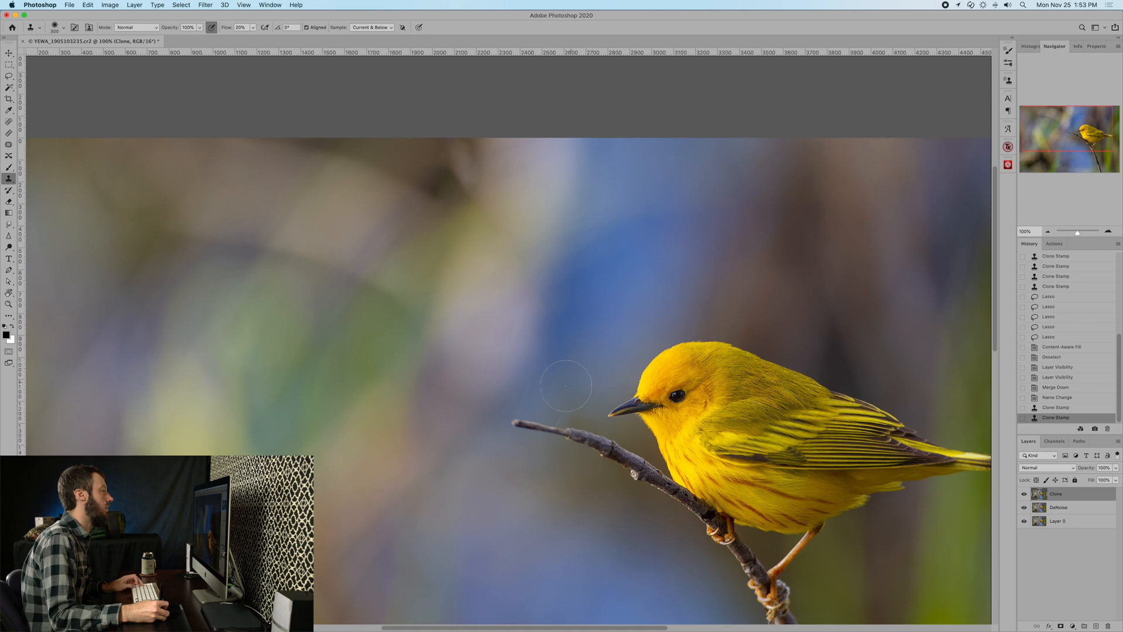
pyautogui.click(568, 399)
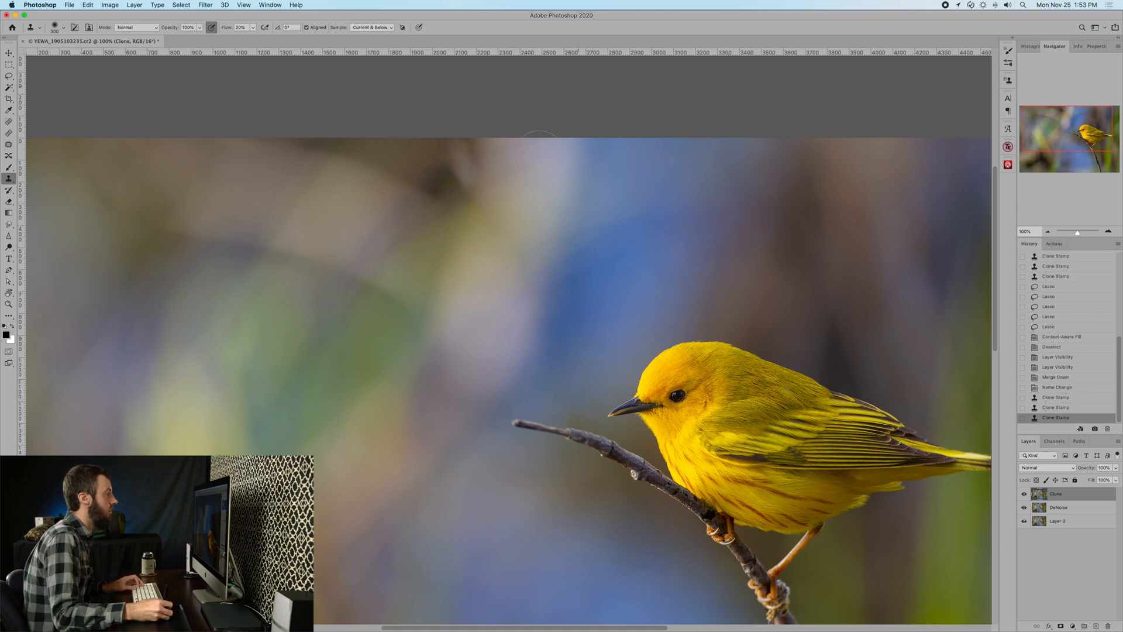
# Clone over the uneven fill patches in the upper background and beside the dark area at the image's top edge
pyautogui.click(489, 216)
pyautogui.click(548, 220)
pyautogui.moveTo(548, 220); pyautogui.dragTo(565, 267)
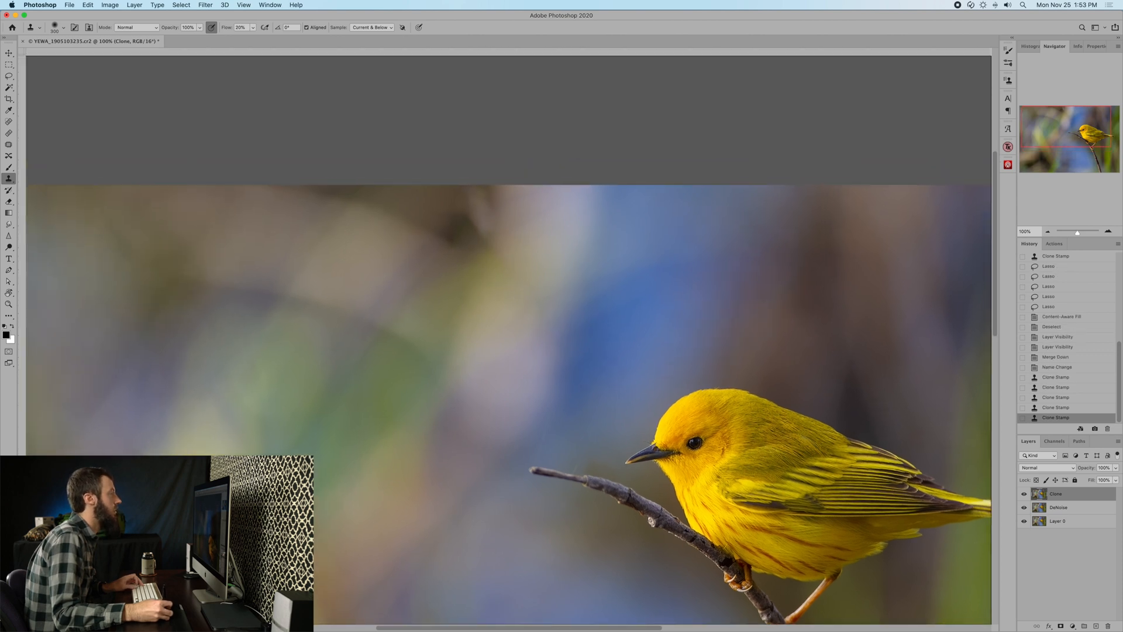
pyautogui.press('super+r')
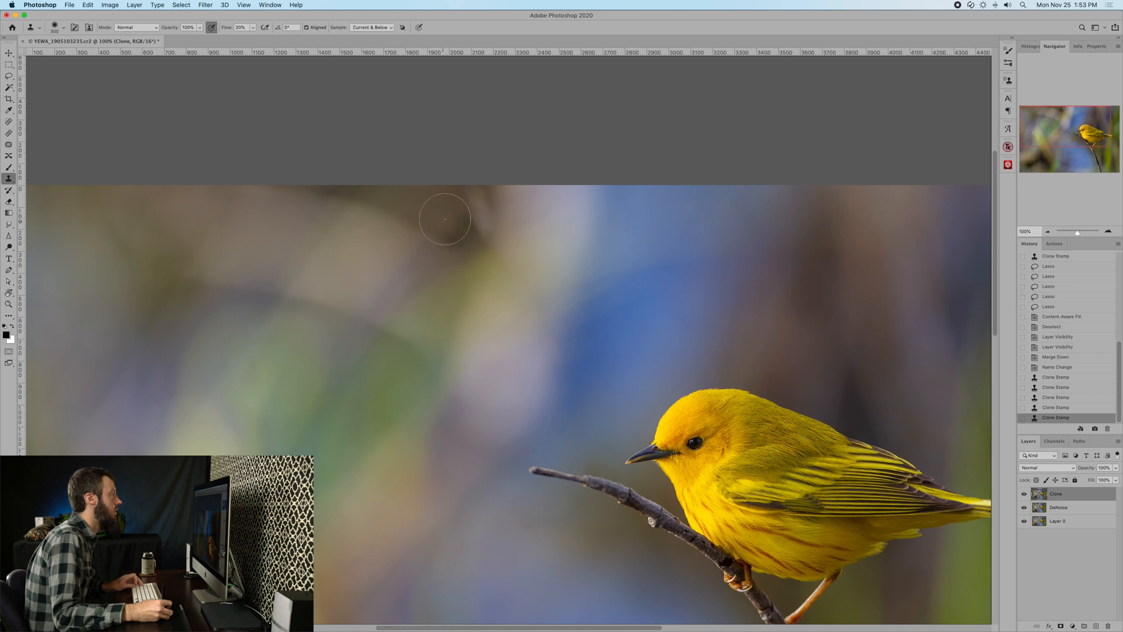
pyautogui.moveTo(444, 219); pyautogui.dragTo(462, 218)
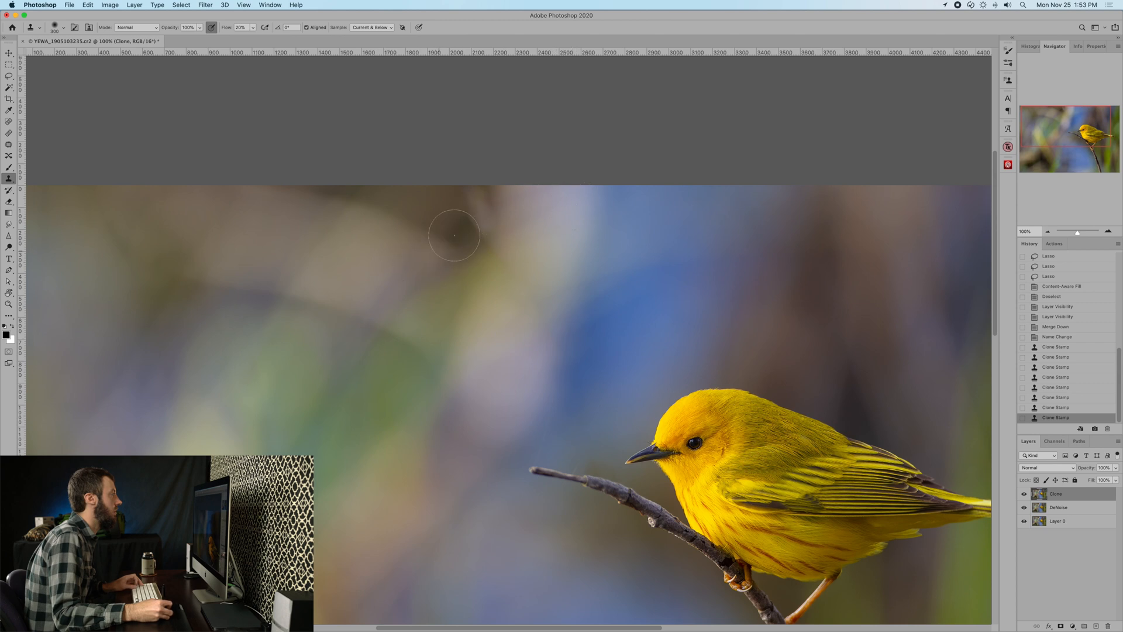
pyautogui.moveTo(458, 223)
pyautogui.mouseDown()
pyautogui.moveTo(521, 263)
pyautogui.moveTo(562, 191)
pyautogui.moveTo(500, 189)
pyautogui.moveTo(451, 241)
pyautogui.moveTo(432, 231)
pyautogui.moveTo(452, 239)
pyautogui.moveTo(434, 227)
pyautogui.moveTo(462, 216)
pyautogui.mouseUp()
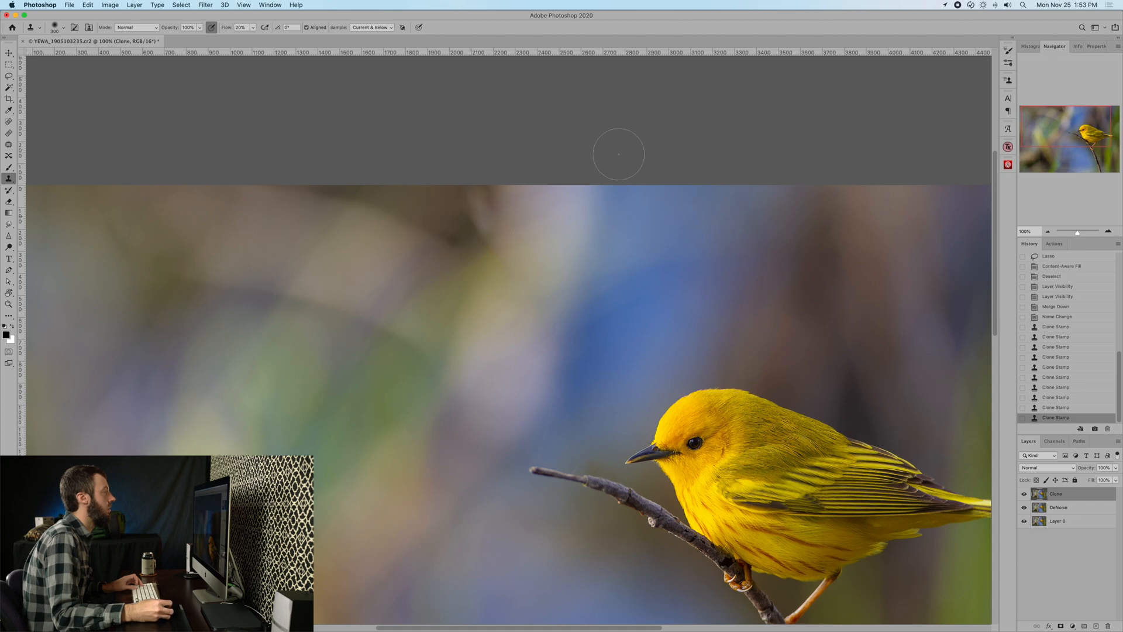
pyautogui.click(483, 212)
pyautogui.click(499, 206)
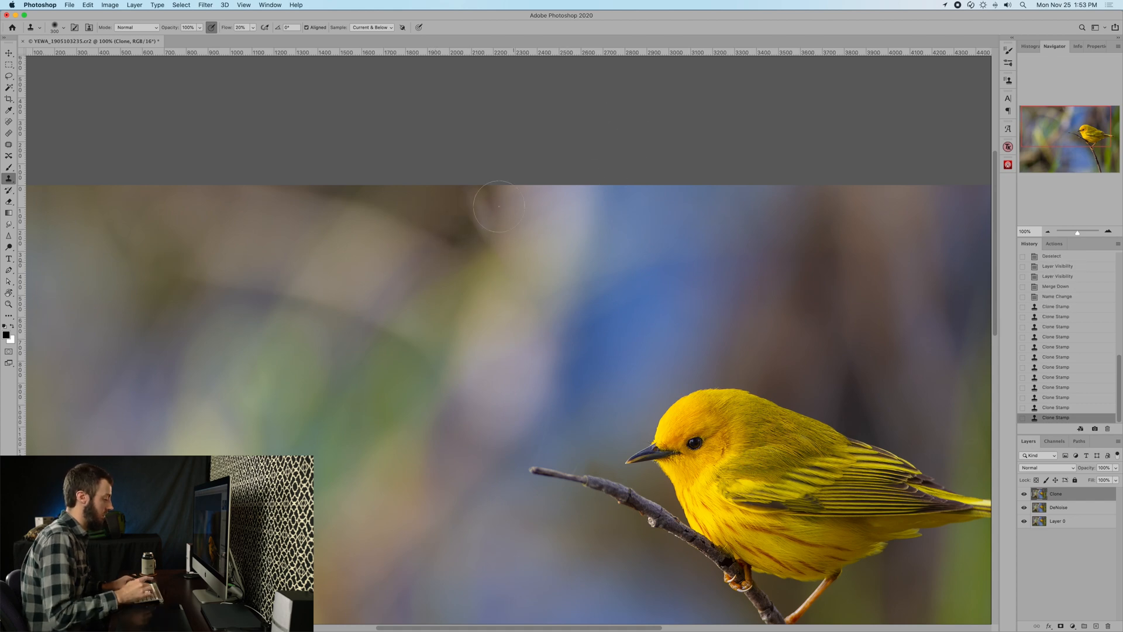
# Check the retouched background across the whole photo and smooth the dark patch near the top edge with another Clone Stamp stroke
pyautogui.scroll(-5, 499, 206)
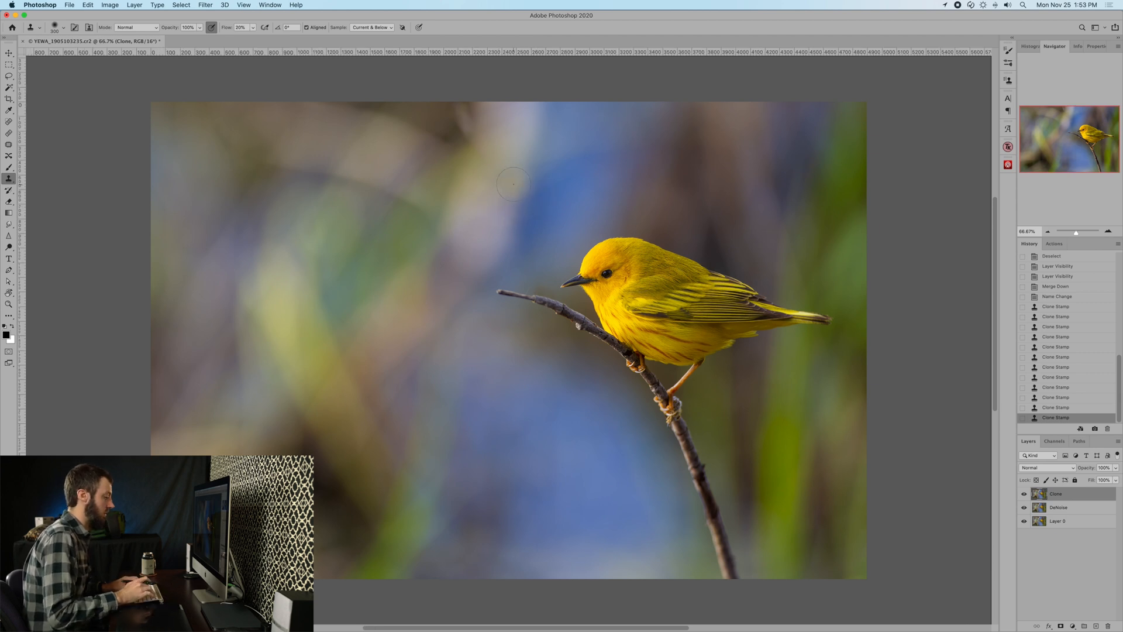
pyautogui.press('super+1')
pyautogui.scroll(4, 513, 183)
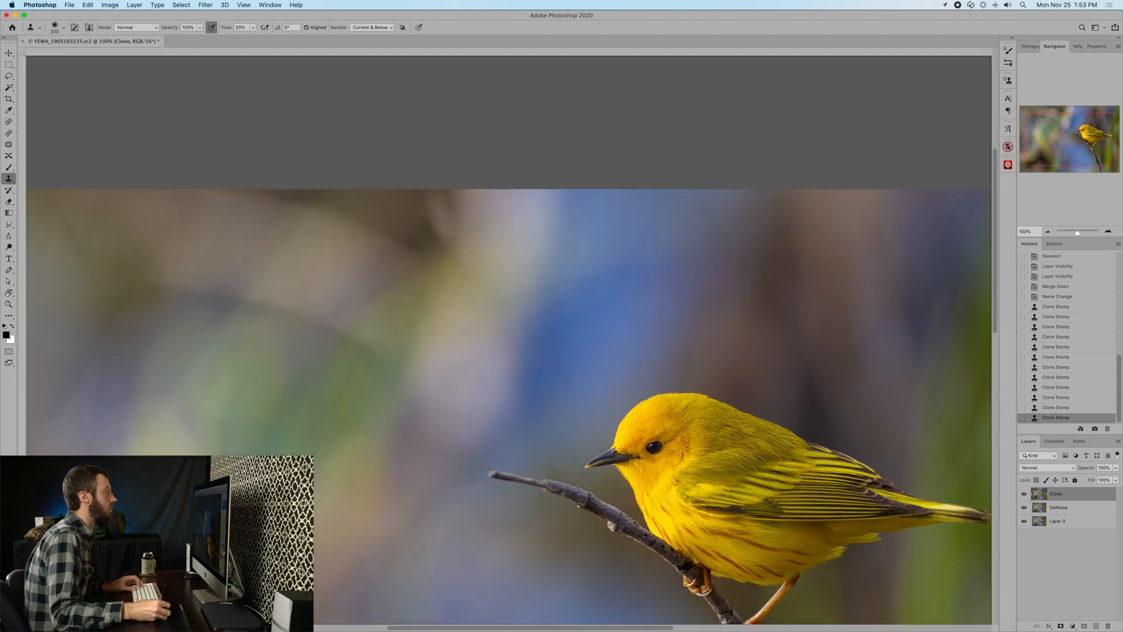
pyautogui.press('super+r')
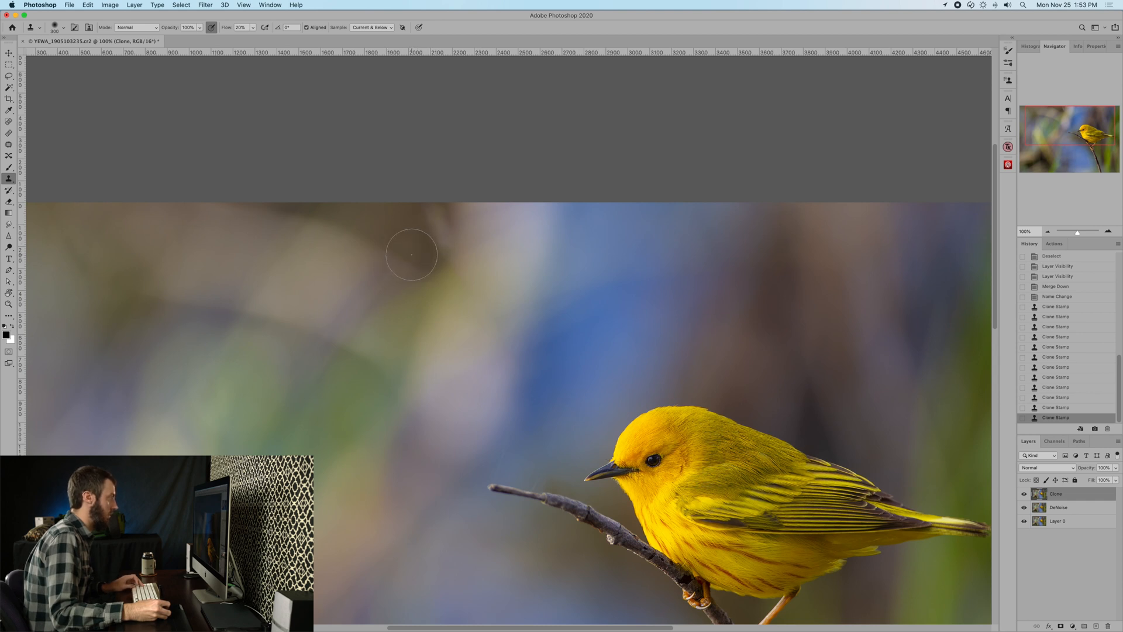
pyautogui.moveTo(413, 260)
pyautogui.mouseDown()
pyautogui.moveTo(403, 237)
pyautogui.moveTo(422, 258)
pyautogui.mouseUp()
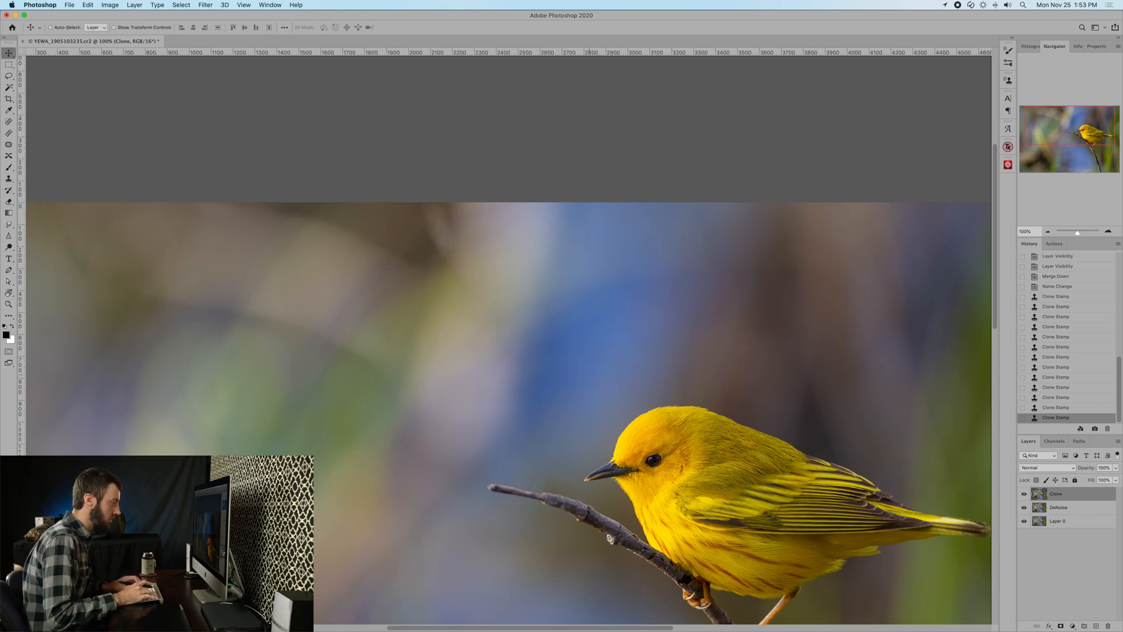
# Zoom to 200% on the background above the perch tip and retouch it with a smaller Clone Stamp brush
pyautogui.press('super+plus')
pyautogui.scroll(-4, 509, 339)
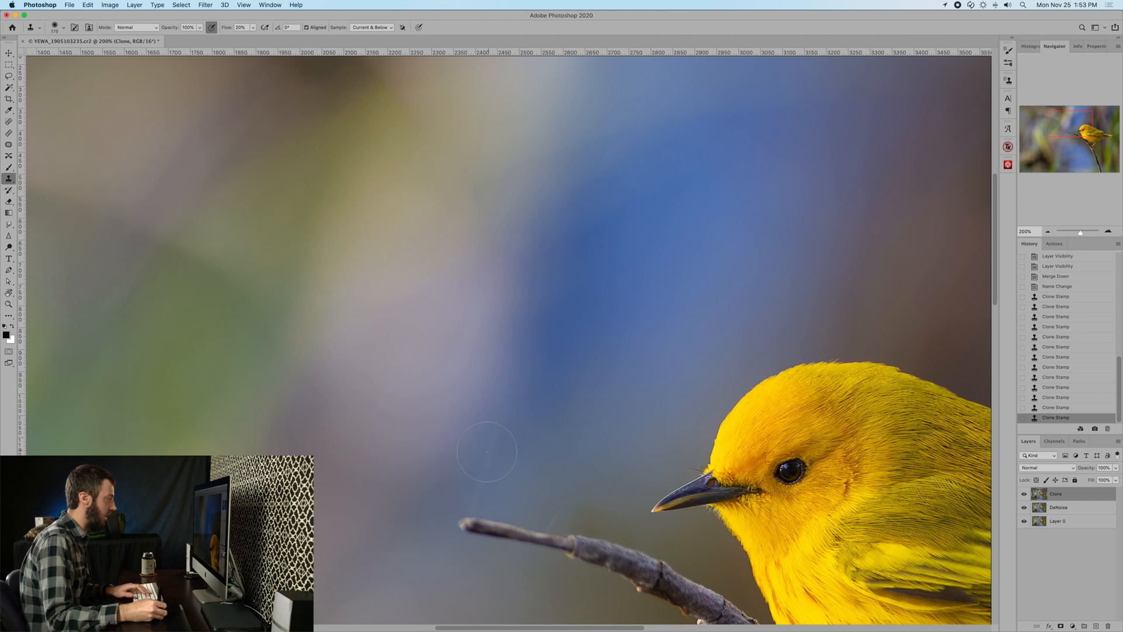
pyautogui.press('[')
pyautogui.press('[')
pyautogui.press('[')
pyautogui.press('[')
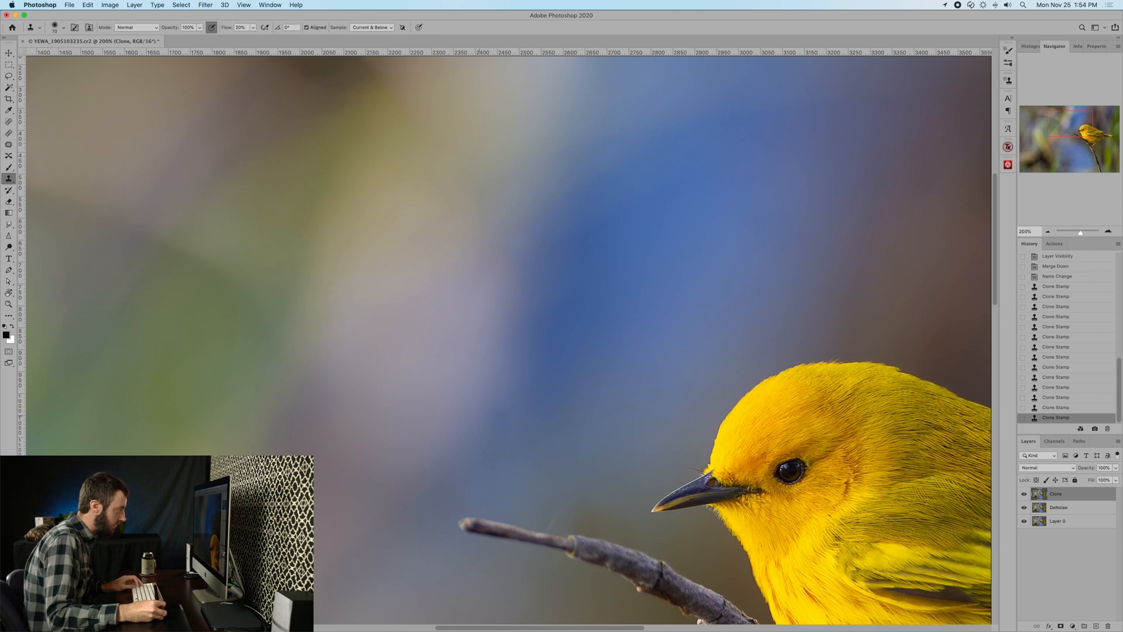
# Soften the light background patch above the perch tip using a larger Clone Stamp brush at 10% flow, undoing the stronger dab
pyautogui.press(']')
pyautogui.press(']')
pyautogui.press(']')
pyautogui.press(']')
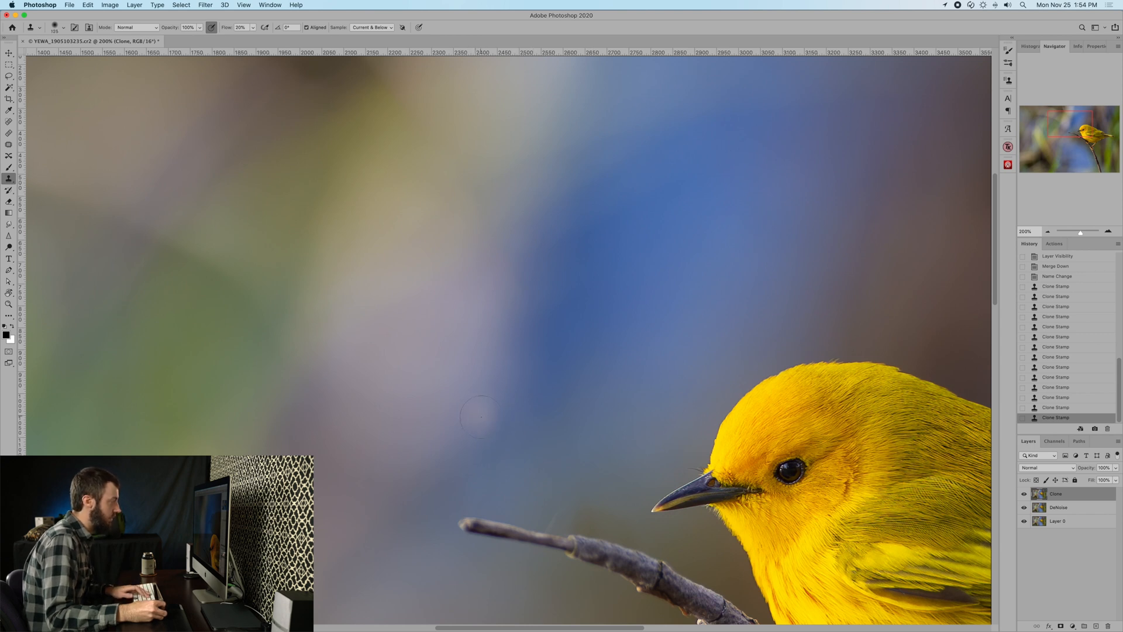
pyautogui.click(479, 420)
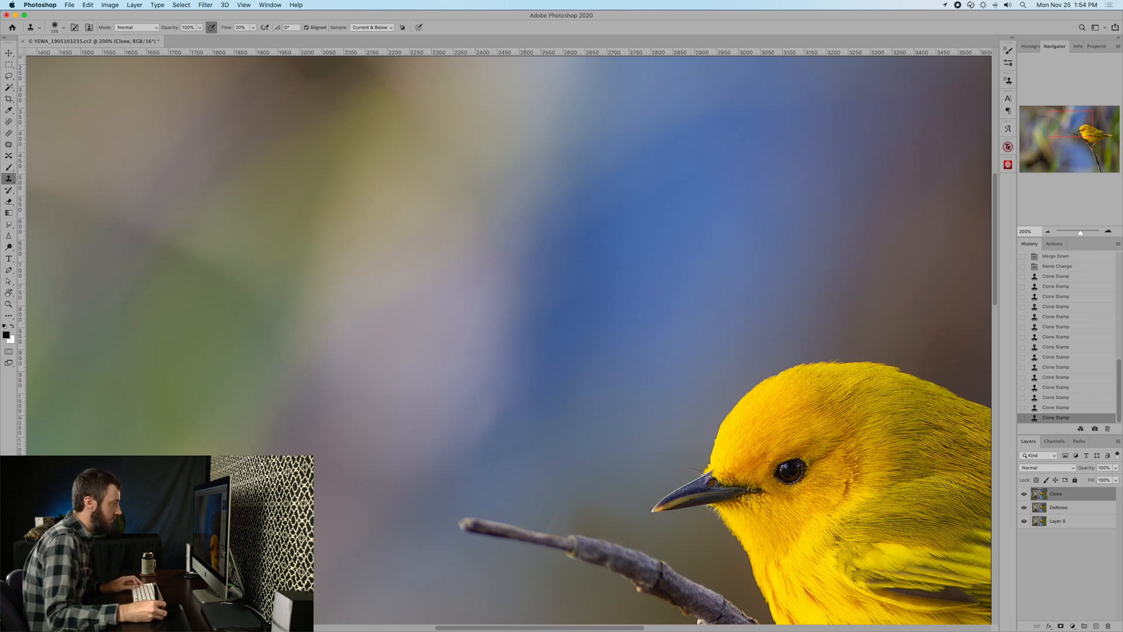
pyautogui.press('super+z')
pyautogui.press(']')
pyautogui.press(']')
pyautogui.hotkey('shift', '1')
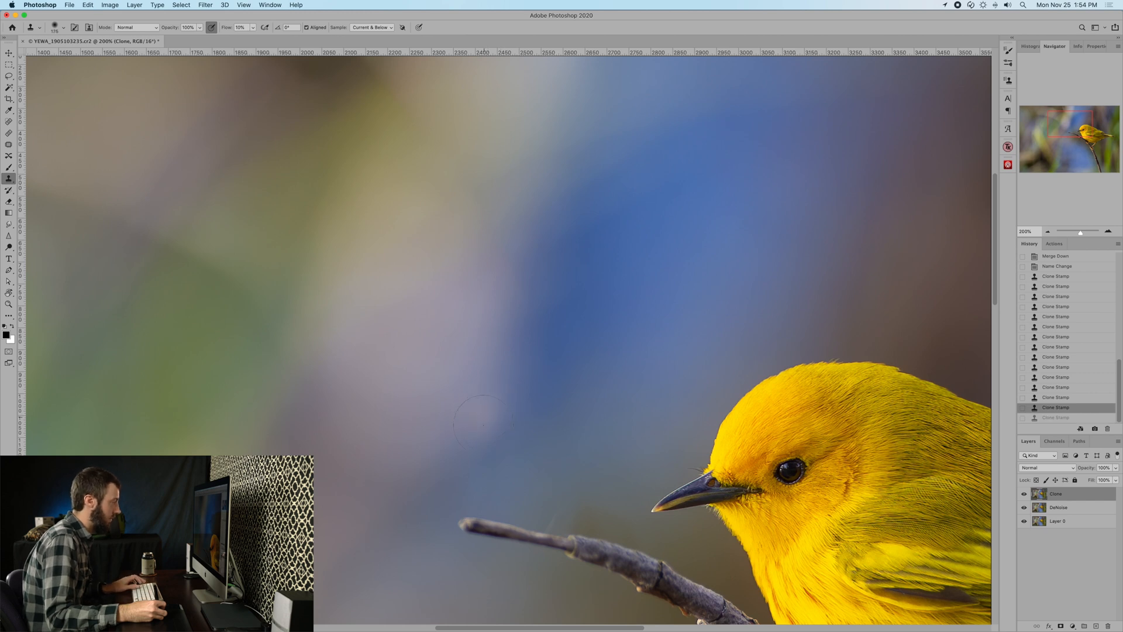
pyautogui.click(455, 393)
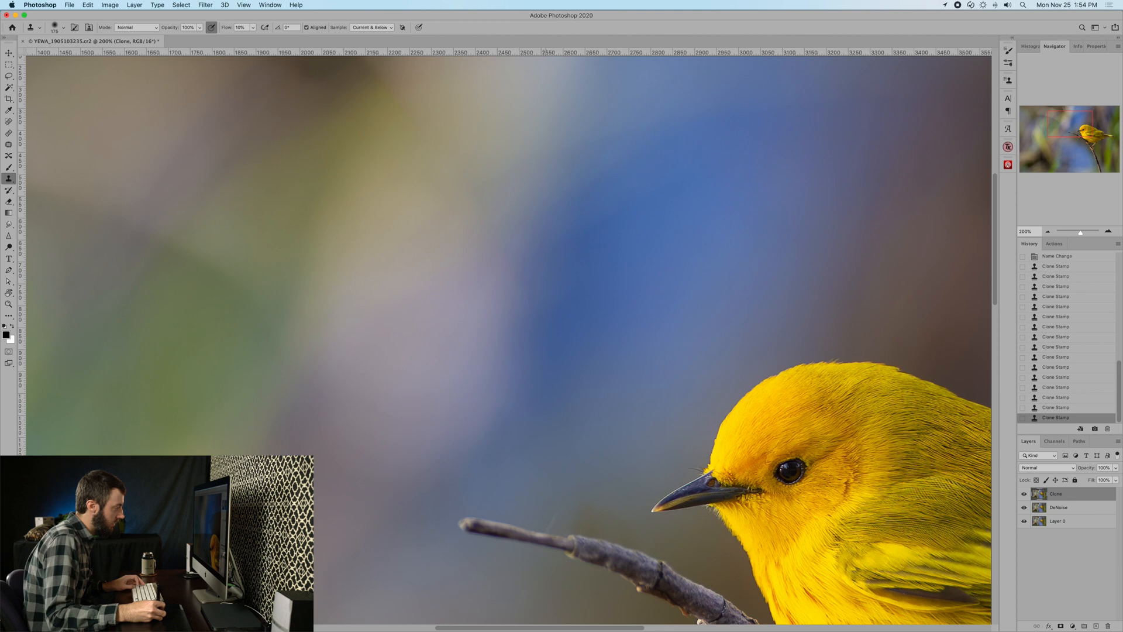
# Retouch the background between the perch tip and the bird's bill with smaller Clone Stamp brushes at 10% flow
pyautogui.press('[')
pyautogui.press('[')
pyautogui.press('[')
pyautogui.press('[')
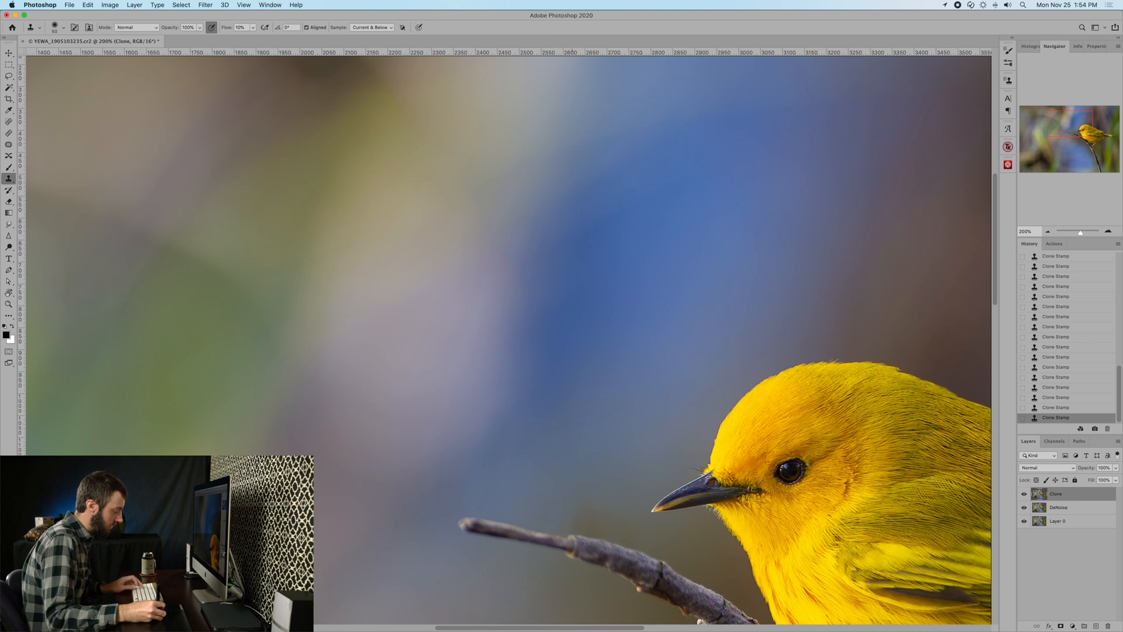
pyautogui.press(']')
pyautogui.press(']')
pyautogui.press(']')
pyautogui.press(']')
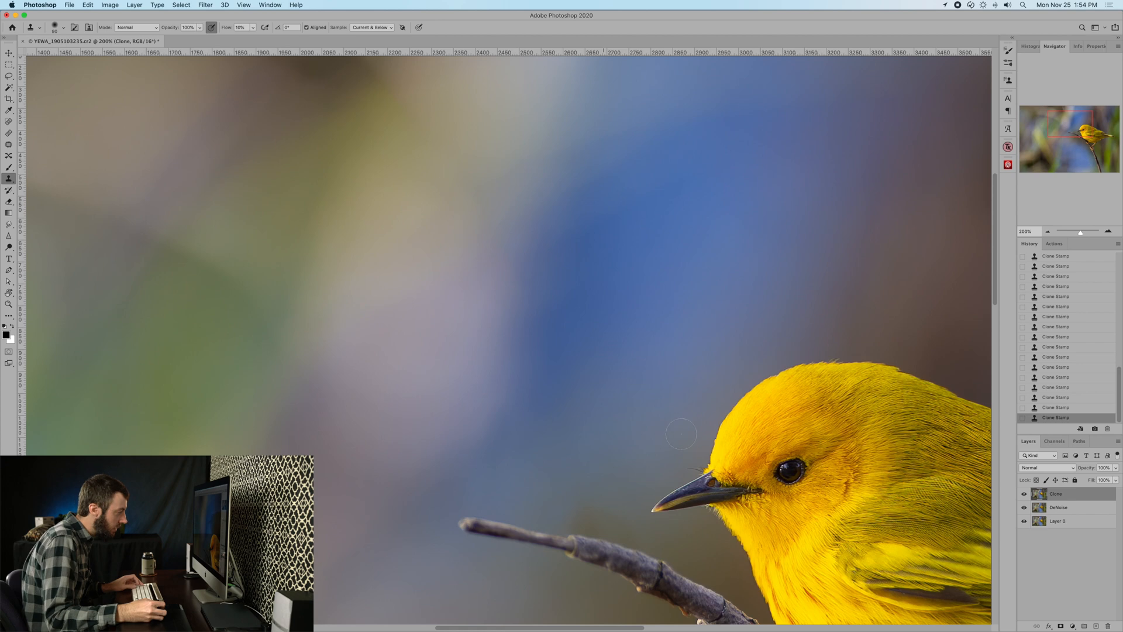
pyautogui.moveTo(583, 505); pyautogui.dragTo(597, 444)
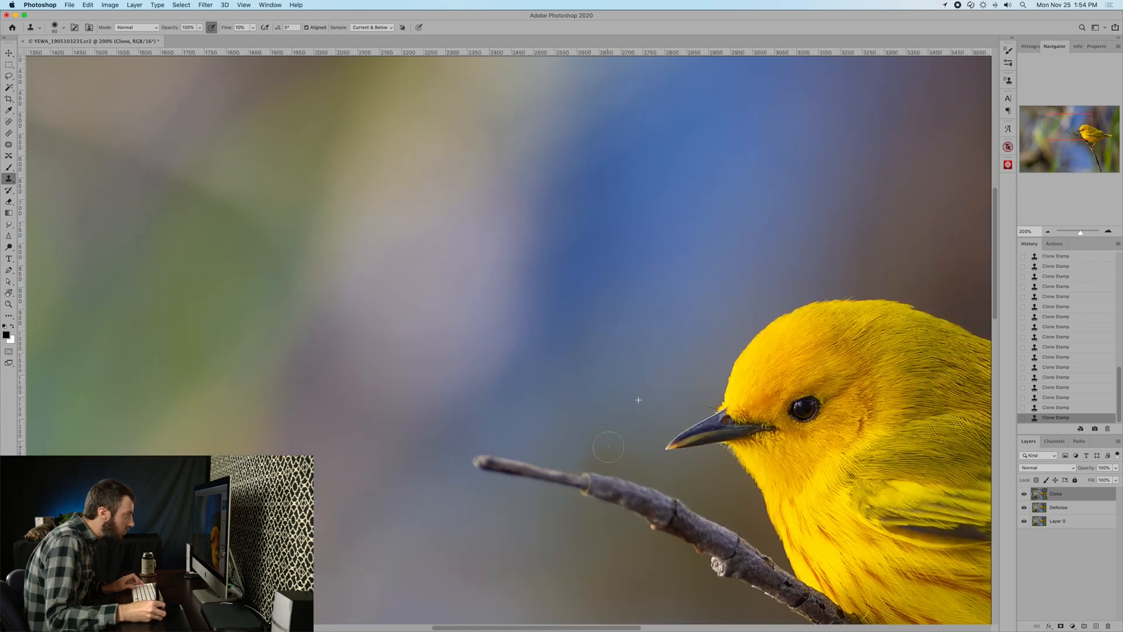
# Compare the whole photo with and without the Clone layer to check the twig removal and background retouching
pyautogui.press('super+0')
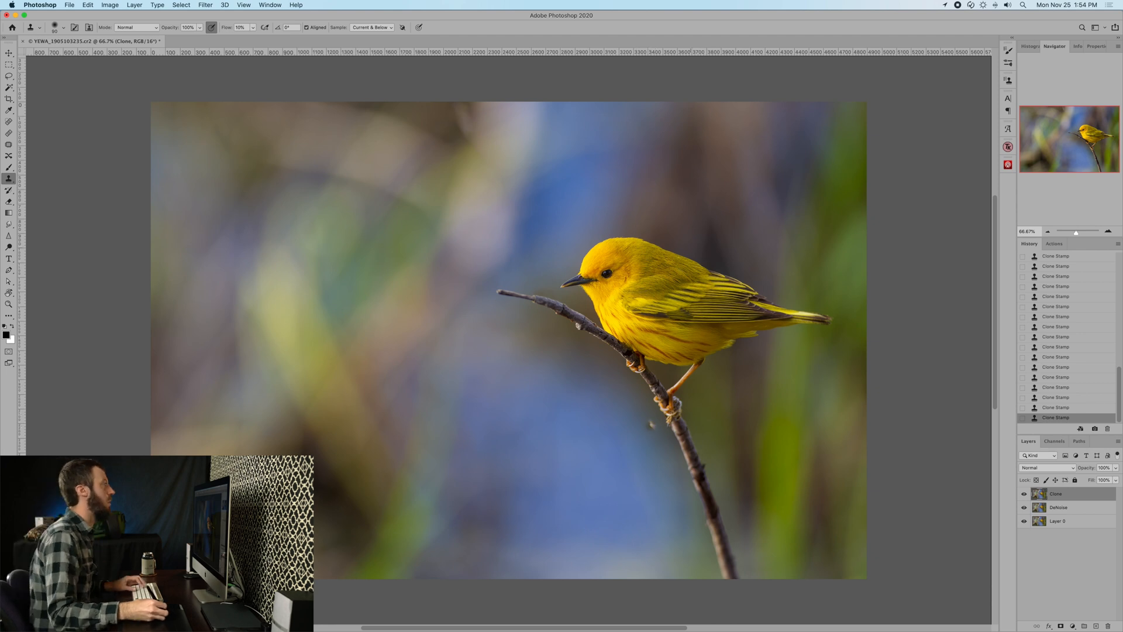
pyautogui.moveTo(744, 141); pyautogui.dragTo(742, 158)
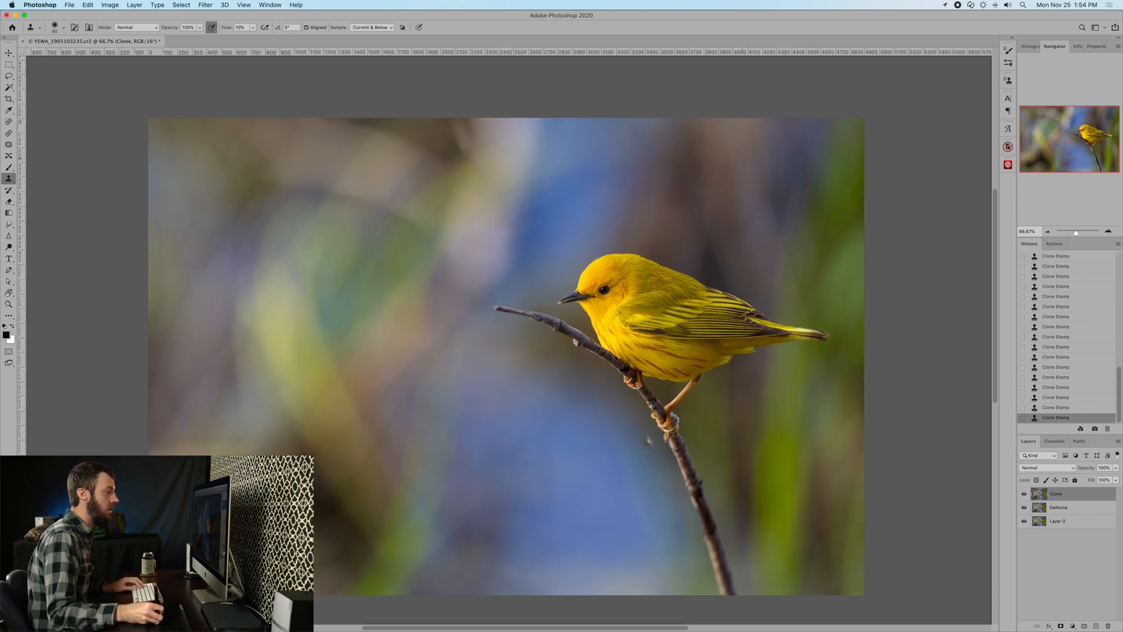
pyautogui.click(1024, 493)
pyautogui.click(1023, 494)
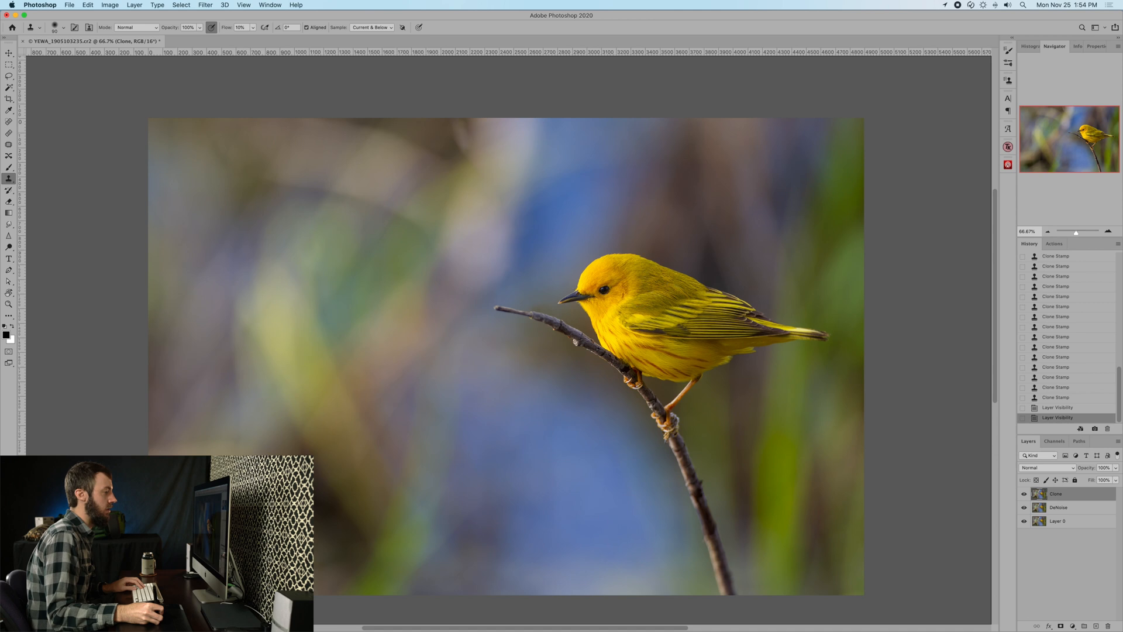
pyautogui.click(1024, 493)
pyautogui.click(1023, 494)
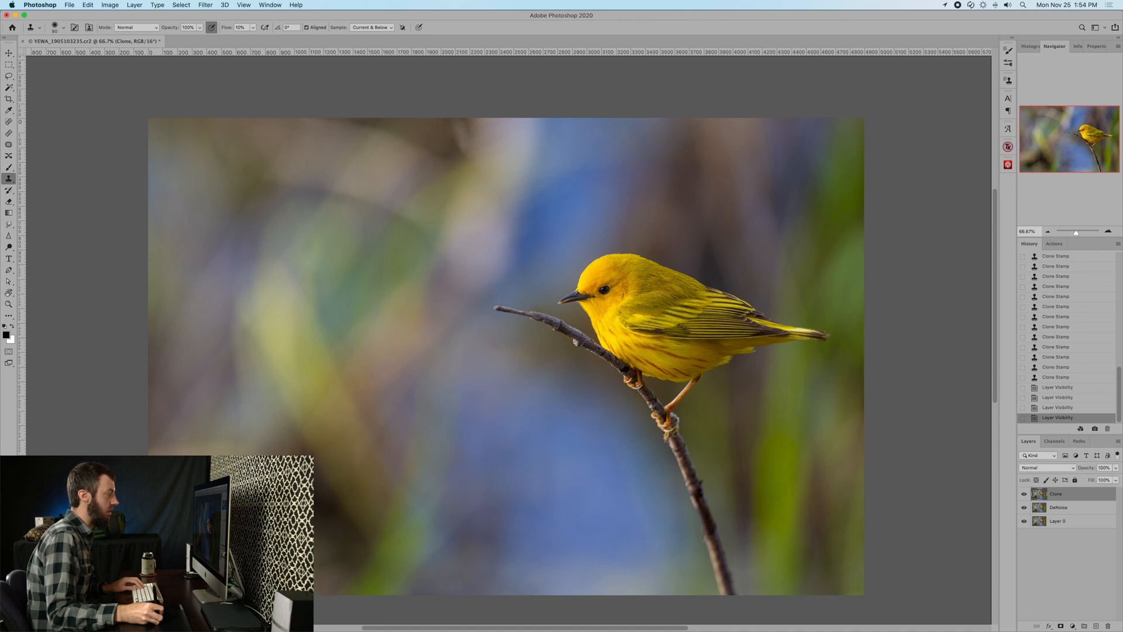
pyautogui.click(1023, 494)
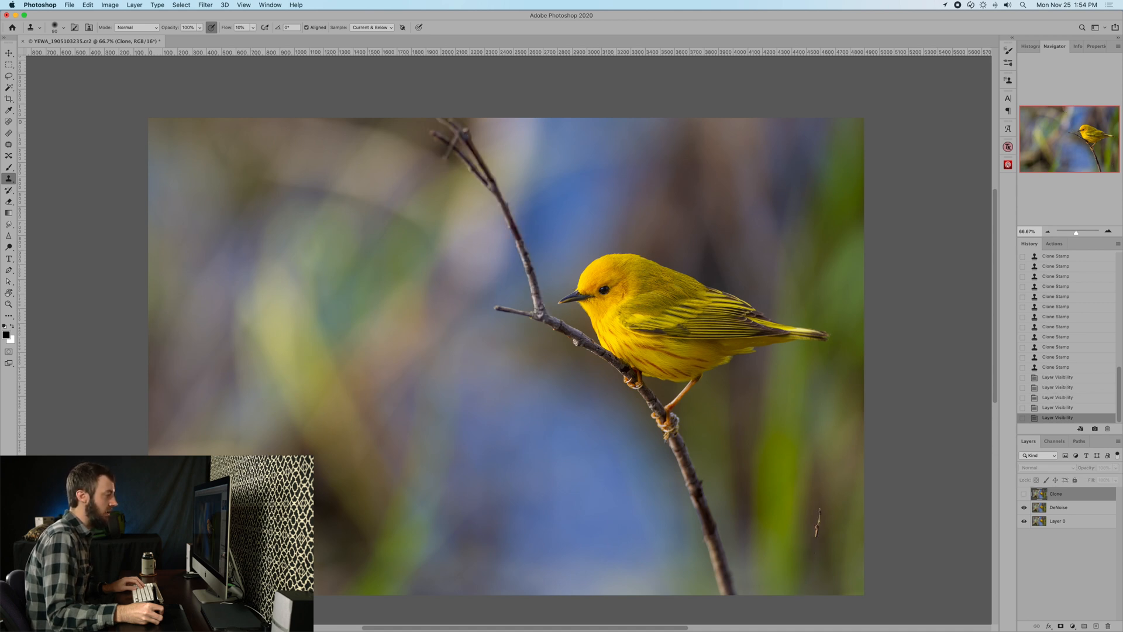
pyautogui.click(1023, 493)
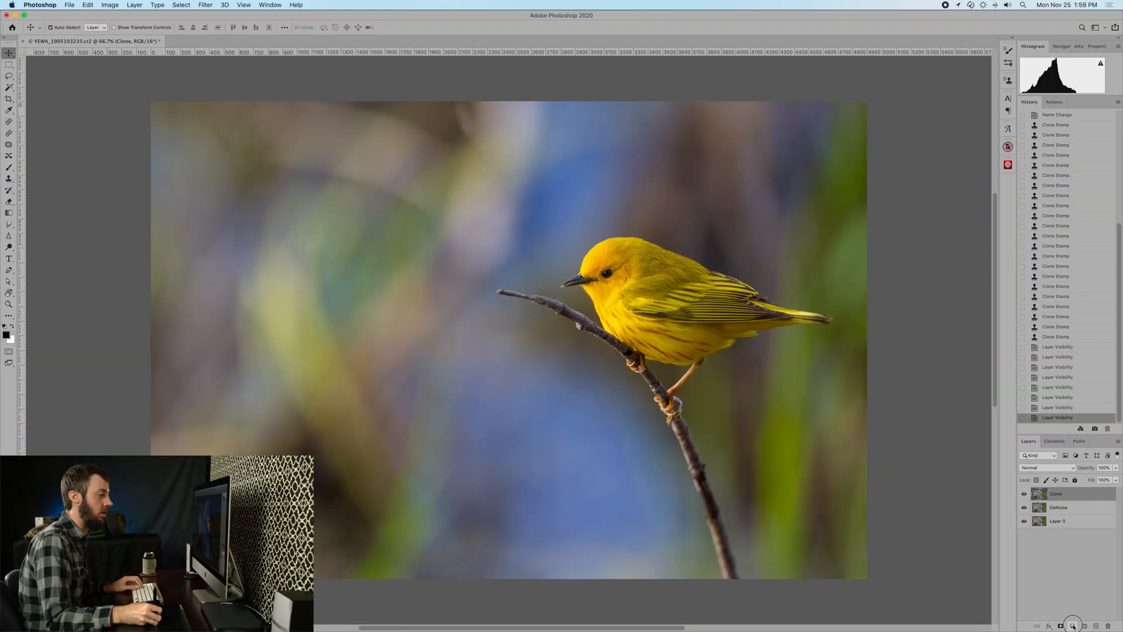
# Add a Curves adjustment layer that lifts input 129 to output 173, and invert its mask to black
pyautogui.click(1072, 625)
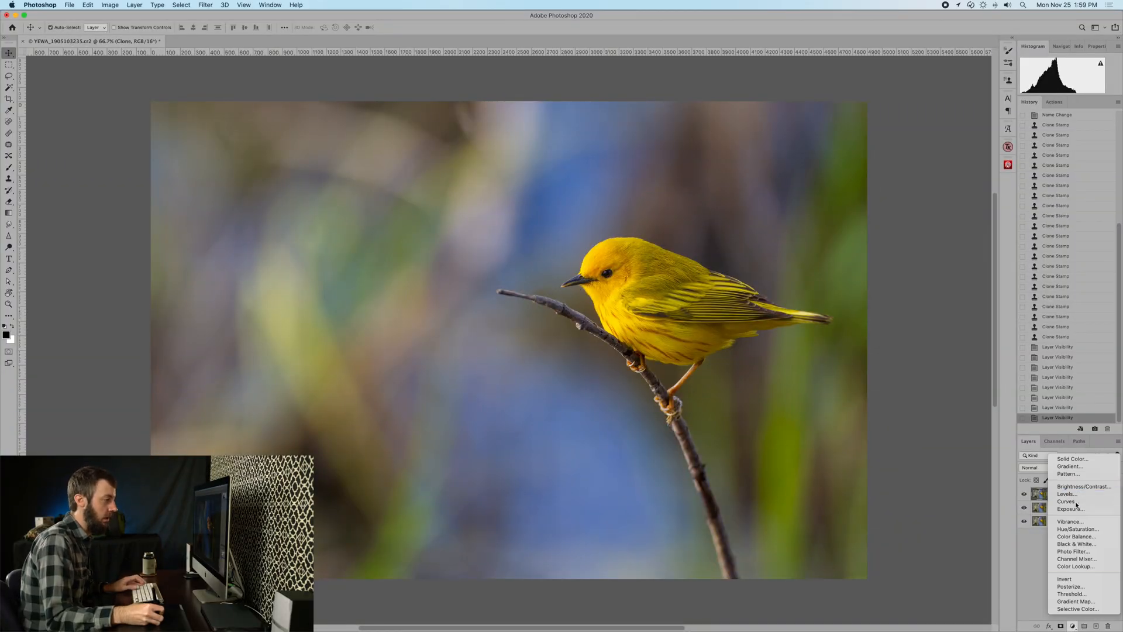
pyautogui.press('Escape')
pyautogui.moveTo(1074, 130); pyautogui.dragTo(1075, 119)
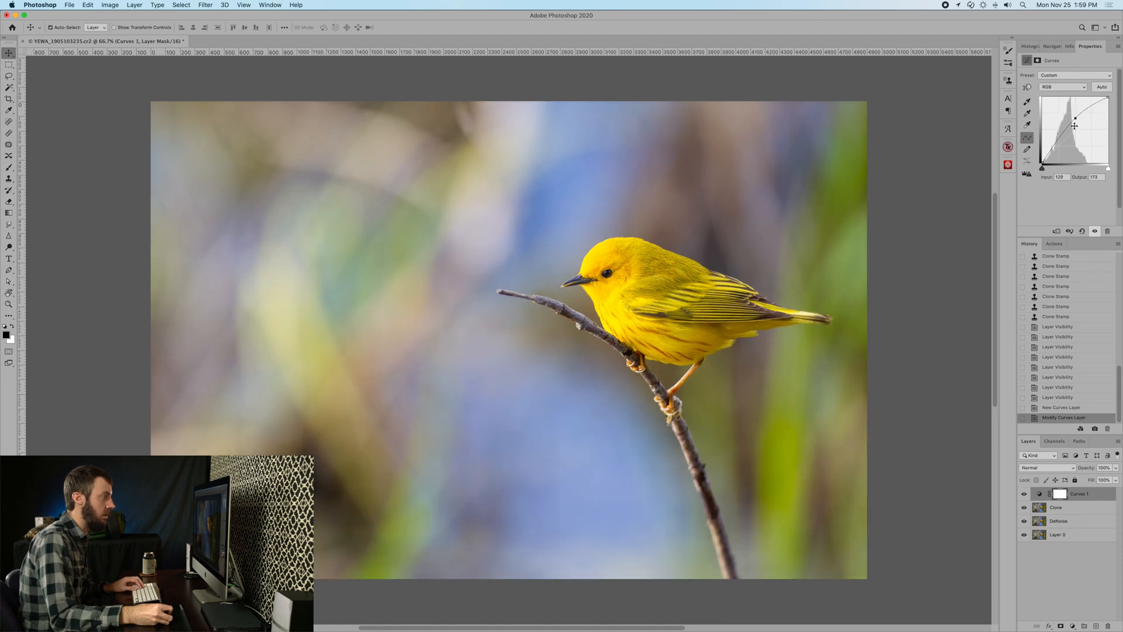
pyautogui.press('super+i')
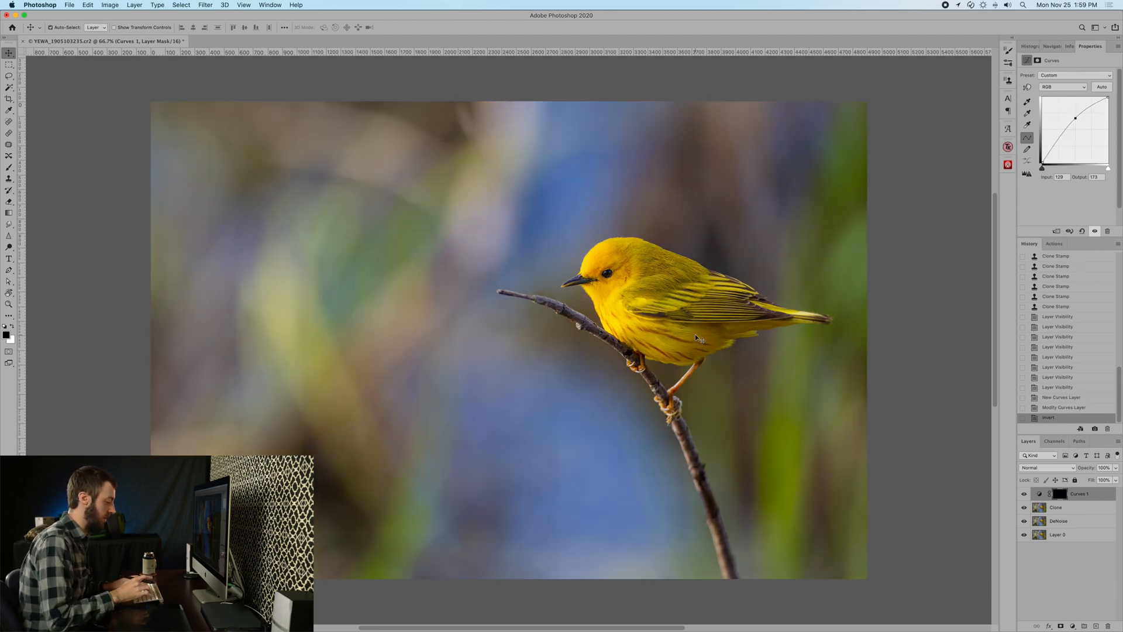
# Paint white on the brightening Curves mask with a small brush at 20% flow around the bird's iris and eyelid rim
pyautogui.press('super+1')
pyautogui.press('super+equal')
pyautogui.moveTo(743, 240); pyautogui.dragTo(608, 344)
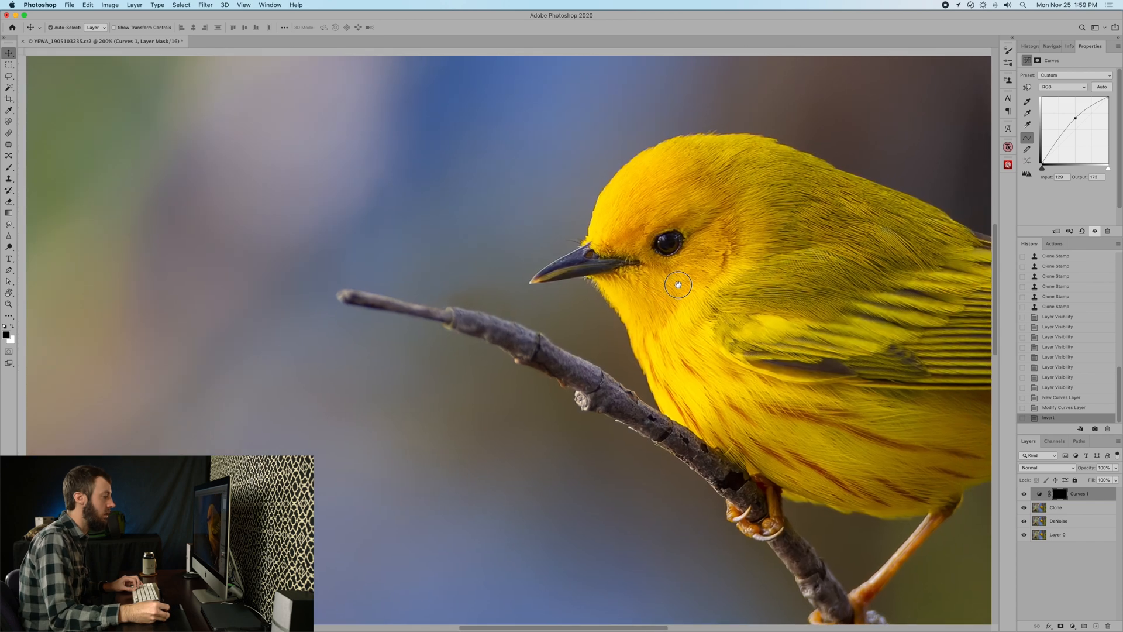
pyautogui.press('b')
pyautogui.moveTo(670, 274); pyautogui.dragTo(584, 316)
pyautogui.press('super+plus')
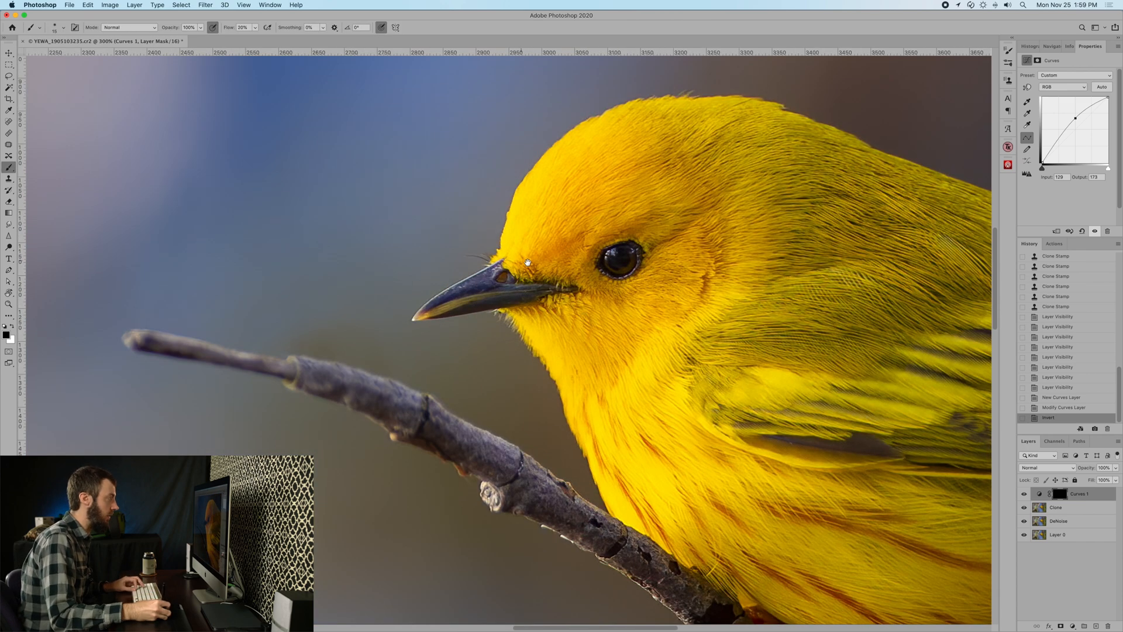
pyautogui.moveTo(572, 265); pyautogui.dragTo(563, 284)
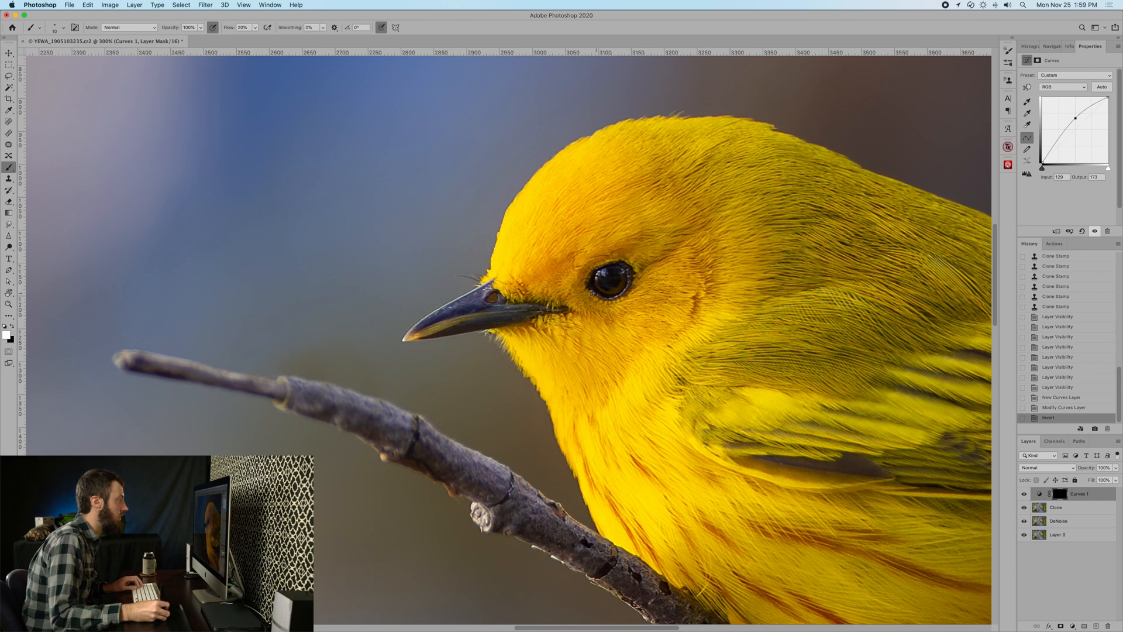
pyautogui.click(592, 292)
pyautogui.click(610, 299)
pyautogui.click(624, 289)
pyautogui.click(627, 286)
pyautogui.click(626, 286)
pyautogui.click(629, 277)
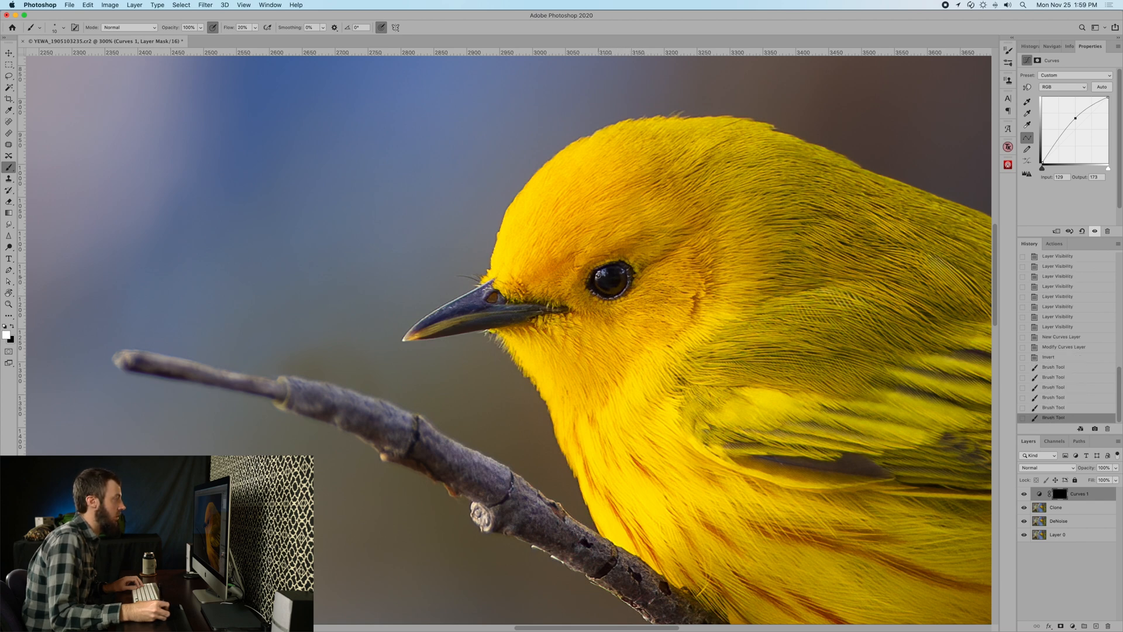
pyautogui.click(600, 274)
pyautogui.click(621, 269)
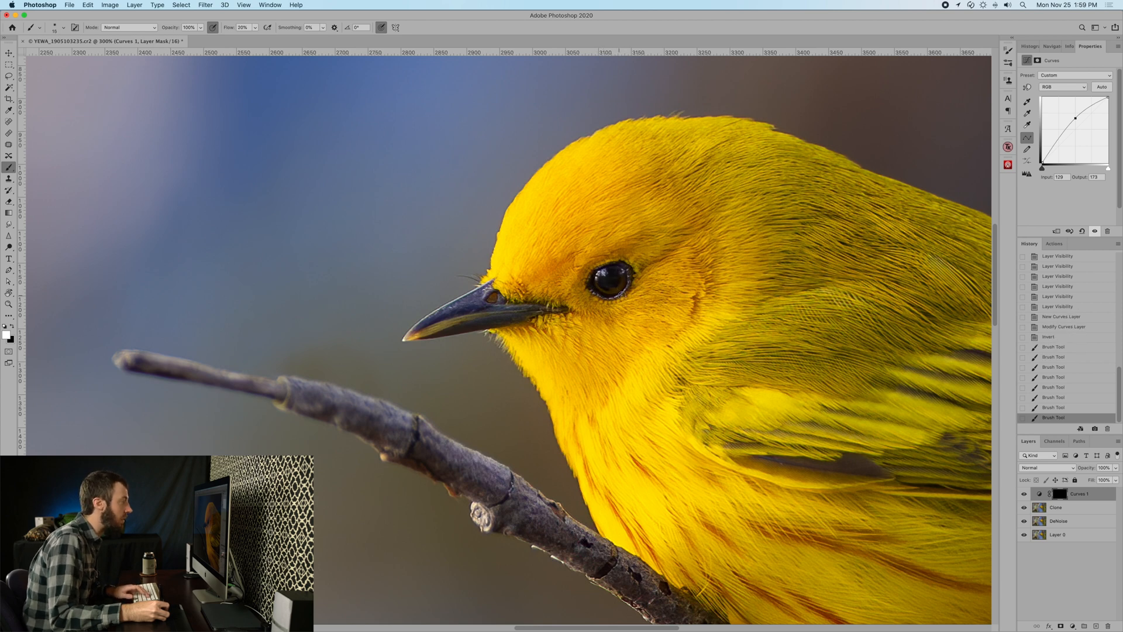
# Build up the brightening inside the iris and along the eye ring with more white dabs, enlarging the brush for the front edge
pyautogui.press('super+equal')
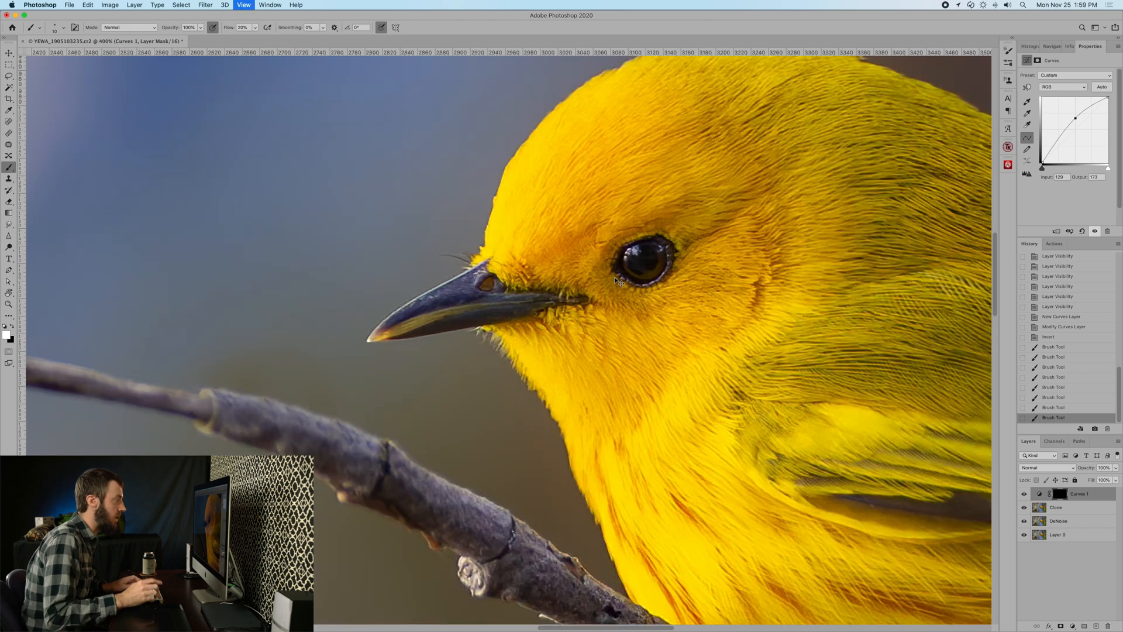
pyautogui.moveTo(509, 359); pyautogui.dragTo(429, 393)
pyautogui.press('super+r')
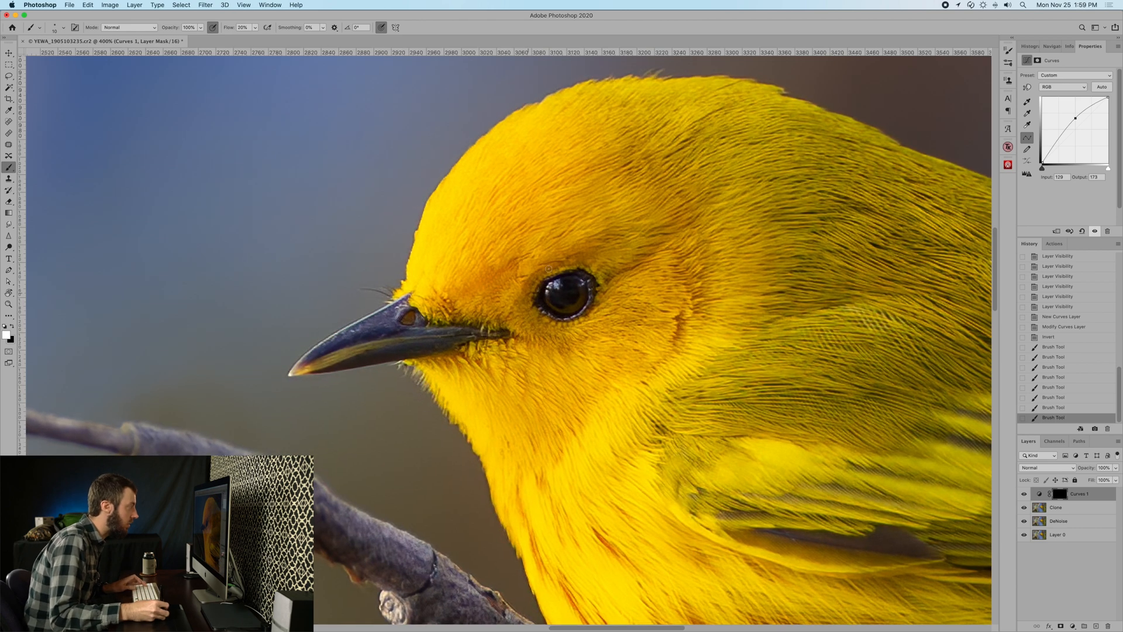
pyautogui.click(576, 309)
pyautogui.click(578, 306)
pyautogui.click(585, 290)
pyautogui.click(568, 309)
pyautogui.click(568, 309)
pyautogui.click(550, 301)
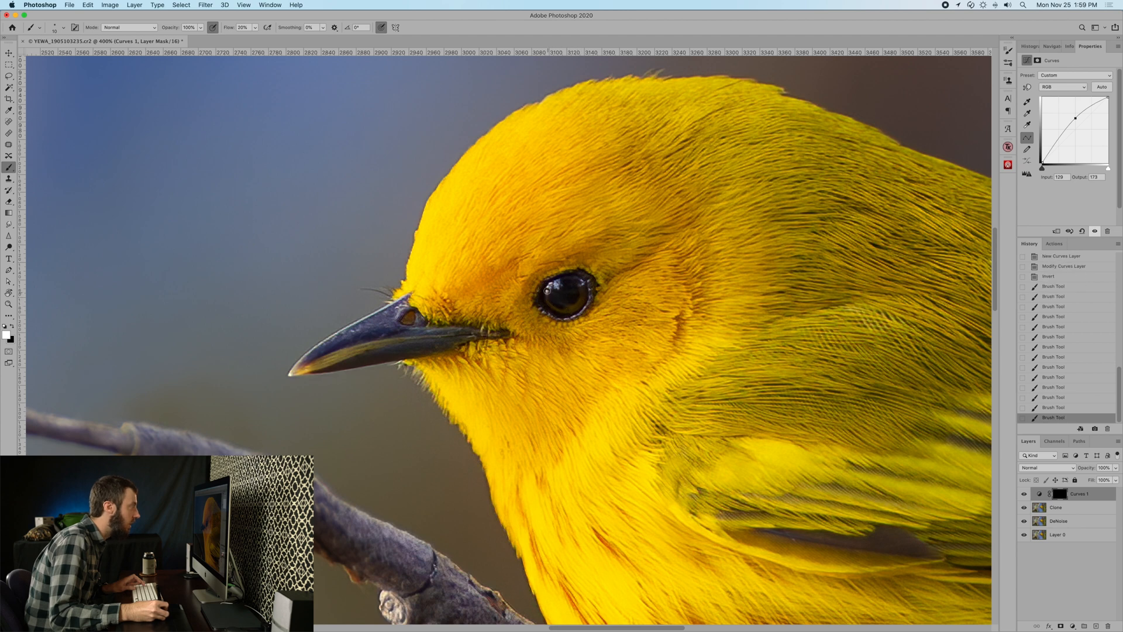
pyautogui.click(567, 279)
pyautogui.click(543, 284)
pyautogui.press(']')
pyautogui.press(']')
pyautogui.press(']')
pyautogui.click(544, 294)
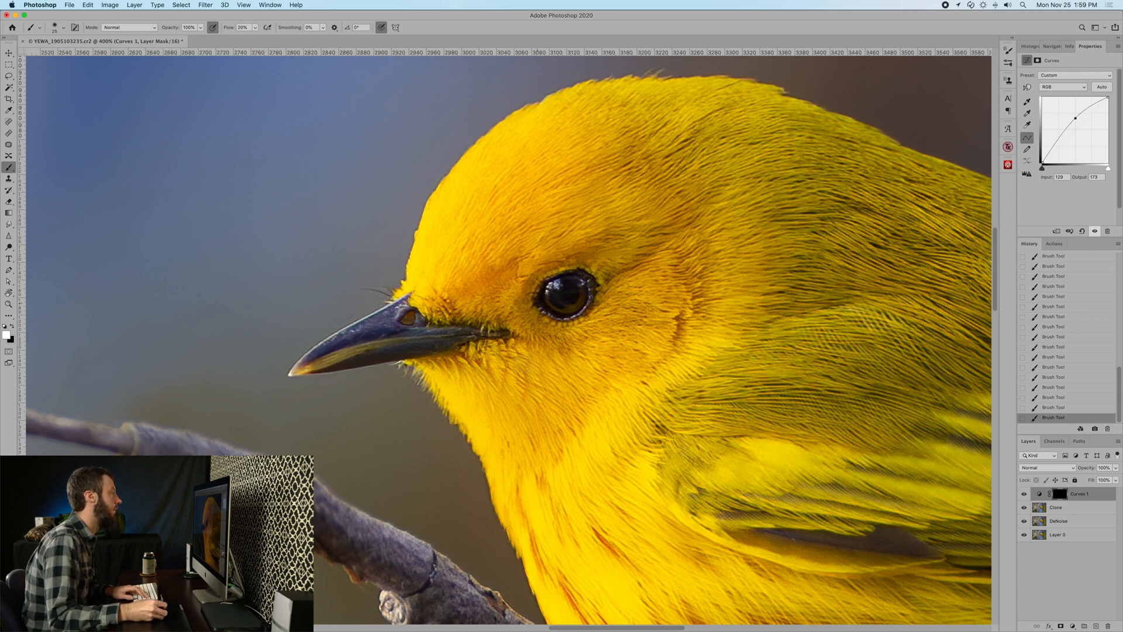
# Brighten the bill with a smaller brush and the light wing feathers by painting white on the Curves mask
pyautogui.press('[')
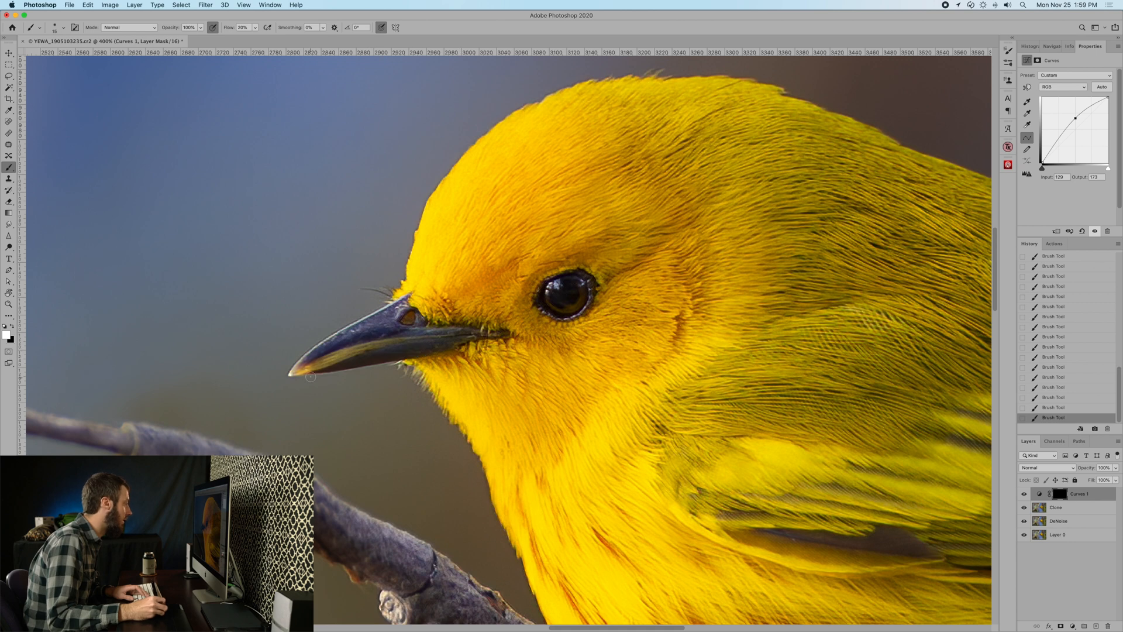
pyautogui.moveTo(470, 349); pyautogui.dragTo(352, 295)
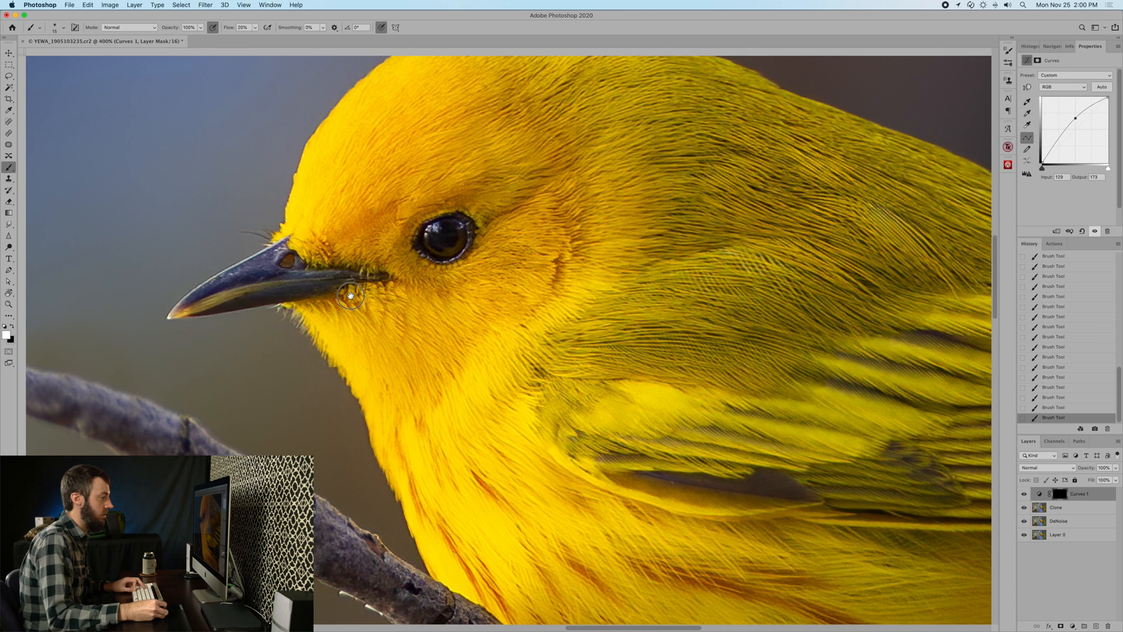
pyautogui.hotkey('ctrl', 'r')
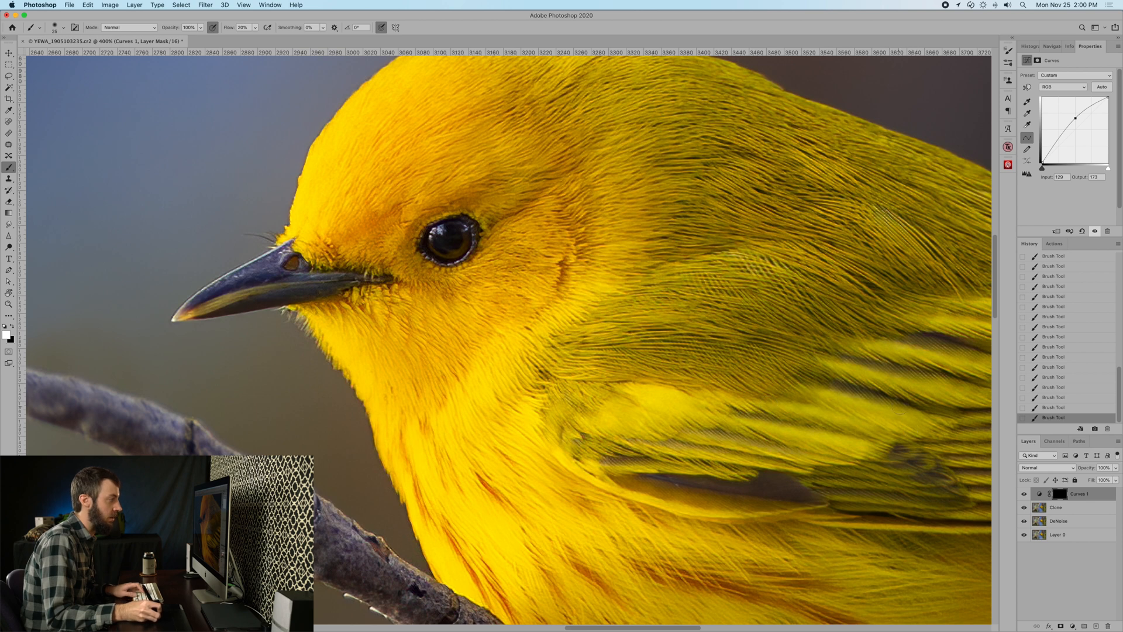
pyautogui.moveTo(863, 421); pyautogui.dragTo(693, 413)
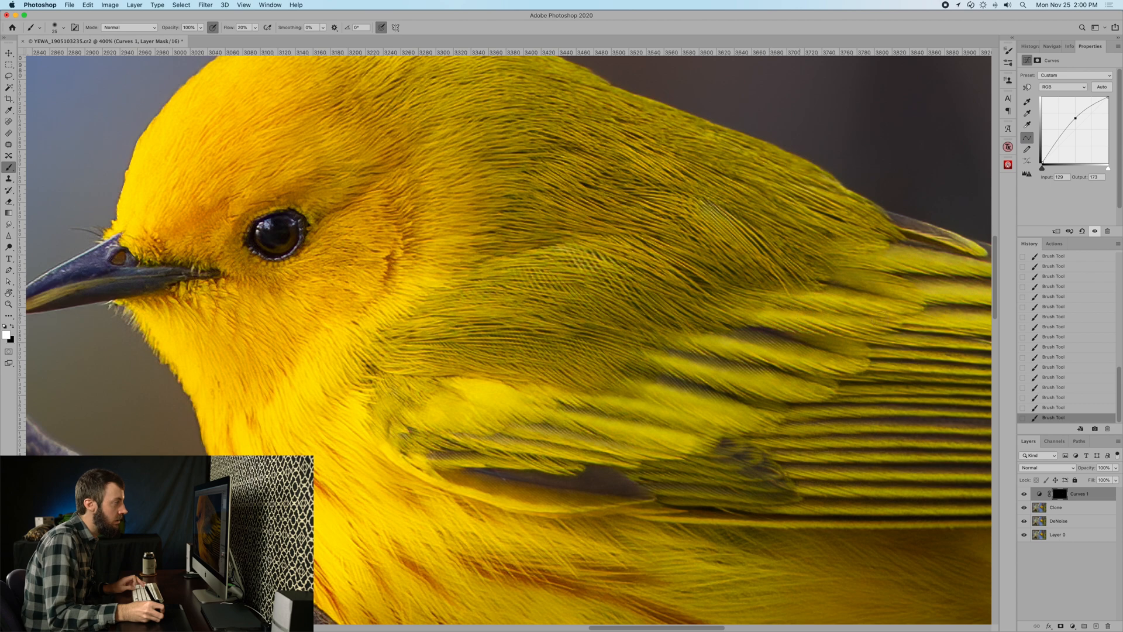
pyautogui.moveTo(869, 333); pyautogui.dragTo(647, 301)
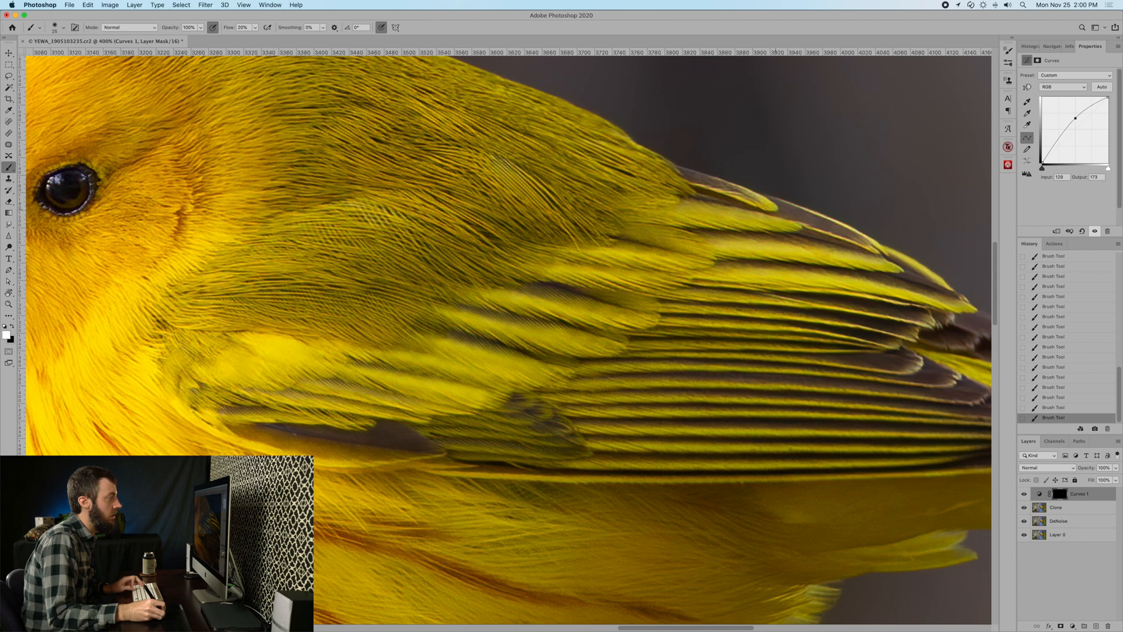
# Compare the whole photo with and without the brightening Curves 1 layer
pyautogui.press('super+0')
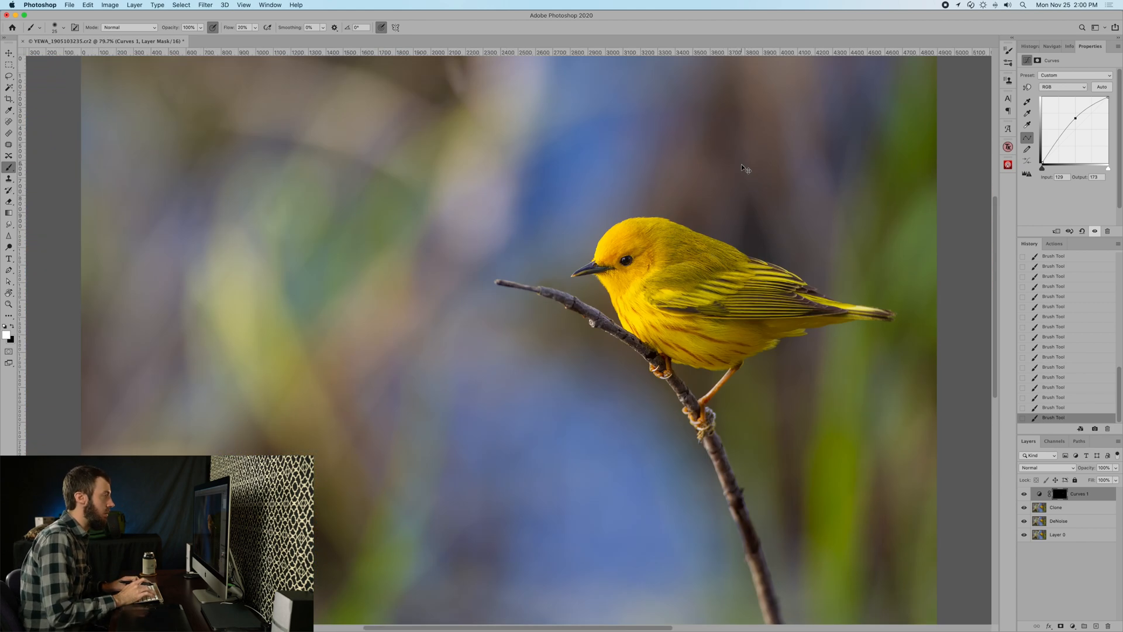
pyautogui.click(1025, 494)
pyautogui.click(1024, 495)
pyautogui.click(1025, 495)
pyautogui.click(1025, 495)
pyautogui.click(1024, 495)
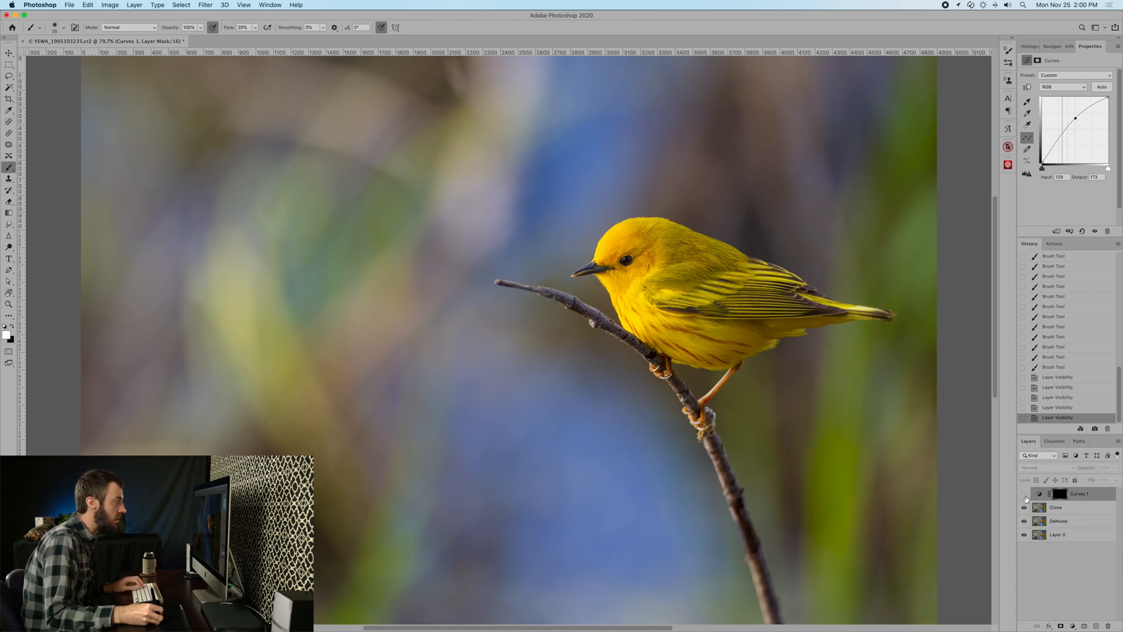
pyautogui.click(1023, 496)
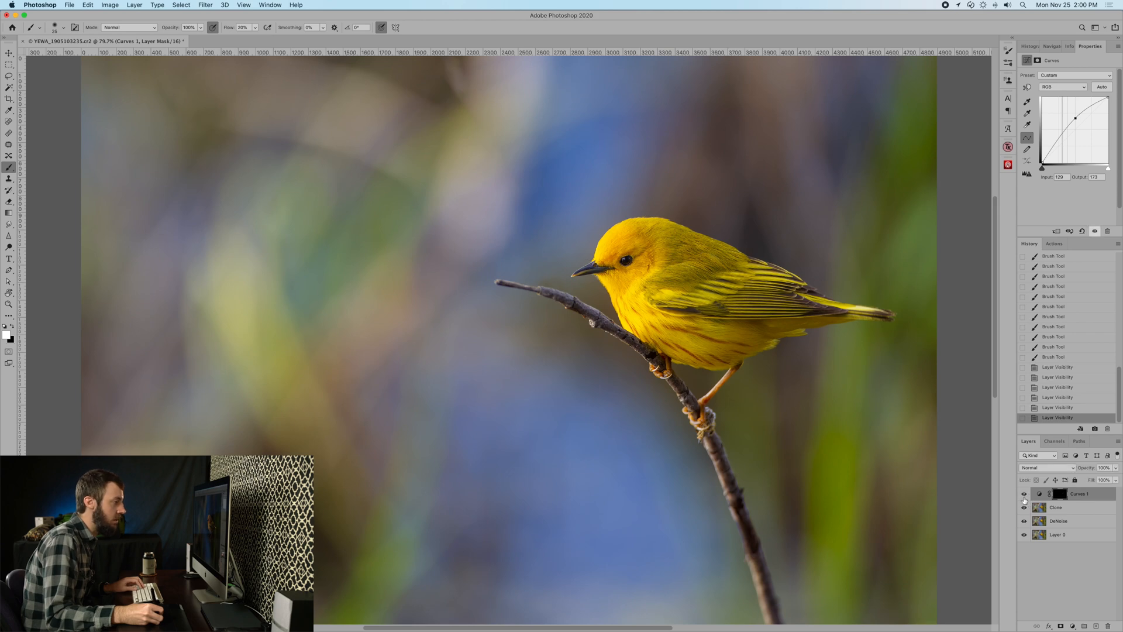
pyautogui.click(1023, 496)
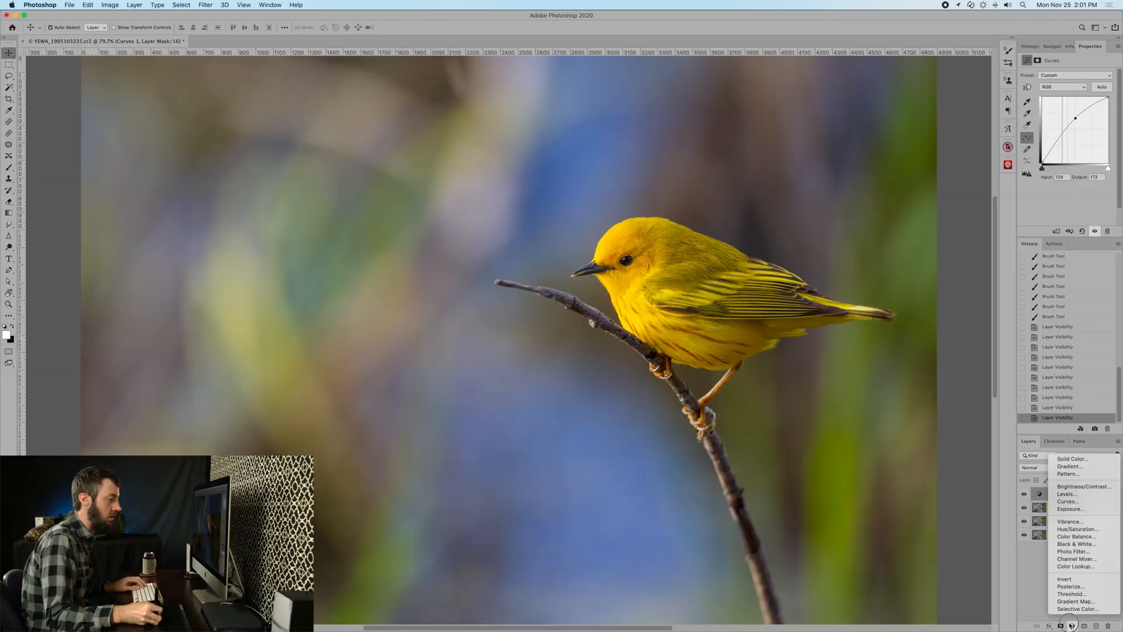
# Add a second Curves adjustment layer that lowers input 113 to output 70, and invert its mask to black
pyautogui.click(1066, 501)
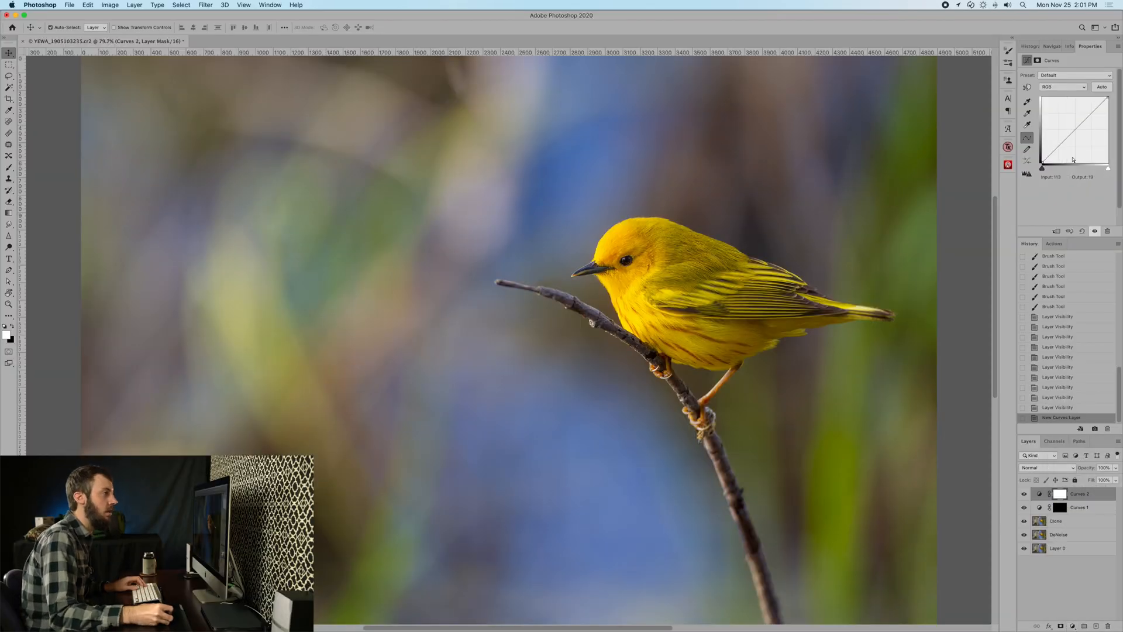
pyautogui.moveTo(1078, 128); pyautogui.dragTo(1078, 137)
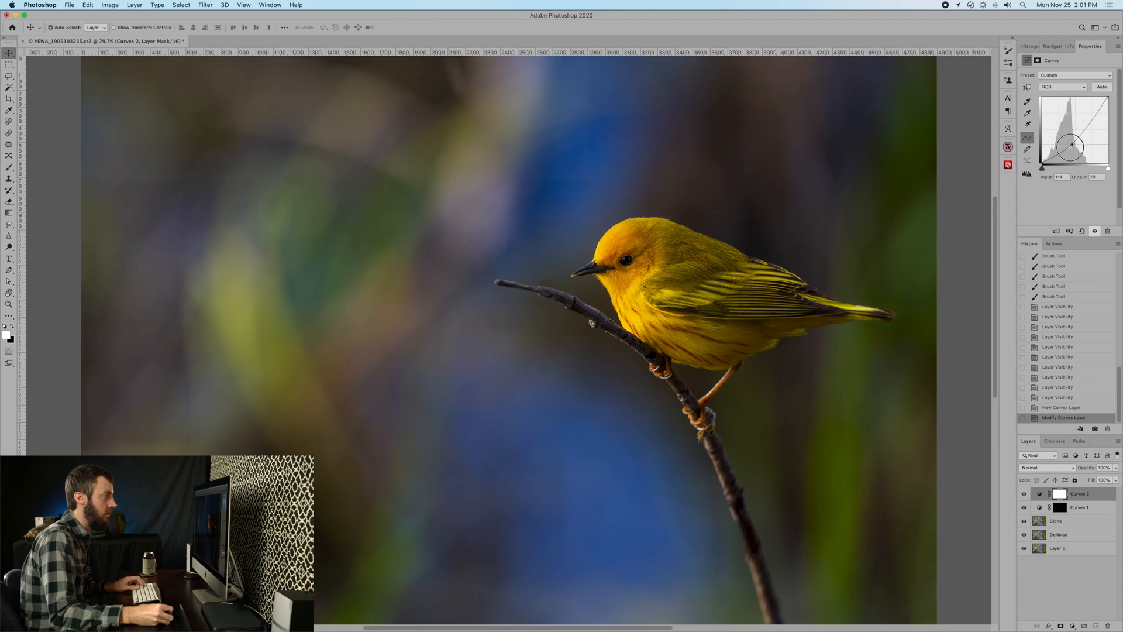
pyautogui.press('super+i')
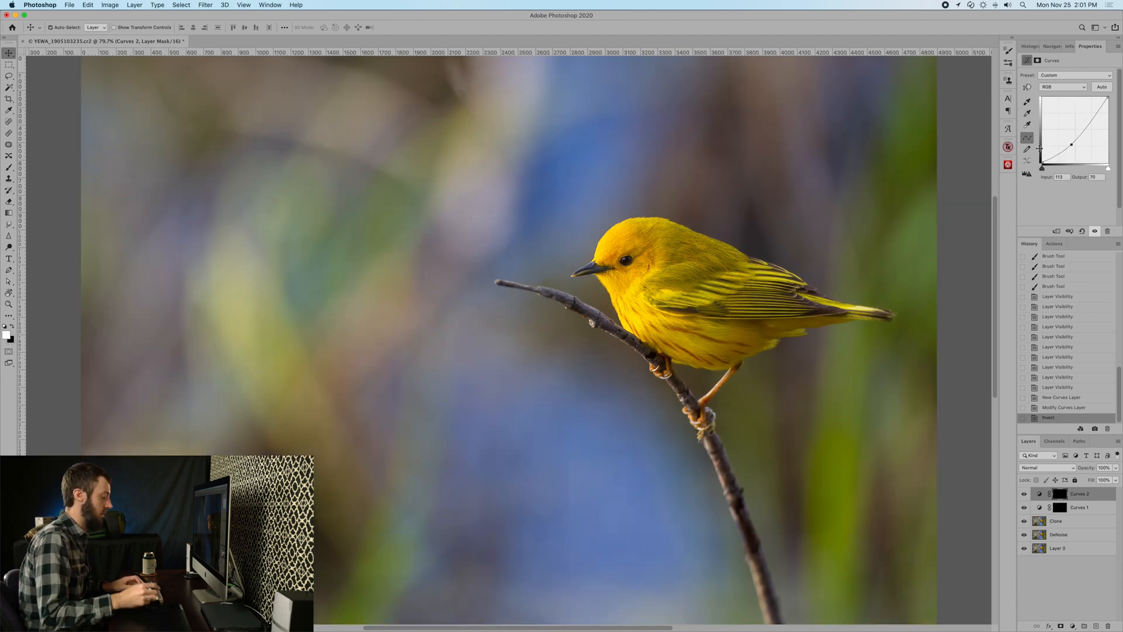
# Darken the pale cut stub on the underside of the branch by brushing white on the Curves 2 mask
pyautogui.press('super+0')
pyautogui.press('super+equal')
pyautogui.press('super+equal')
pyautogui.press('super+equal')
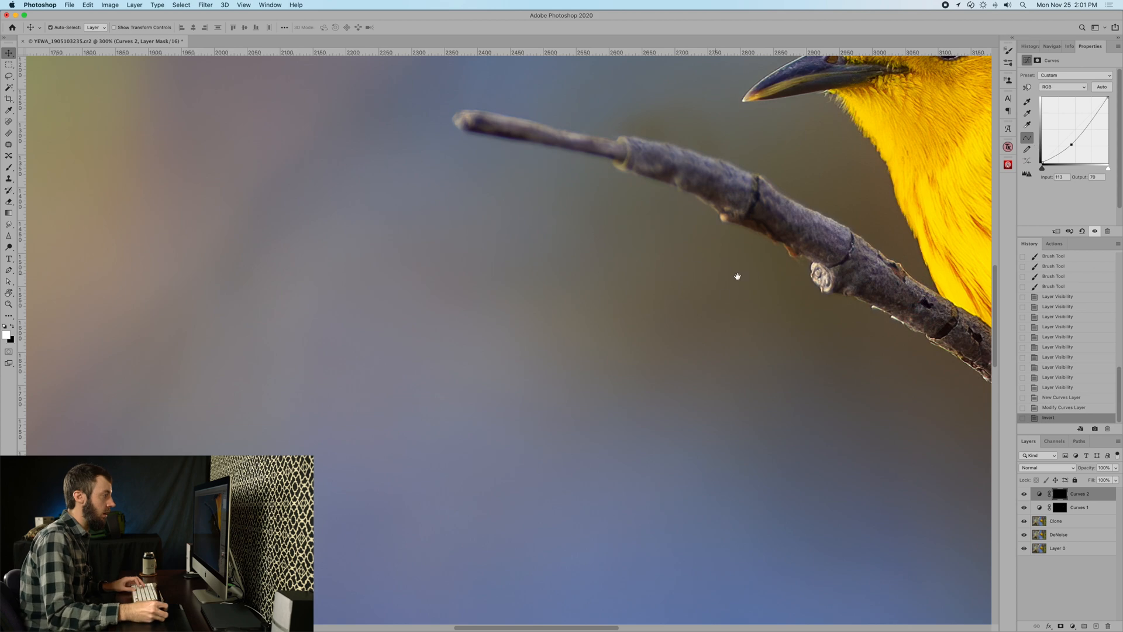
pyautogui.moveTo(737, 276); pyautogui.dragTo(511, 323)
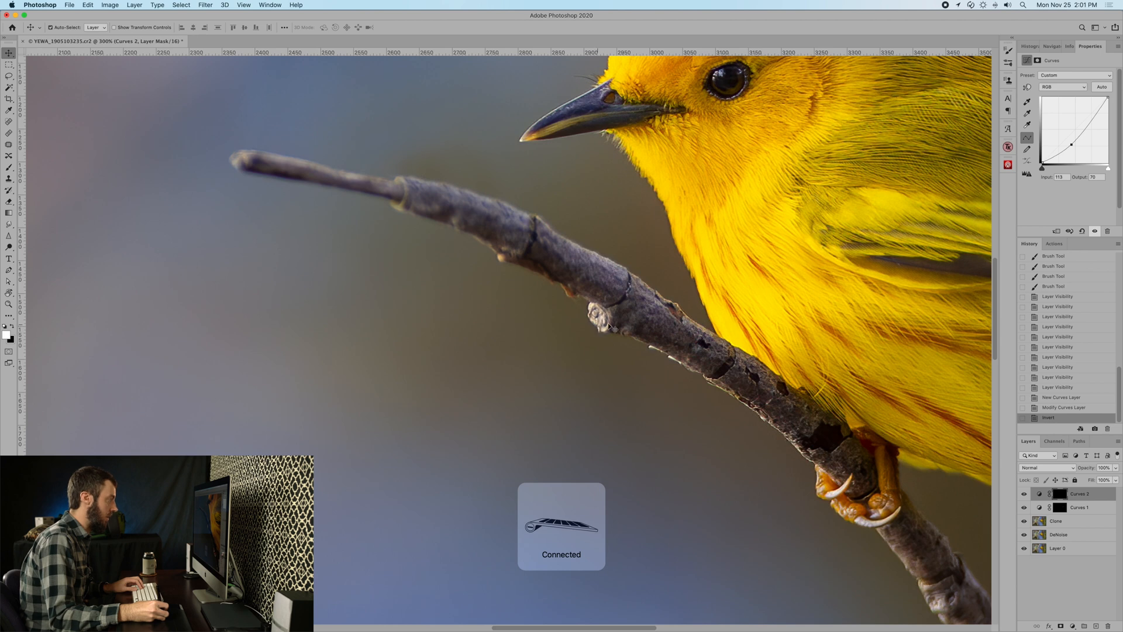
pyautogui.press('b')
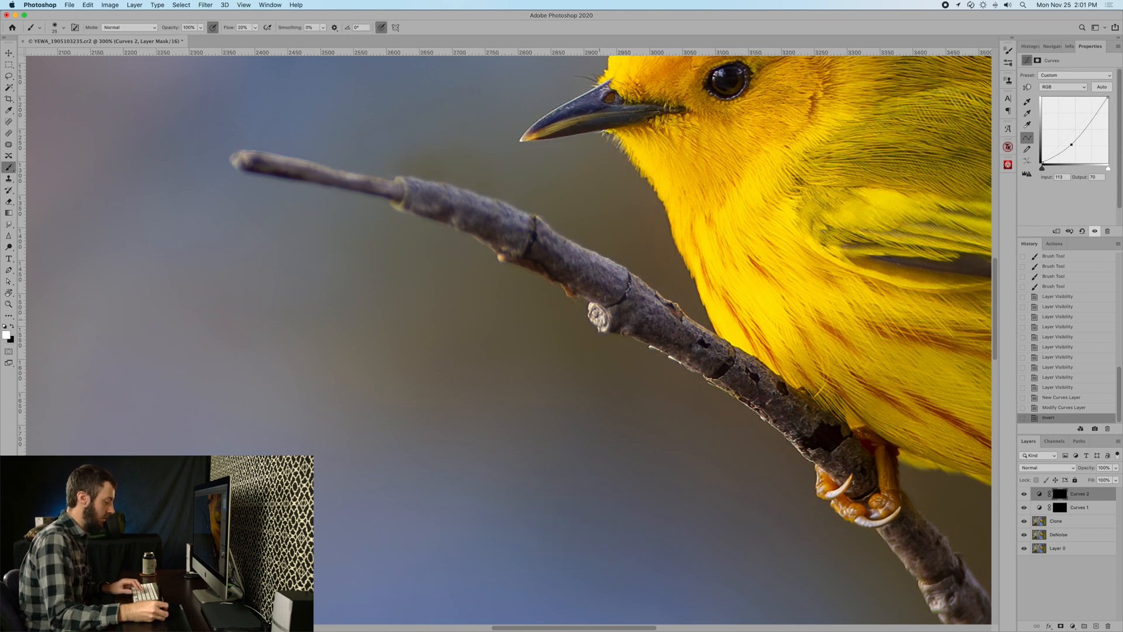
pyautogui.moveTo(595, 316); pyautogui.dragTo(605, 323)
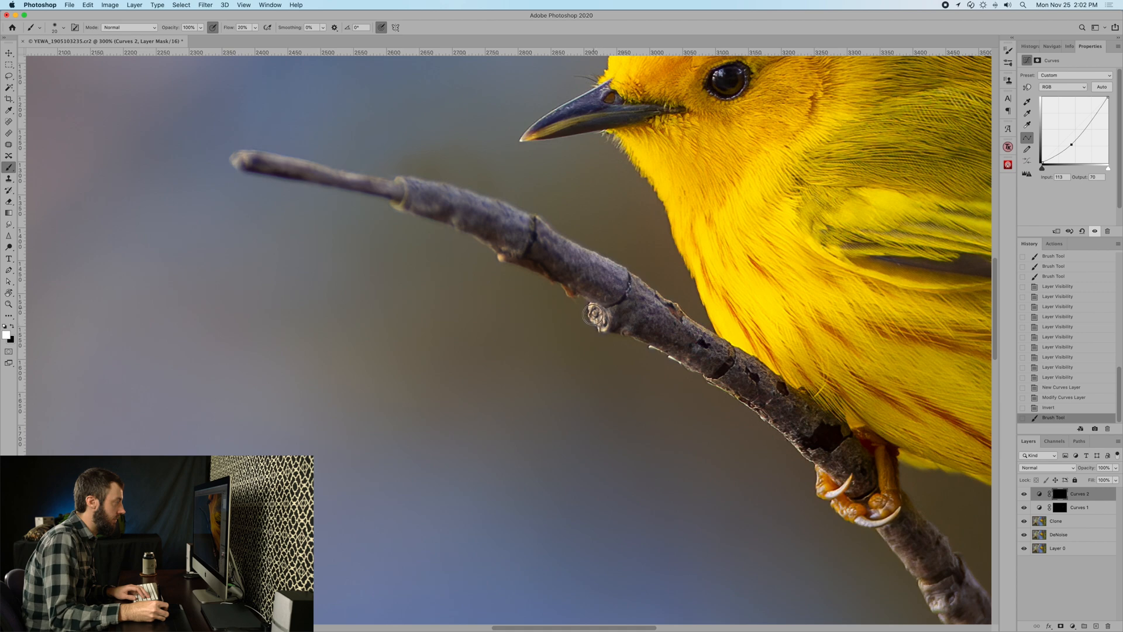
pyautogui.moveTo(600, 325); pyautogui.dragTo(589, 310)
# Remove the darkening that spilled below the branch stub by painting black on the mask with the red mask overlay displayed
pyautogui.press('x')
pyautogui.press('\\')
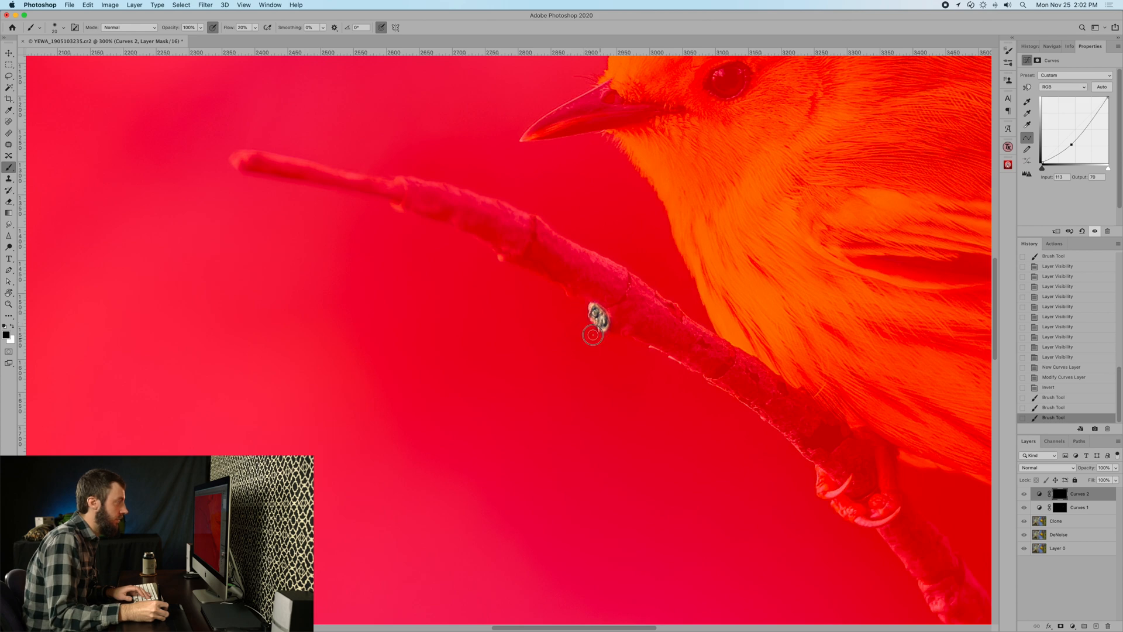
pyautogui.moveTo(587, 328)
pyautogui.mouseDown()
pyautogui.moveTo(607, 332)
pyautogui.moveTo(596, 332)
pyautogui.mouseUp()
pyautogui.press('\\')
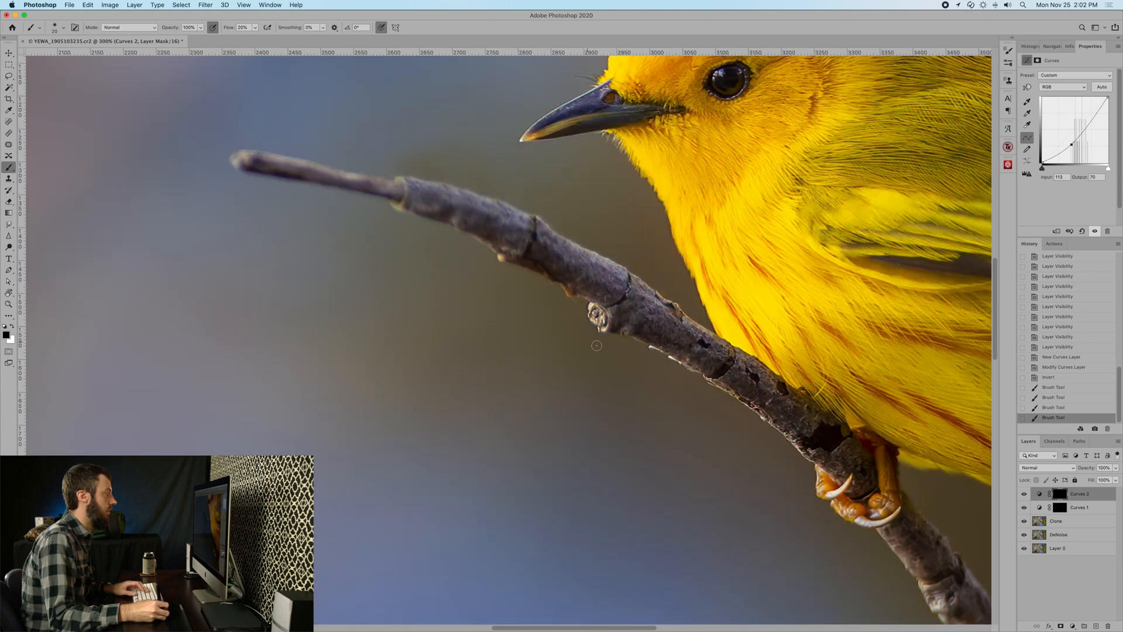
# Compare the branch stub and the whole photo with and without the Curves 2 layer
pyautogui.click(1024, 494)
pyautogui.click(1024, 494)
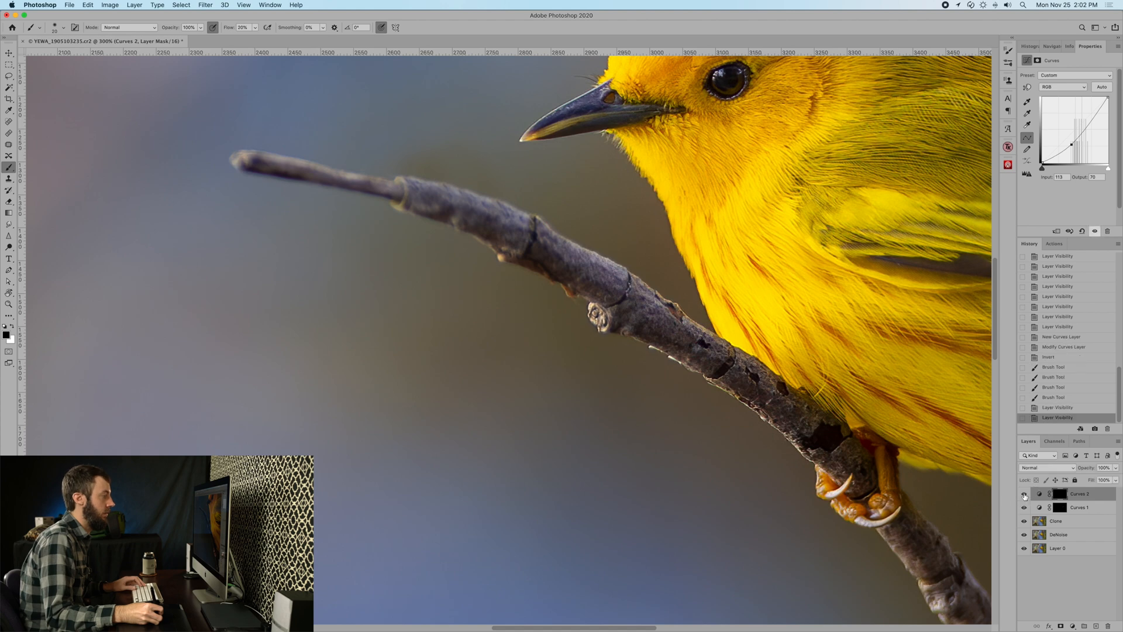
pyautogui.press('super+0')
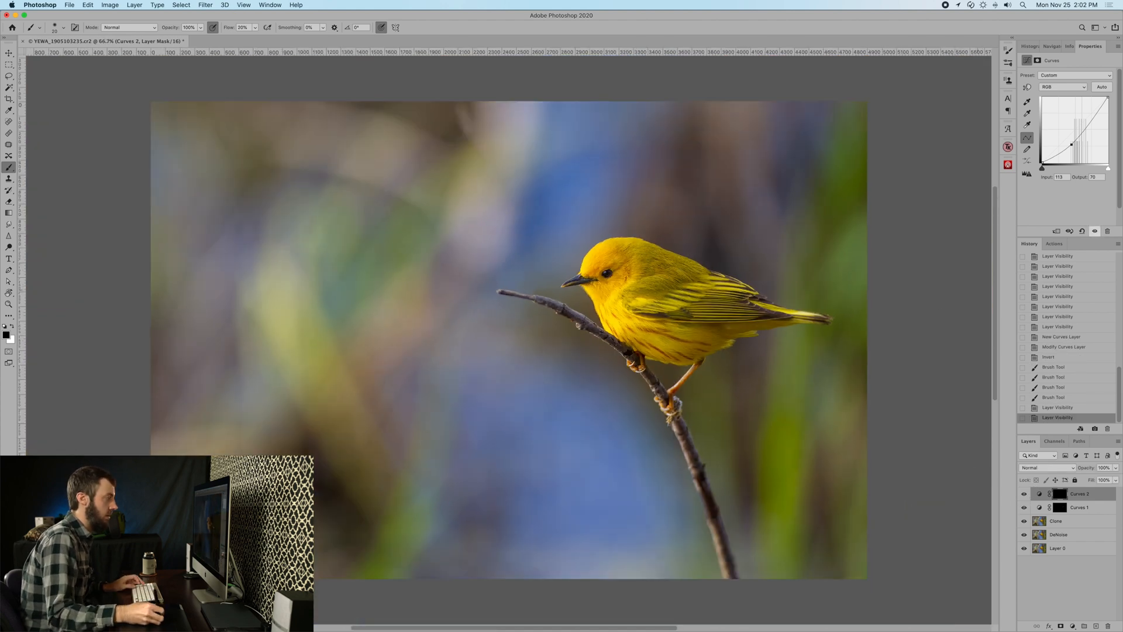
pyautogui.click(1024, 494)
pyautogui.click(1024, 494)
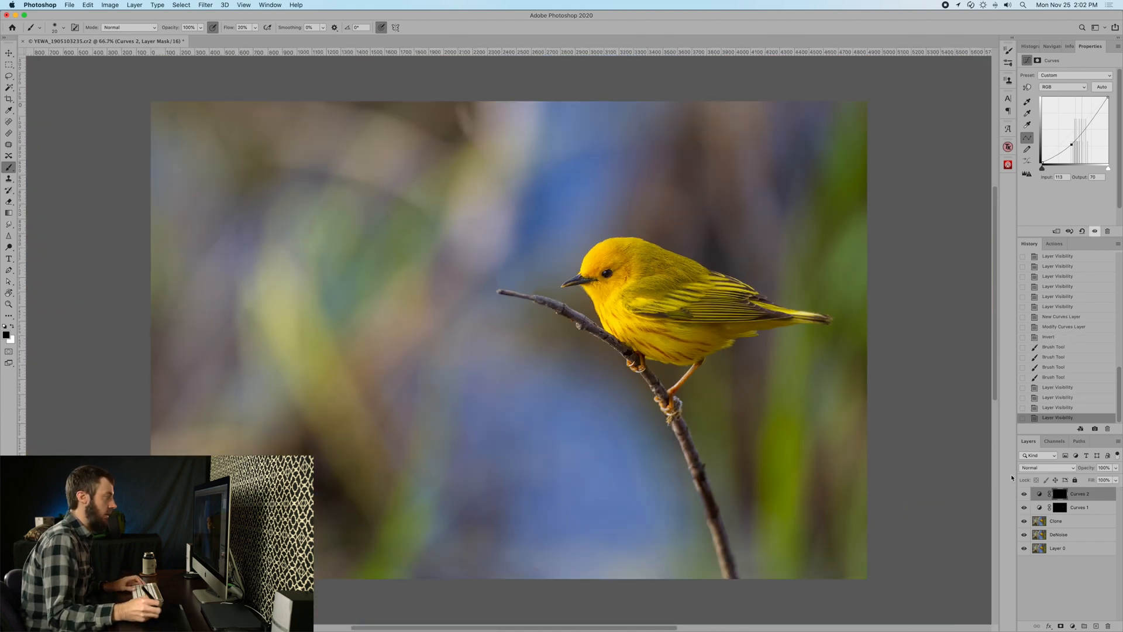
# Darken the gaps between the yellow feathers on the upper wing by painting white on the Curves 2 mask
pyautogui.press('super+1')
pyautogui.moveTo(670, 353); pyautogui.dragTo(518, 357)
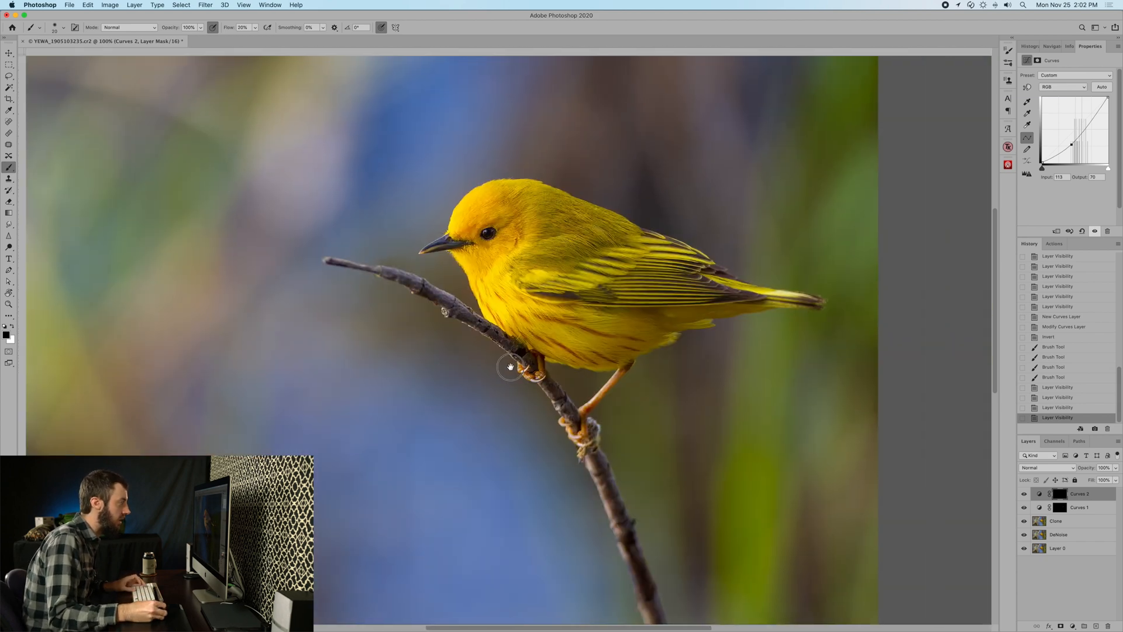
pyautogui.press('super+equal')
pyautogui.moveTo(594, 332); pyautogui.dragTo(580, 414)
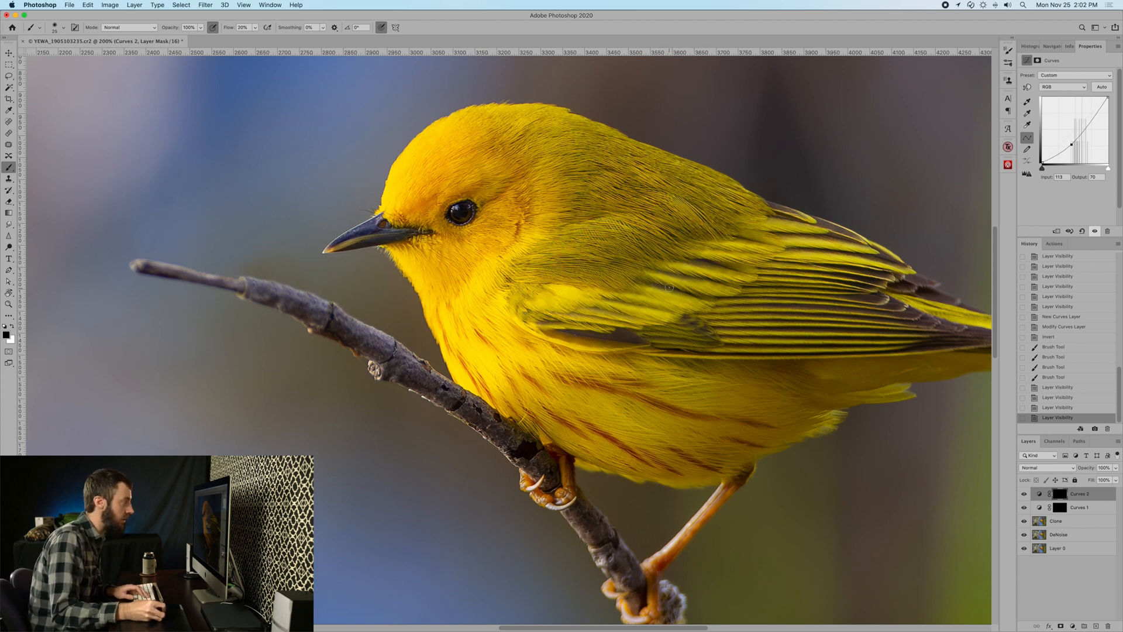
pyautogui.moveTo(649, 286)
pyautogui.mouseDown()
pyautogui.moveTo(693, 291)
pyautogui.moveTo(696, 280)
pyautogui.mouseUp()
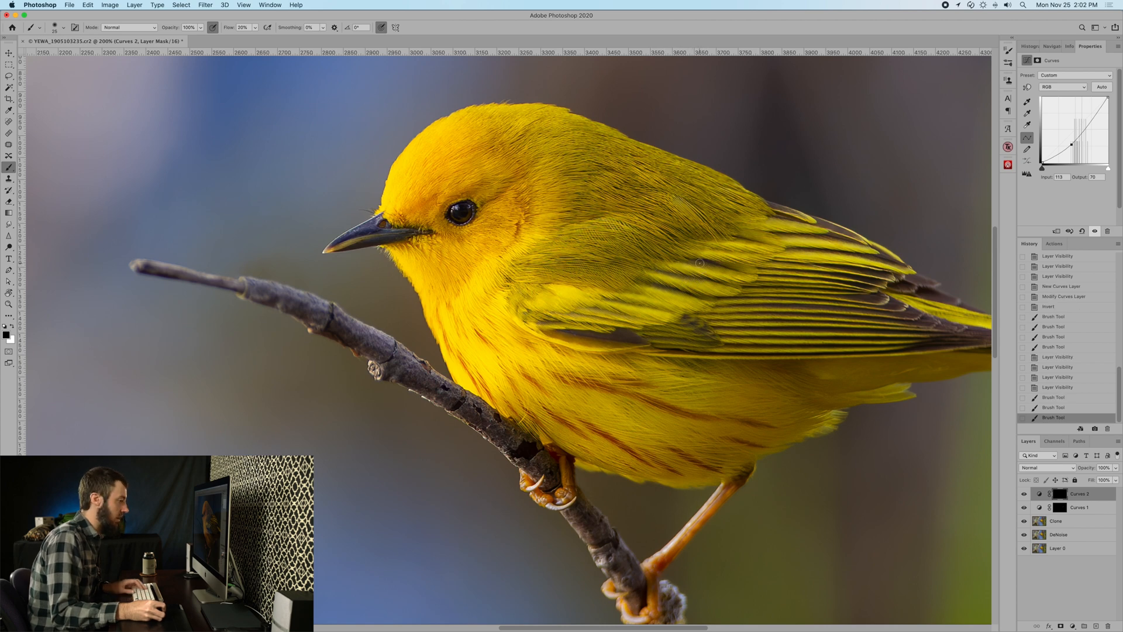
pyautogui.press('x')
pyautogui.moveTo(646, 284)
pyautogui.mouseDown()
pyautogui.moveTo(701, 295)
pyautogui.moveTo(665, 270)
pyautogui.moveTo(688, 280)
pyautogui.moveTo(700, 262)
pyautogui.moveTo(733, 267)
pyautogui.mouseUp()
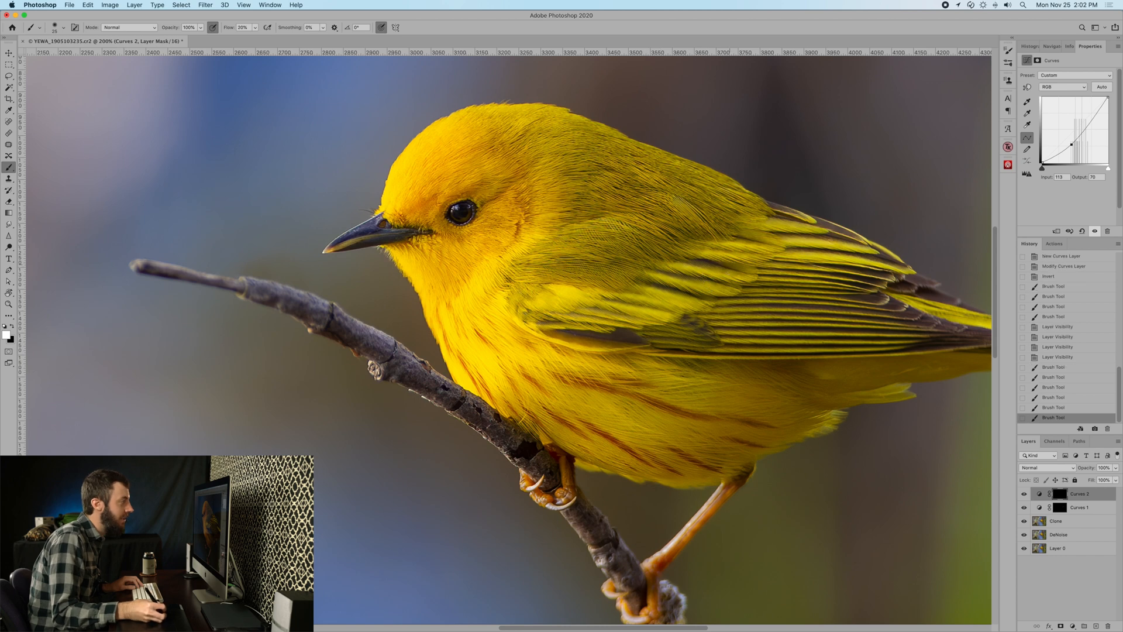
# Deepen the dark feather patch along the wing's lower front edge with further white strokes and dabs on the mask
pyautogui.moveTo(617, 337); pyautogui.dragTo(630, 333)
pyautogui.click(629, 333)
pyautogui.click(565, 330)
pyautogui.moveTo(562, 323)
pyautogui.mouseDown()
pyautogui.moveTo(677, 354)
pyautogui.moveTo(708, 346)
pyautogui.mouseUp()
pyautogui.click(708, 328)
pyautogui.click(707, 329)
pyautogui.click(694, 321)
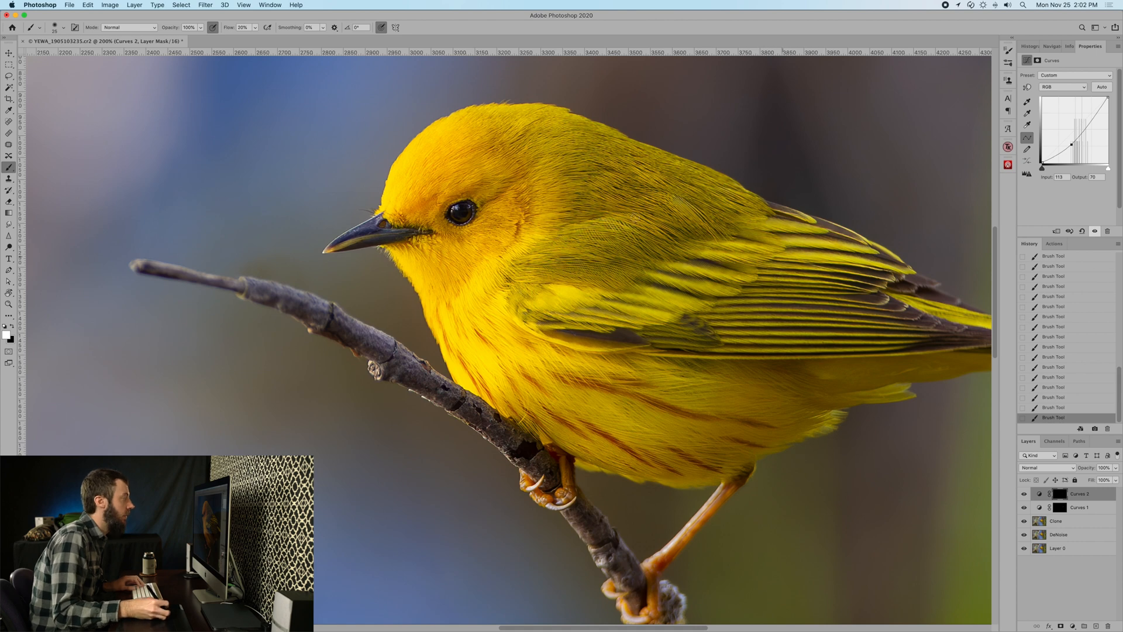
# Darken the bird's pupil with a much smaller white brush on the mask, and enlarge the brush slightly for the bill
pyautogui.press('super+plus')
pyautogui.press('super+plus')
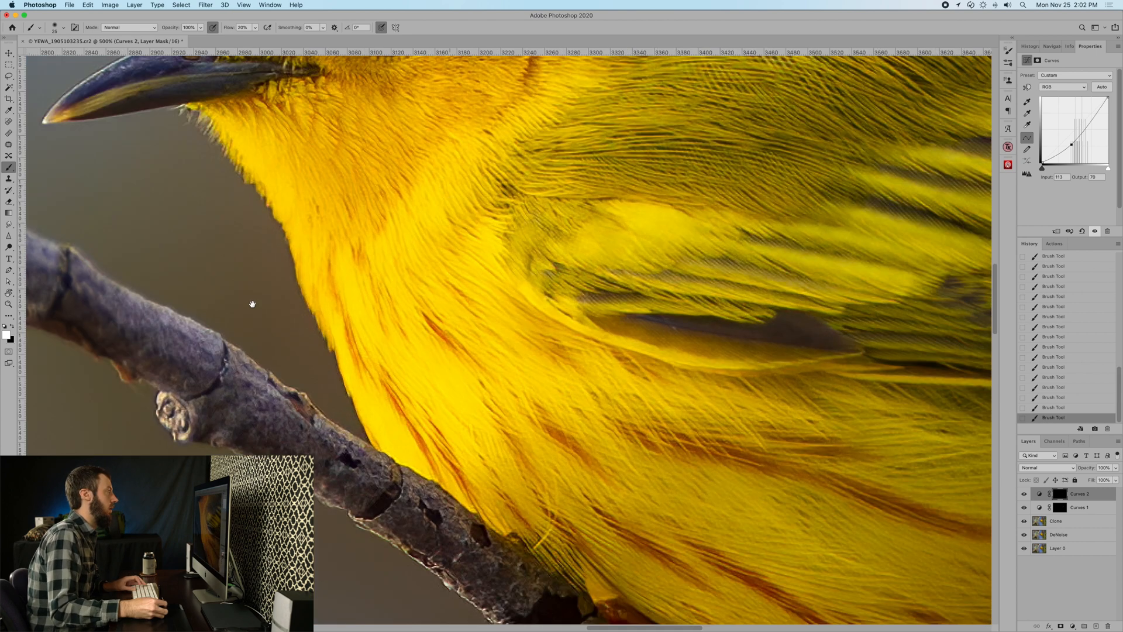
pyautogui.moveTo(310, 207); pyautogui.dragTo(459, 491)
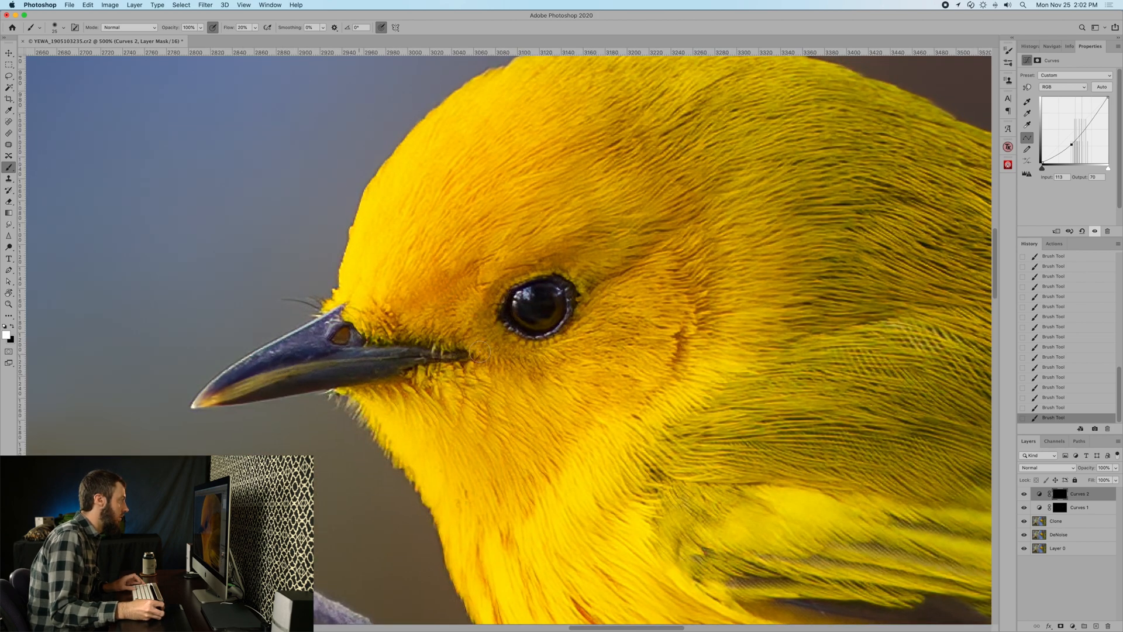
pyautogui.press('[')
pyautogui.press('[')
pyautogui.press('[')
pyautogui.moveTo(529, 316)
pyautogui.mouseDown()
pyautogui.moveTo(552, 311)
pyautogui.moveTo(526, 310)
pyautogui.moveTo(555, 295)
pyautogui.mouseUp()
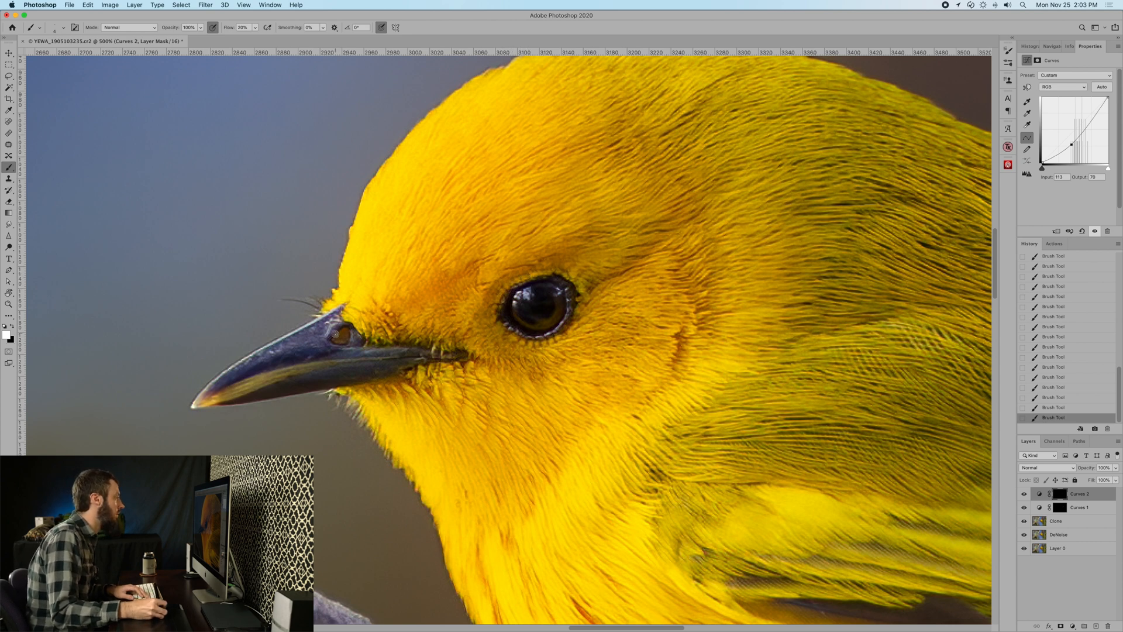
pyautogui.press(']')
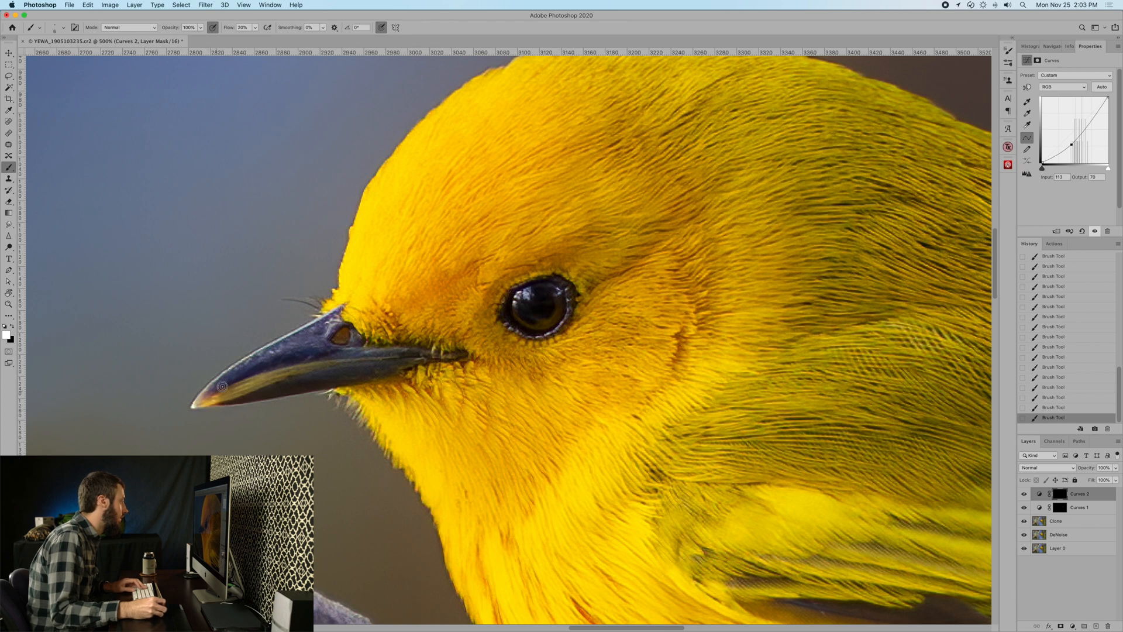
# Compare the full photo with and without the darkening Curves 2 layer, leaving the layer visible
pyautogui.press('super+0')
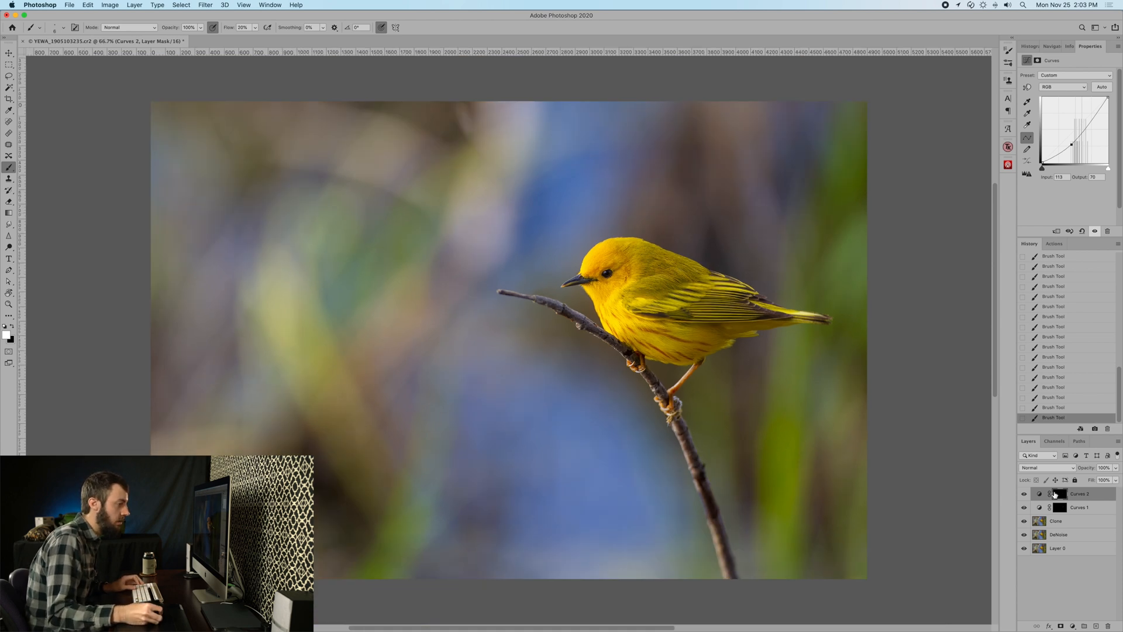
pyautogui.click(1025, 494)
pyautogui.click(1024, 494)
pyautogui.click(1024, 495)
pyautogui.click(1024, 495)
pyautogui.click(1024, 494)
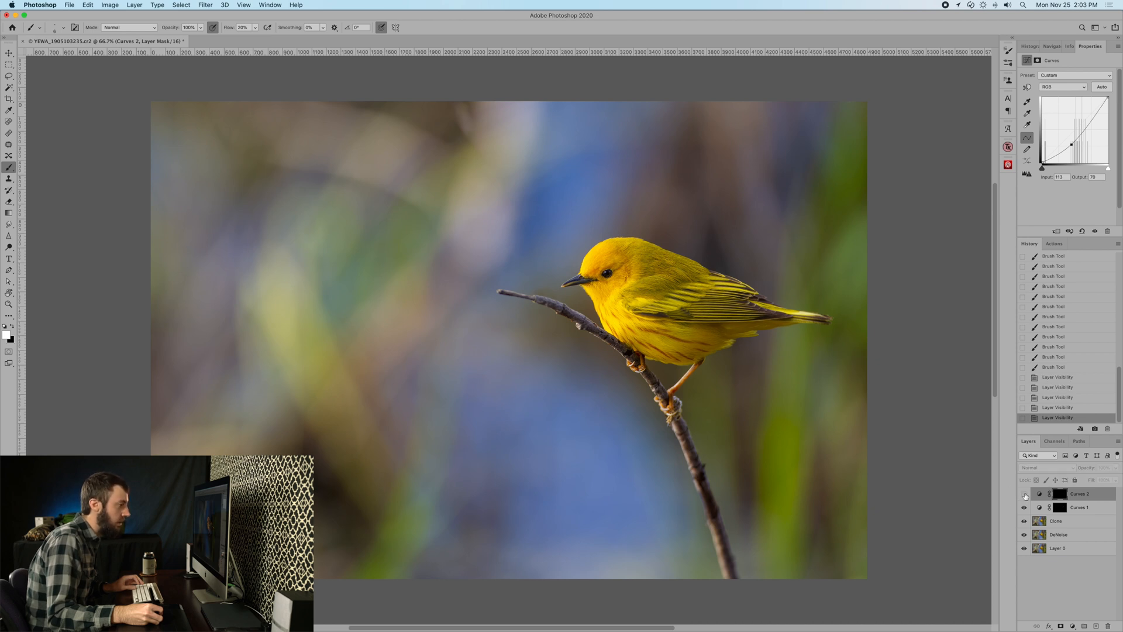
pyautogui.click(1024, 494)
pyautogui.click(1024, 495)
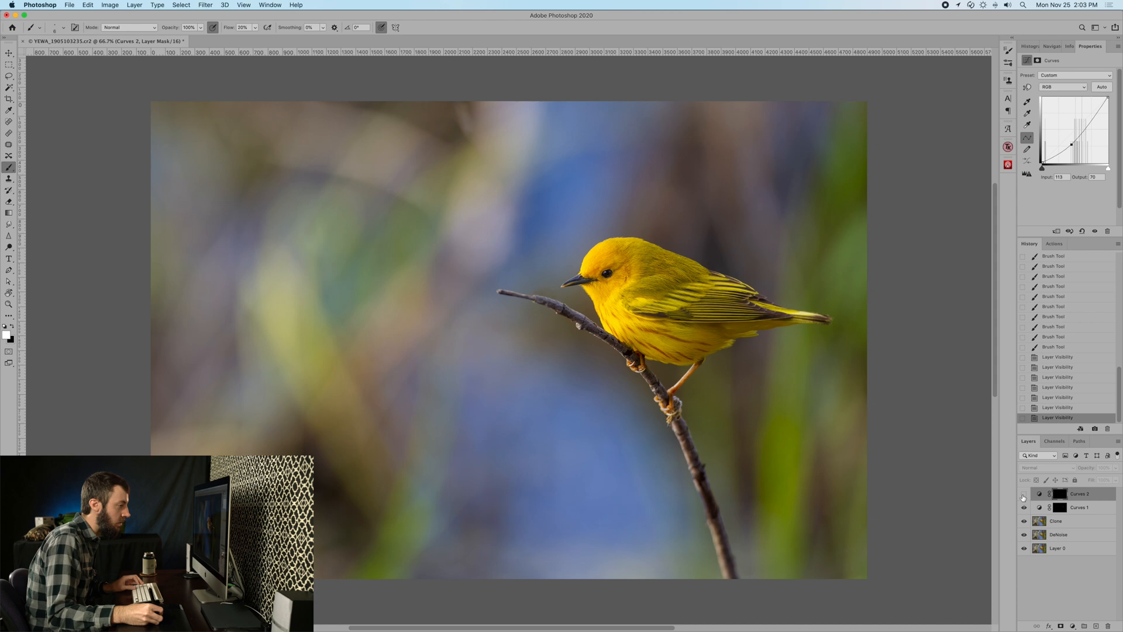
pyautogui.click(1023, 494)
pyautogui.click(1024, 495)
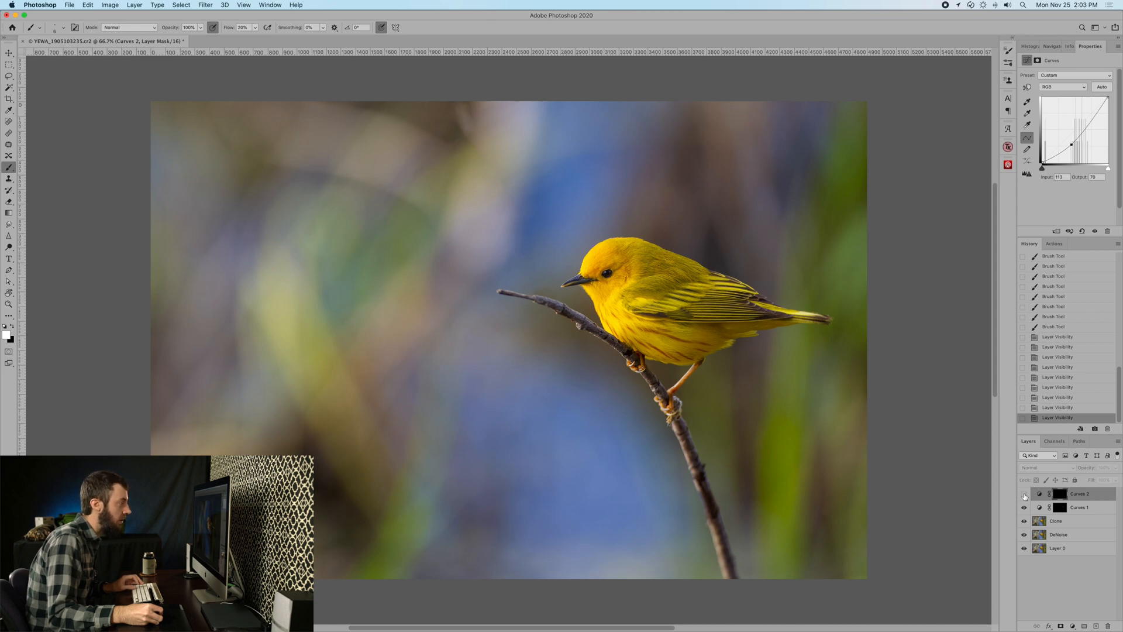
pyautogui.click(1024, 495)
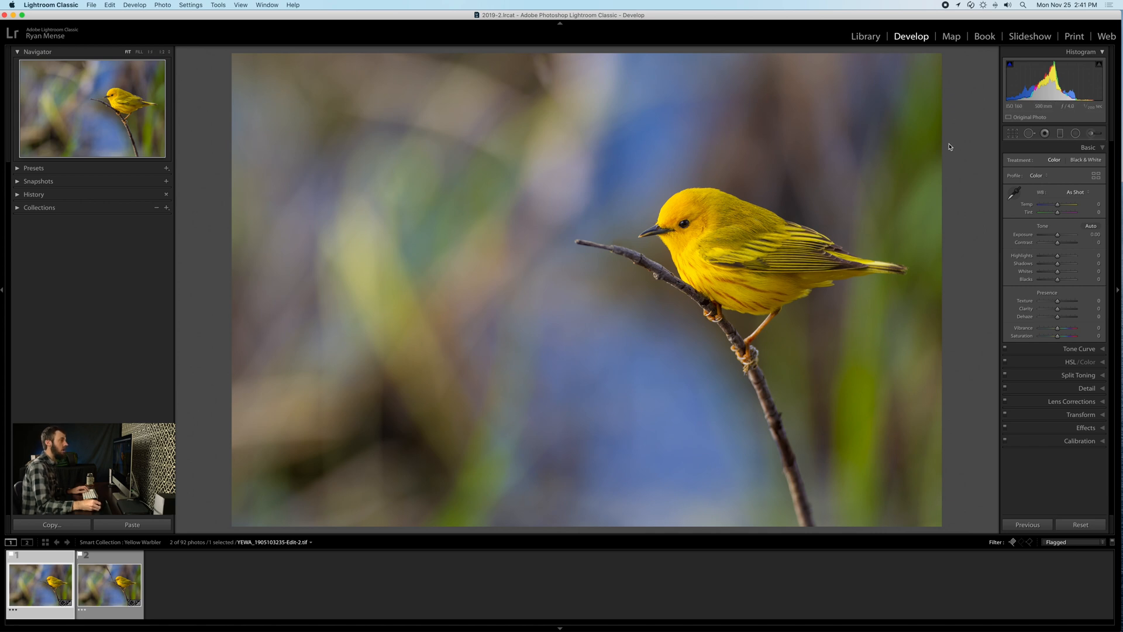
# In Lightroom Classic, start a Radial Filter with Shadows reset to 0 and place a large ellipse around the bird
pyautogui.click(1075, 134)
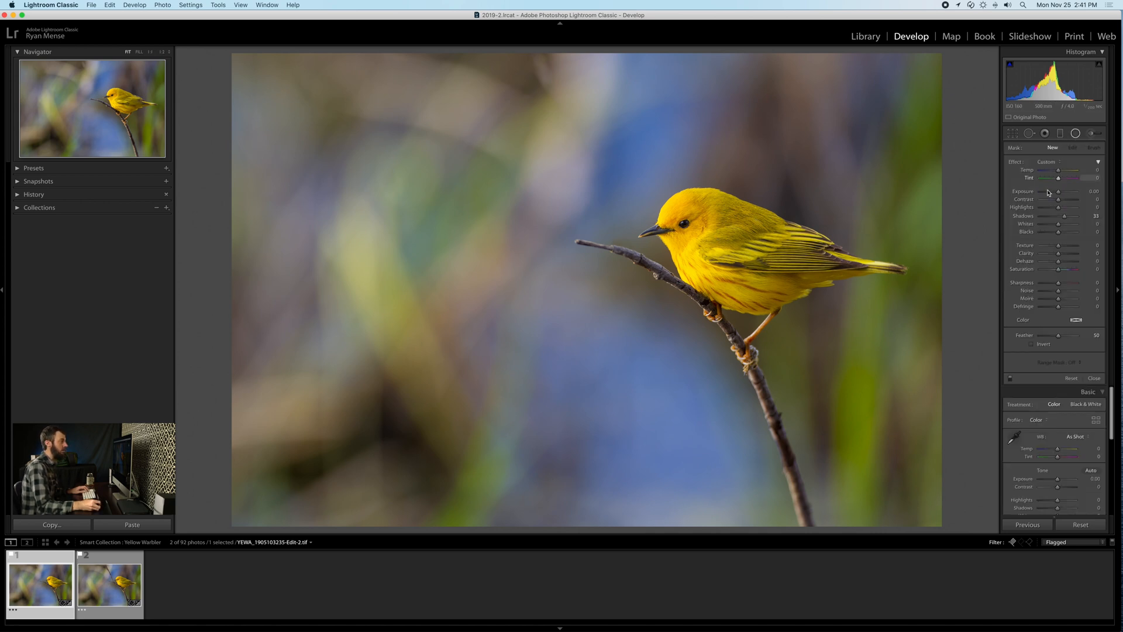
pyautogui.doubleClick(1028, 216)
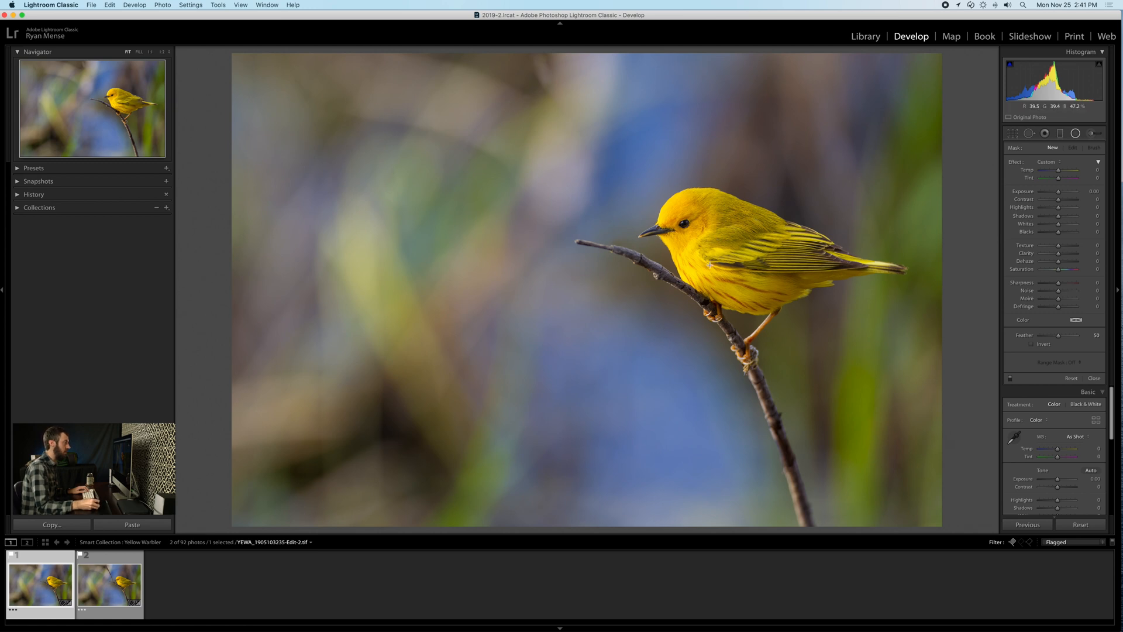
pyautogui.moveTo(709, 256); pyautogui.dragTo(390, 446)
pyautogui.moveTo(728, 248); pyautogui.dragTo(660, 277)
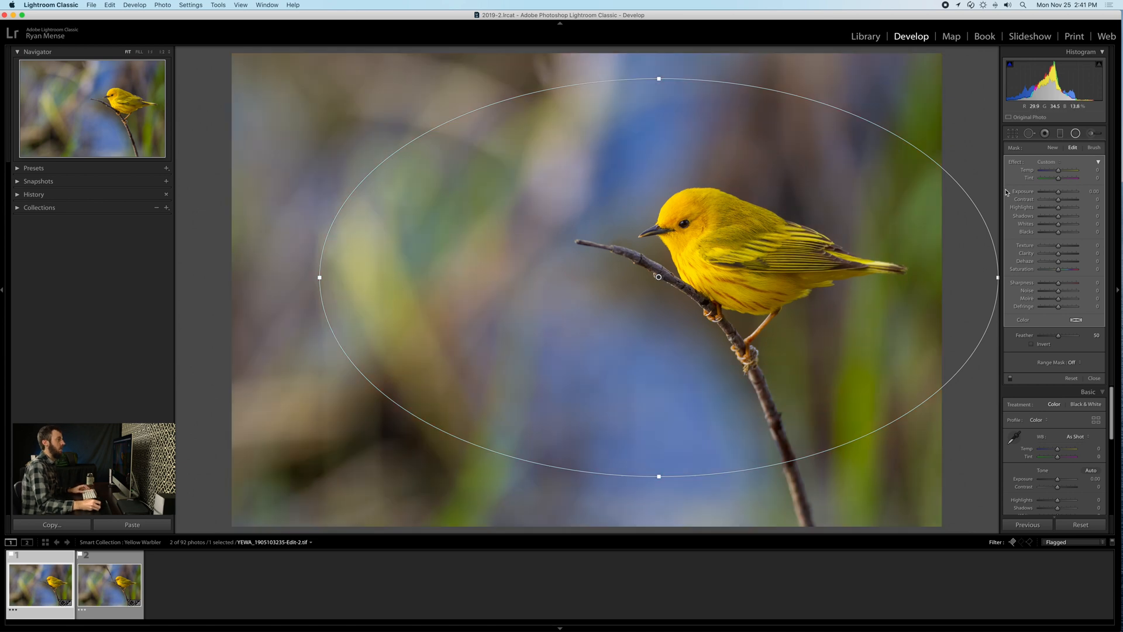
# Try several strengths of darkening outside the ellipse and set the Radial Filter's exposure to -0.30
pyautogui.moveTo(1059, 193); pyautogui.dragTo(1053, 191)
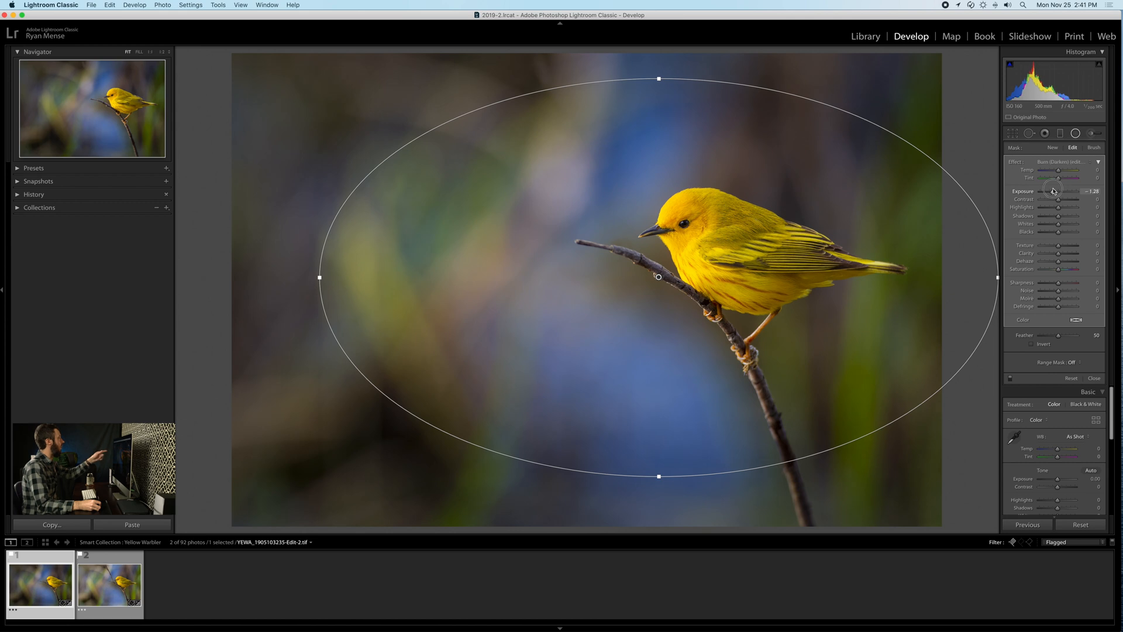
pyautogui.moveTo(1055, 189); pyautogui.dragTo(1058, 184)
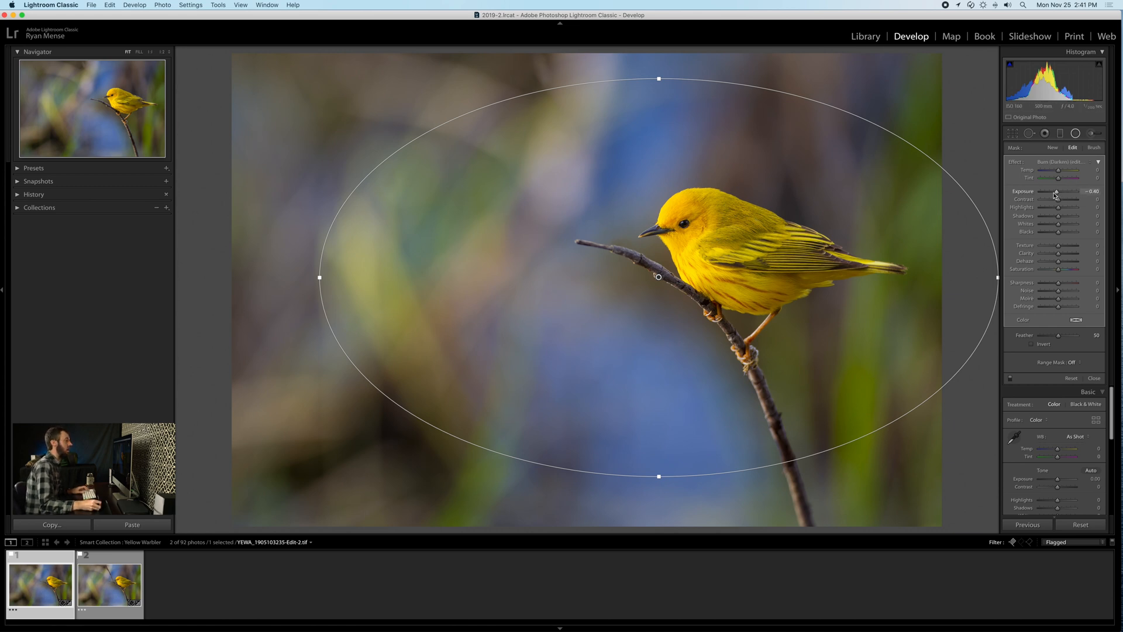
pyautogui.moveTo(1057, 192); pyautogui.dragTo(1050, 190)
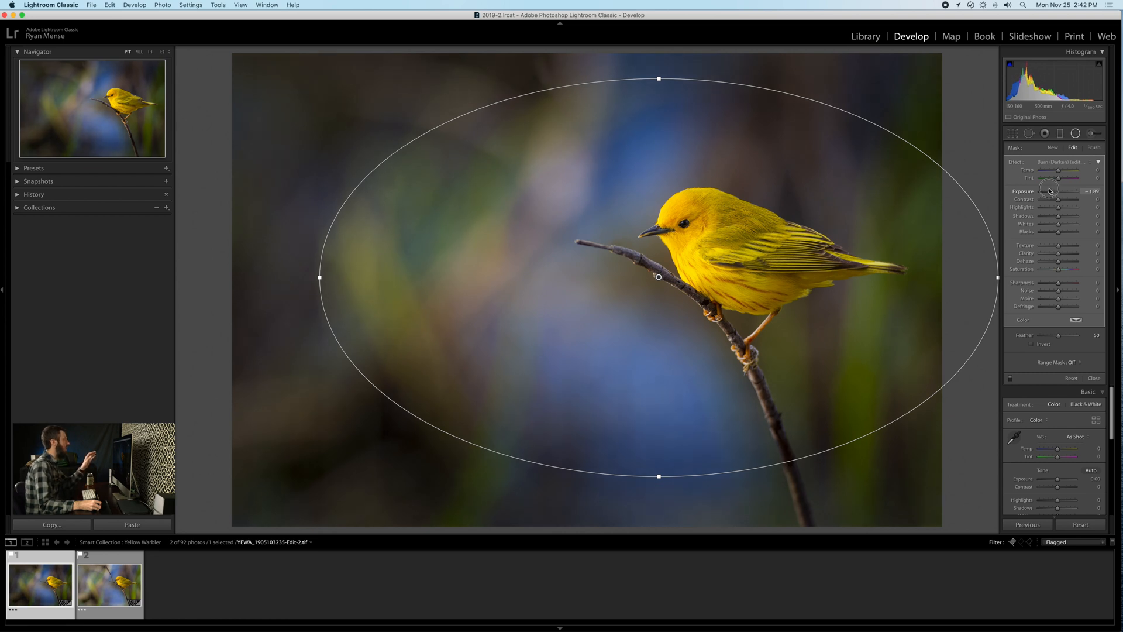
pyautogui.moveTo(1050, 191); pyautogui.dragTo(1055, 186)
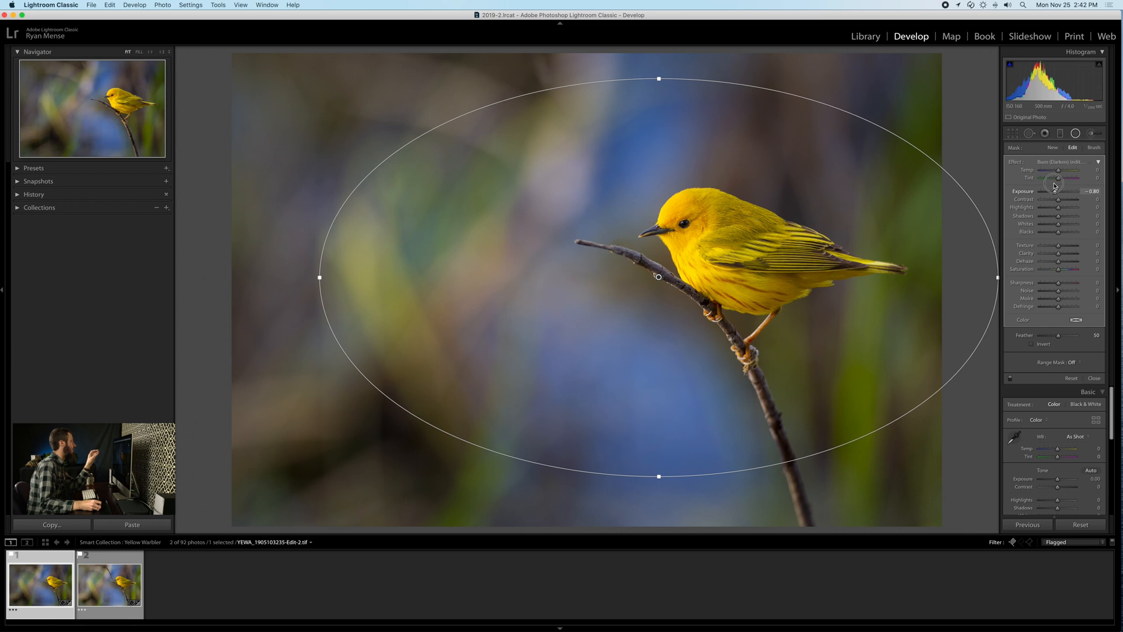
pyautogui.moveTo(1055, 185); pyautogui.dragTo(1057, 191)
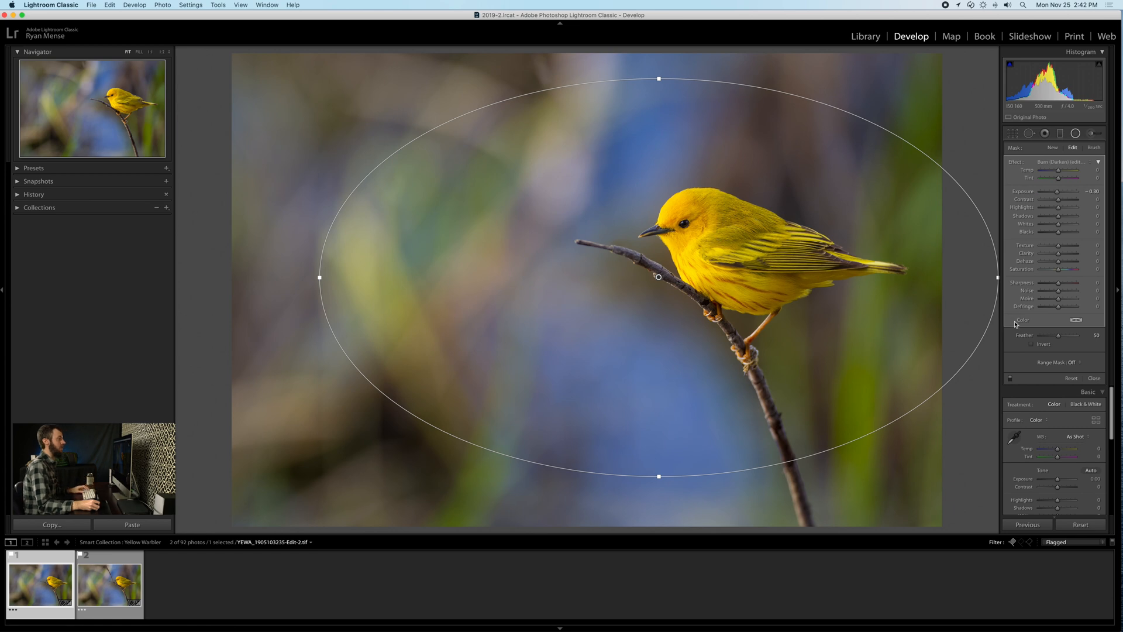
# Compare the photo with and without the Radial Filter vignette, leaving the filter on
pyautogui.click(1009, 378)
pyautogui.click(1010, 379)
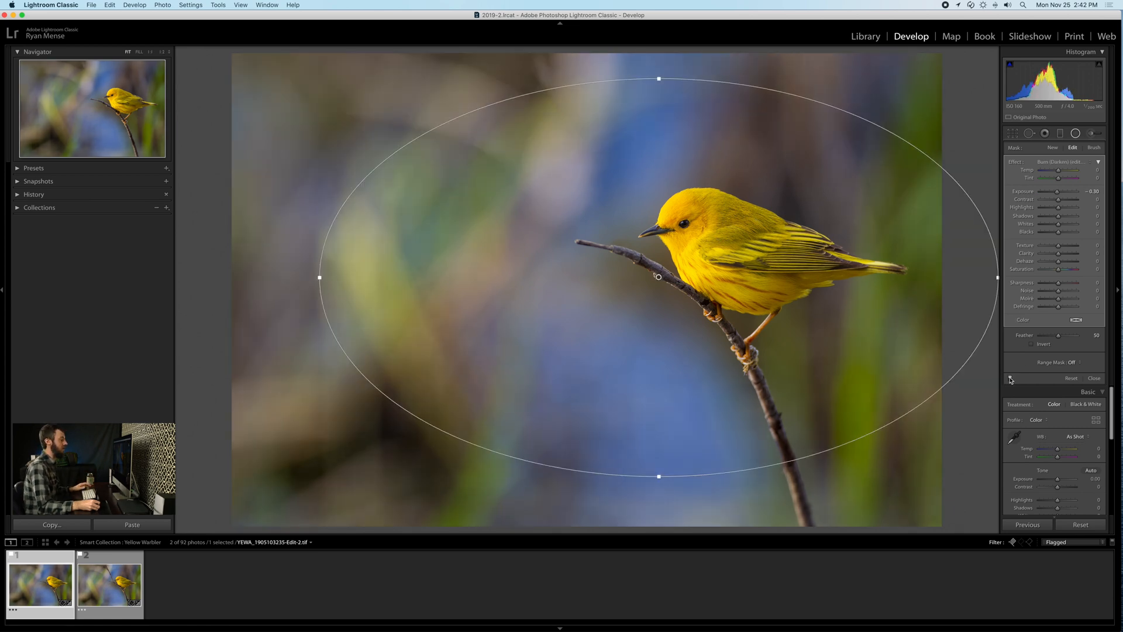
pyautogui.click(1010, 379)
pyautogui.click(1011, 379)
pyautogui.click(1010, 378)
pyautogui.click(1010, 378)
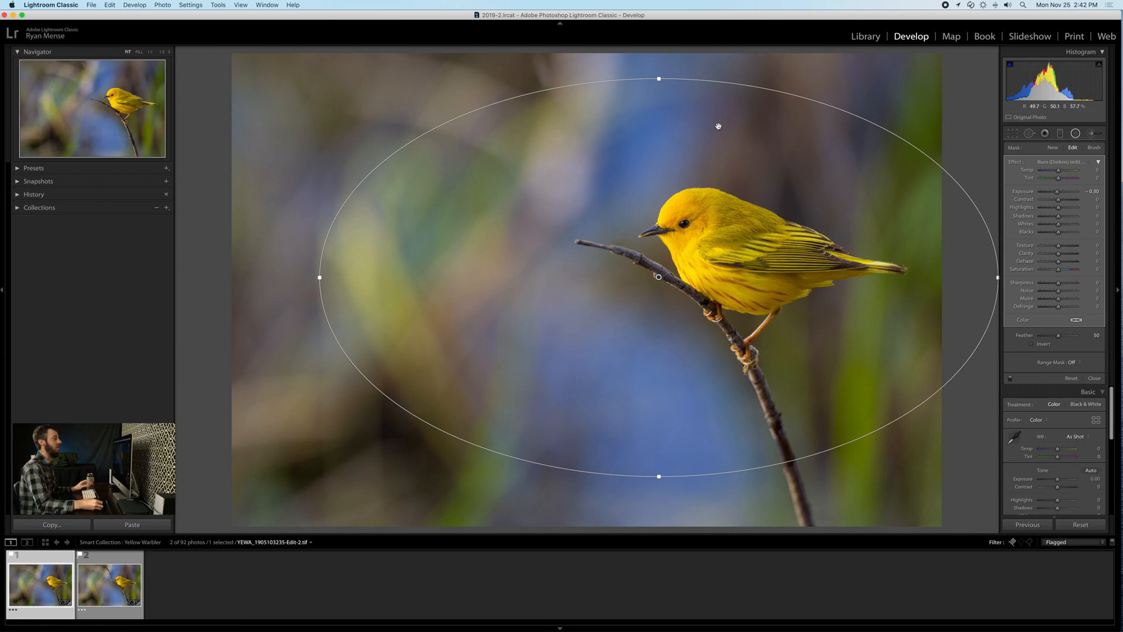
# Erase the Radial Filter's darkening from the dark background patches in the photo's lower-left area with a size 16 mask brush
pyautogui.click(1094, 147)
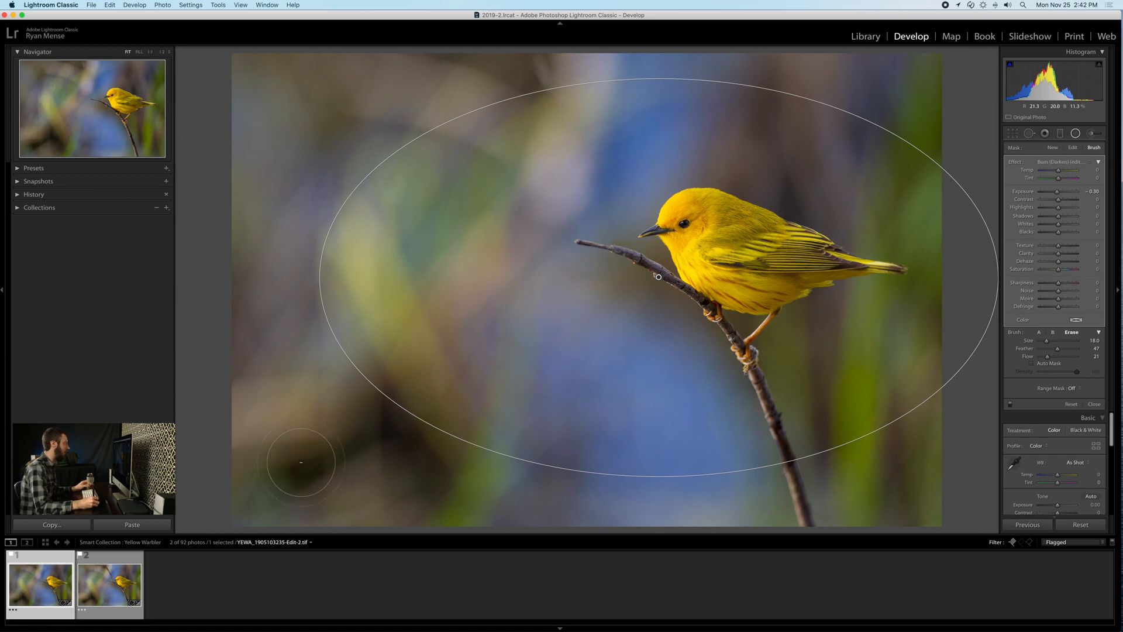
pyautogui.press('[')
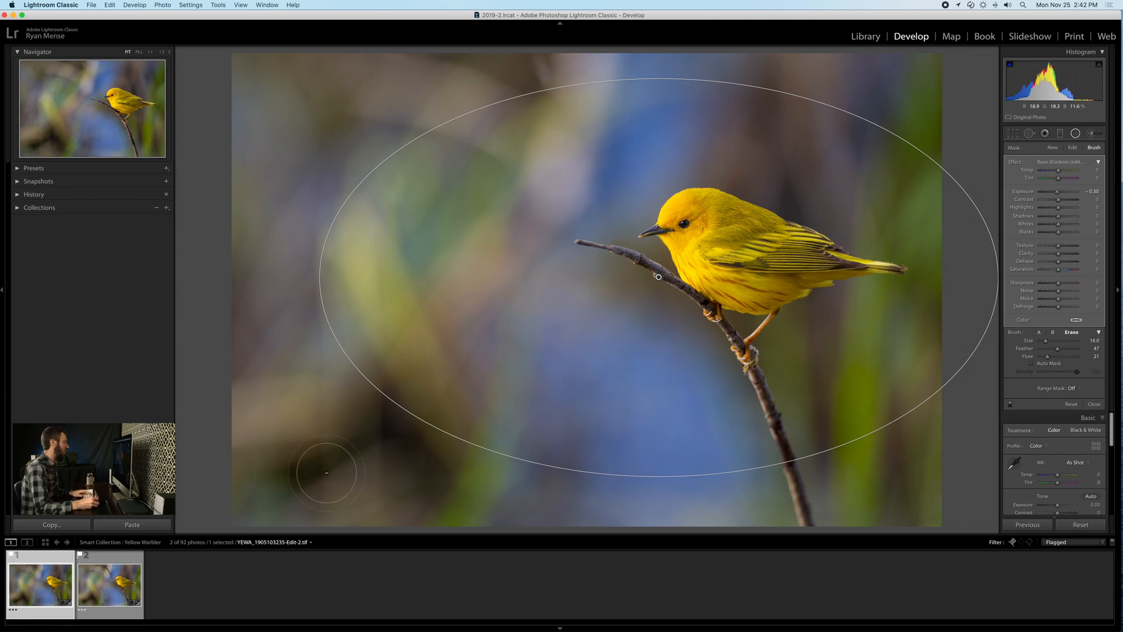
pyautogui.moveTo(297, 477)
pyautogui.mouseDown()
pyautogui.moveTo(371, 441)
pyautogui.moveTo(386, 399)
pyautogui.moveTo(295, 474)
pyautogui.moveTo(381, 402)
pyautogui.moveTo(359, 443)
pyautogui.moveTo(287, 485)
pyautogui.moveTo(395, 410)
pyautogui.moveTo(383, 449)
pyautogui.moveTo(296, 466)
pyautogui.moveTo(384, 399)
pyautogui.moveTo(403, 409)
pyautogui.mouseUp()
# Compare the photo with and without the brushed Radial Filter, leaving the filter on
pyautogui.click(1009, 404)
pyautogui.click(1010, 404)
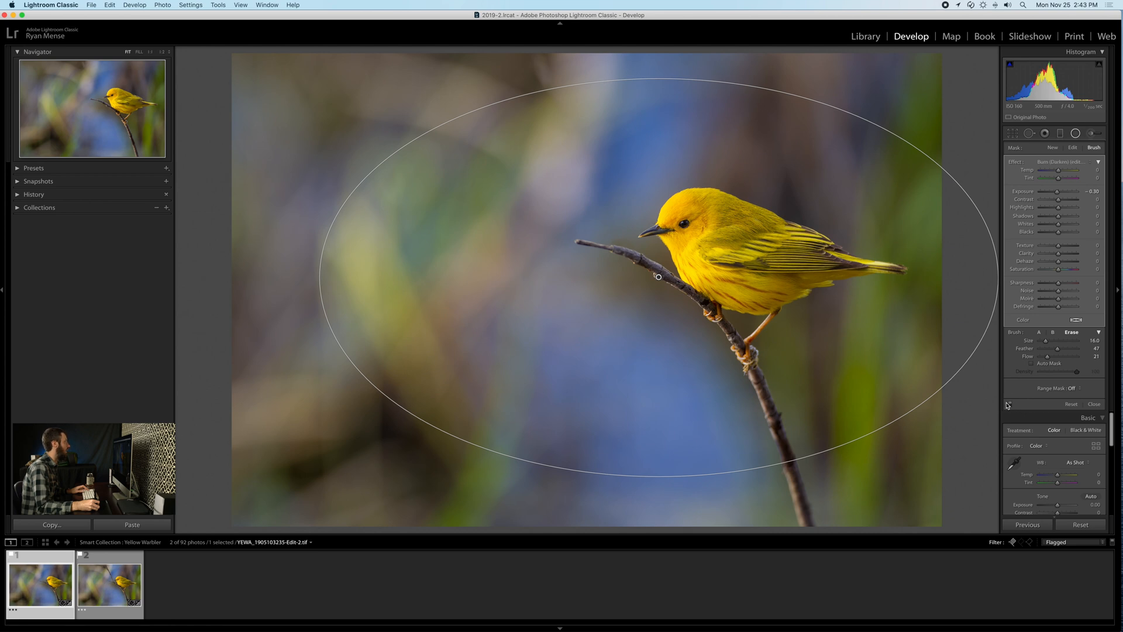
pyautogui.click(1010, 405)
pyautogui.click(1011, 405)
pyautogui.click(1010, 405)
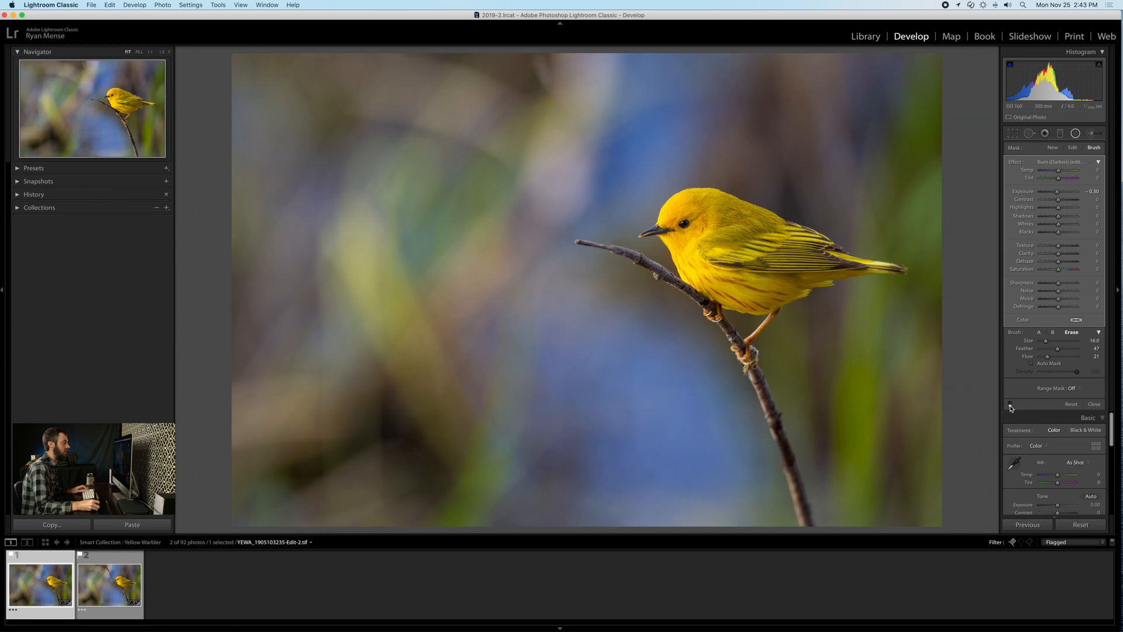
pyautogui.click(1010, 405)
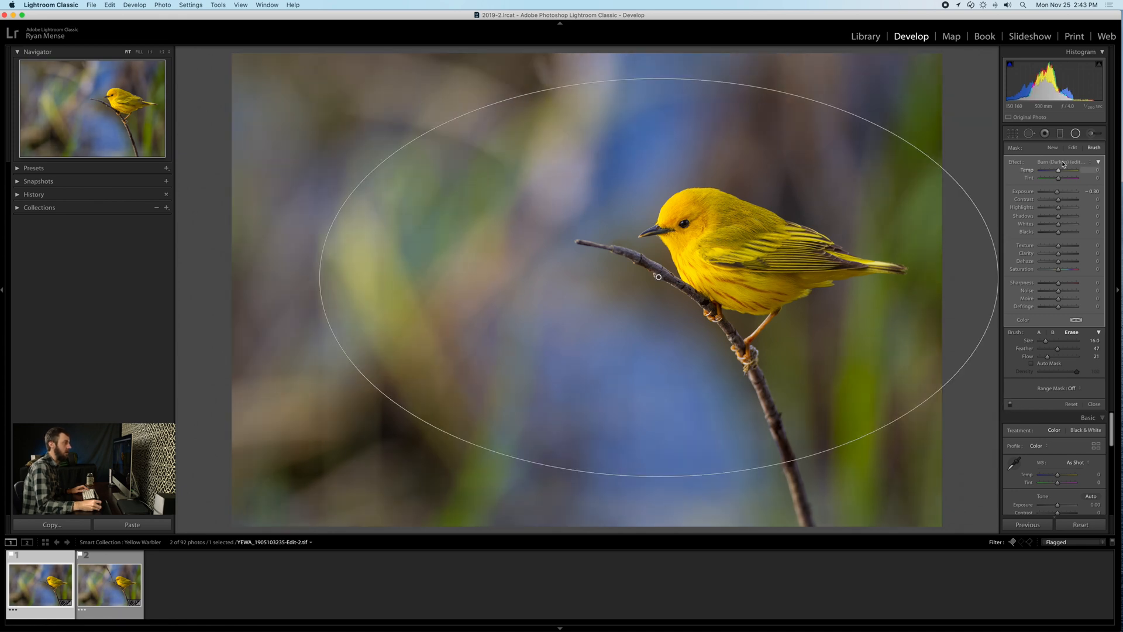
# Paint a new Adjustment Brush mask over the dark patches in the photo's lower-left background and check its coverage with the mask overlay
pyautogui.click(1092, 149)
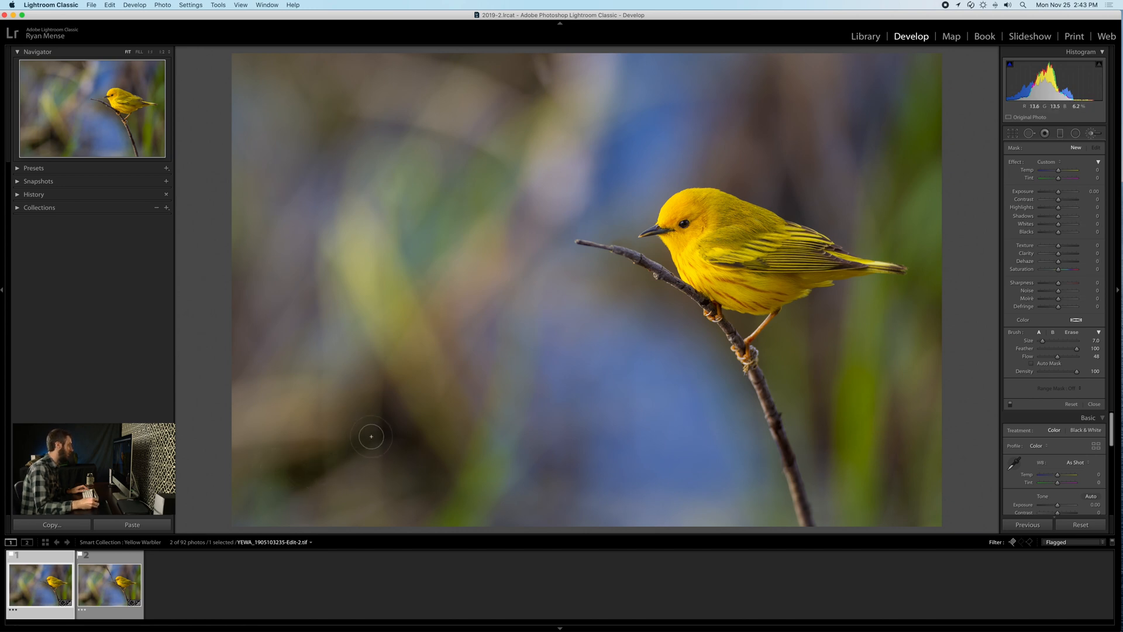
pyautogui.moveTo(309, 470); pyautogui.dragTo(366, 463)
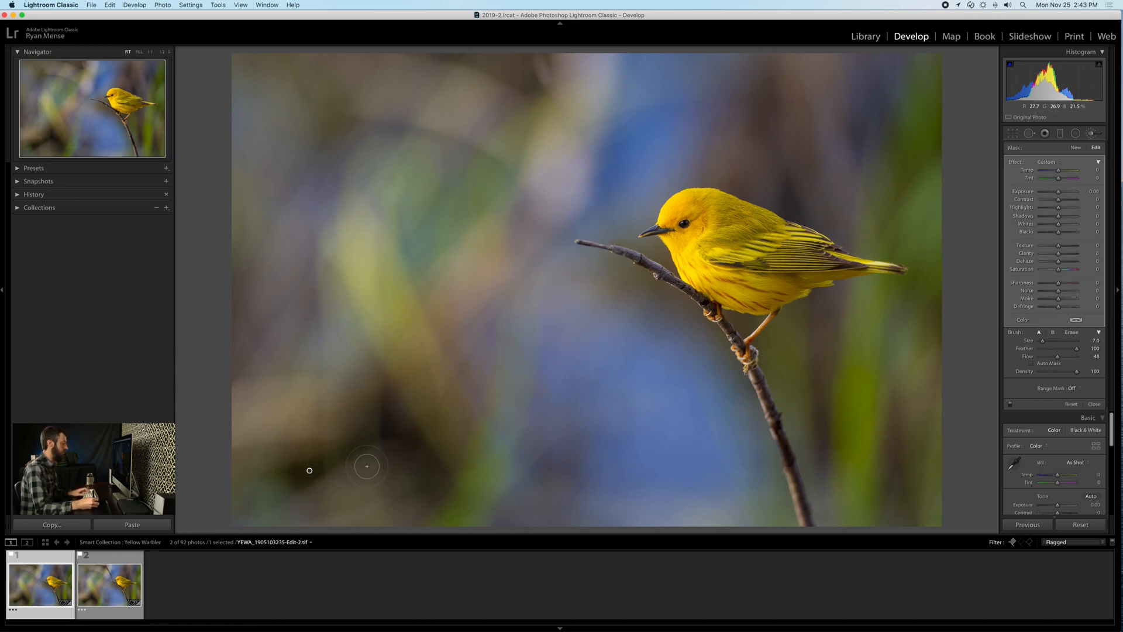
pyautogui.press('o')
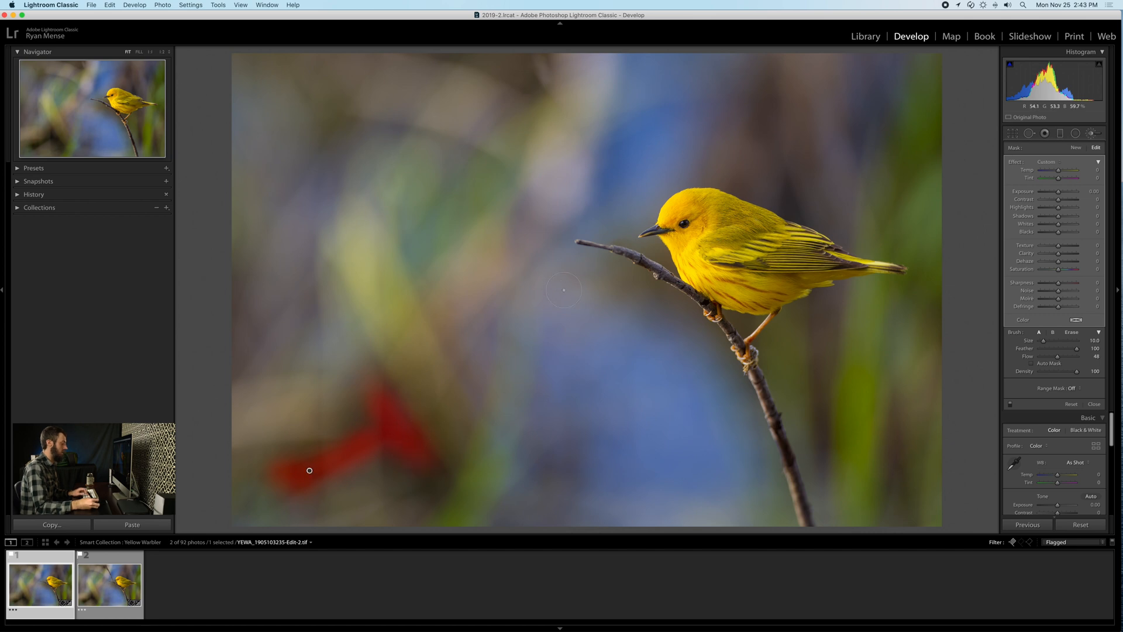
pyautogui.press('o')
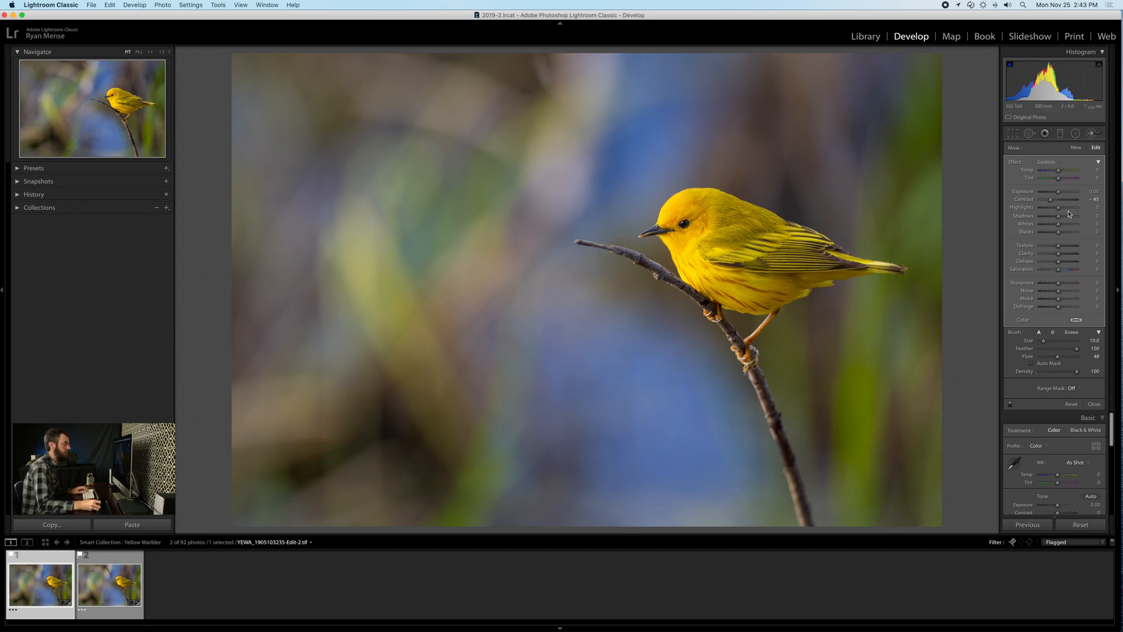
# Lighten the brushed patches with Contrast -43, Shadows 48 and Blacks 19, and compare the photo with and without the brush adjustment
pyautogui.moveTo(1069, 215); pyautogui.dragTo(1071, 216)
pyautogui.moveTo(1058, 232); pyautogui.dragTo(1068, 234)
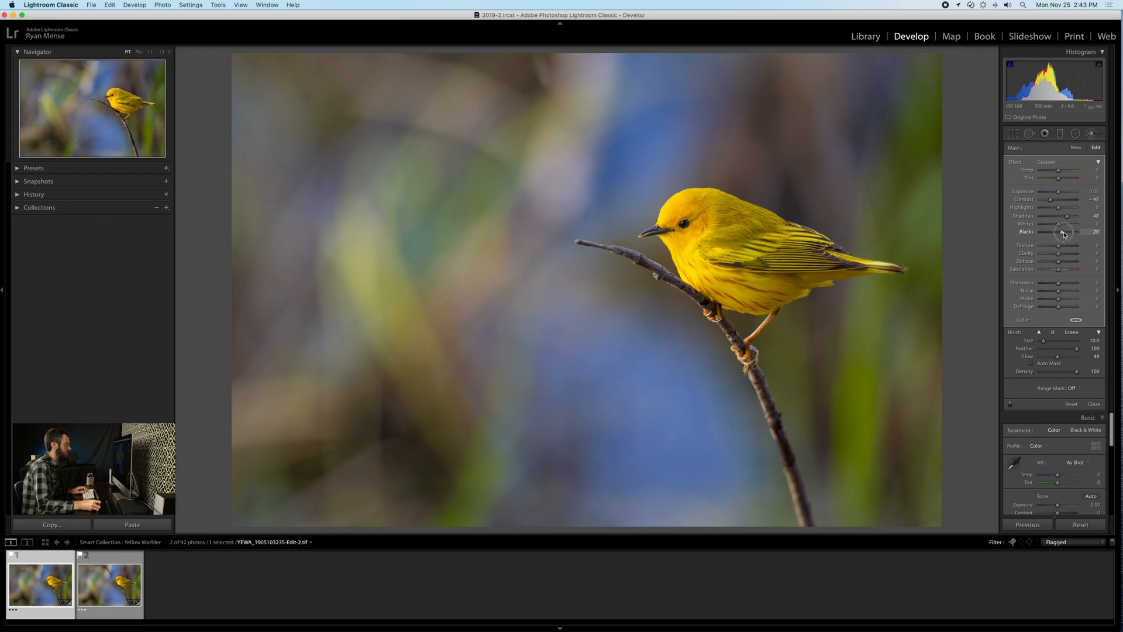
pyautogui.click(1011, 404)
pyautogui.click(1011, 404)
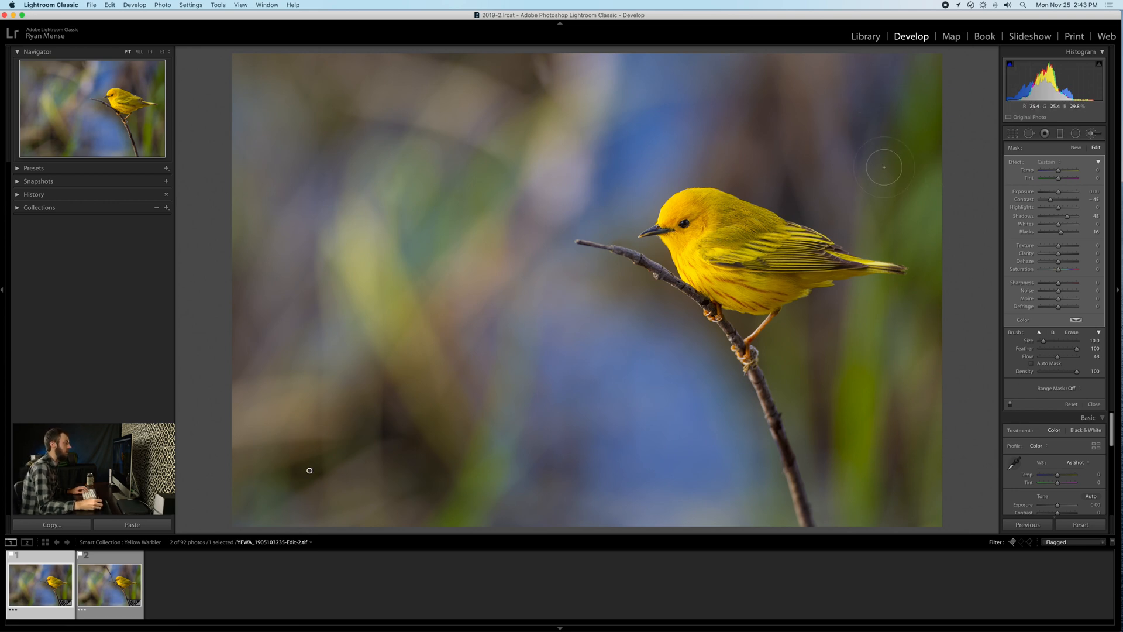
# Add a second Radial Filter with a larger ellipse centred on the branch below the bird's beak, and set its exposure to -0.33
pyautogui.click(1070, 148)
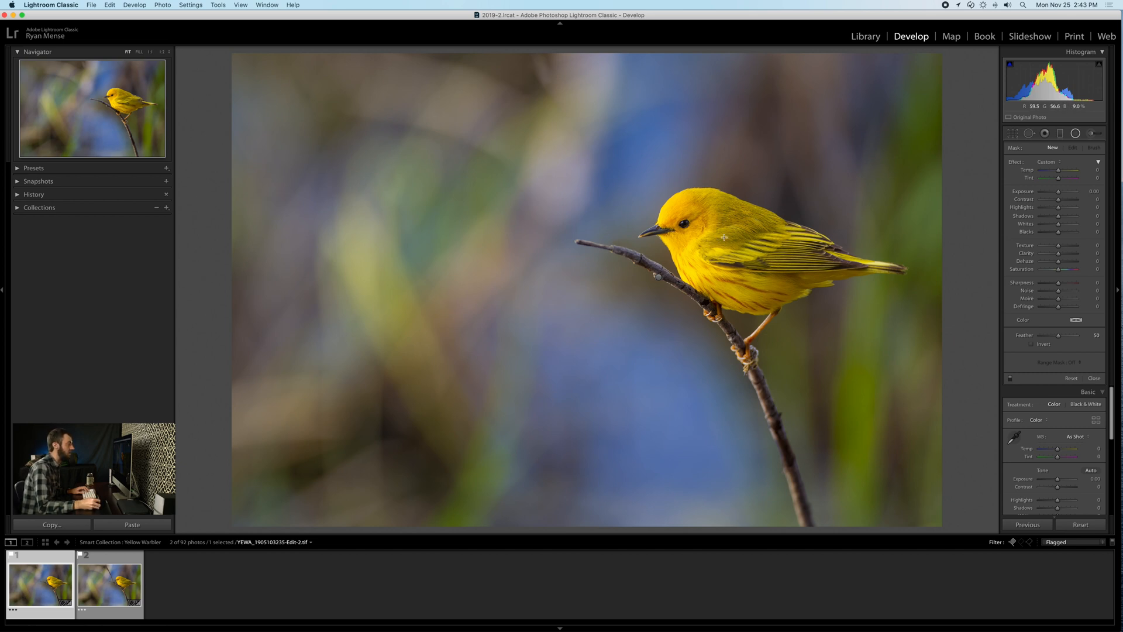
pyautogui.moveTo(691, 267); pyautogui.dragTo(307, 630)
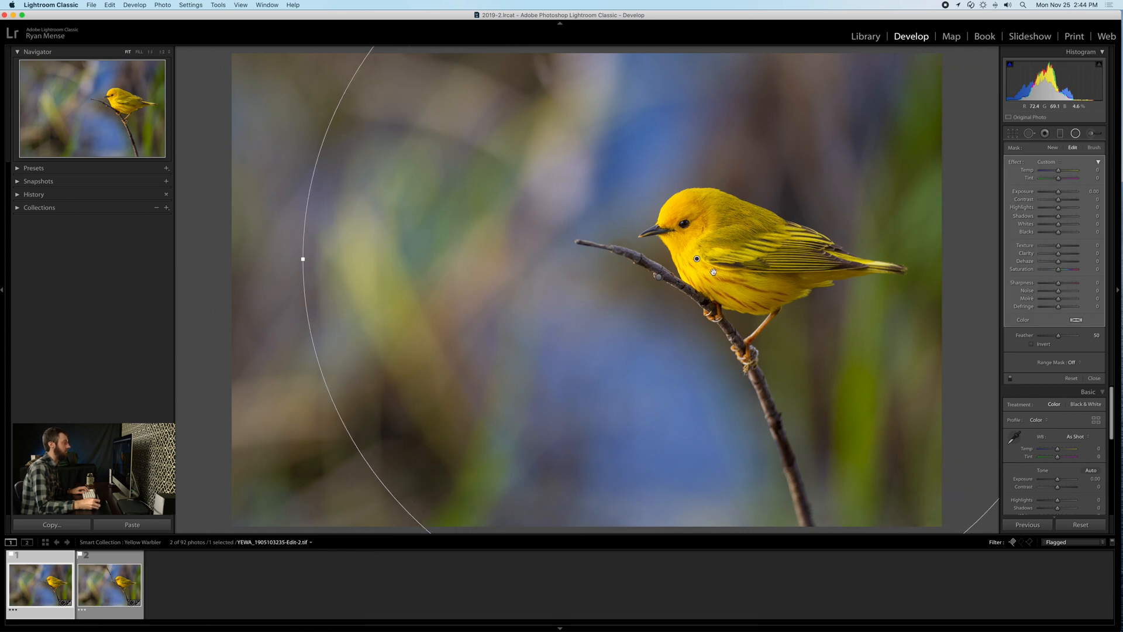
pyautogui.moveTo(689, 266); pyautogui.dragTo(636, 266)
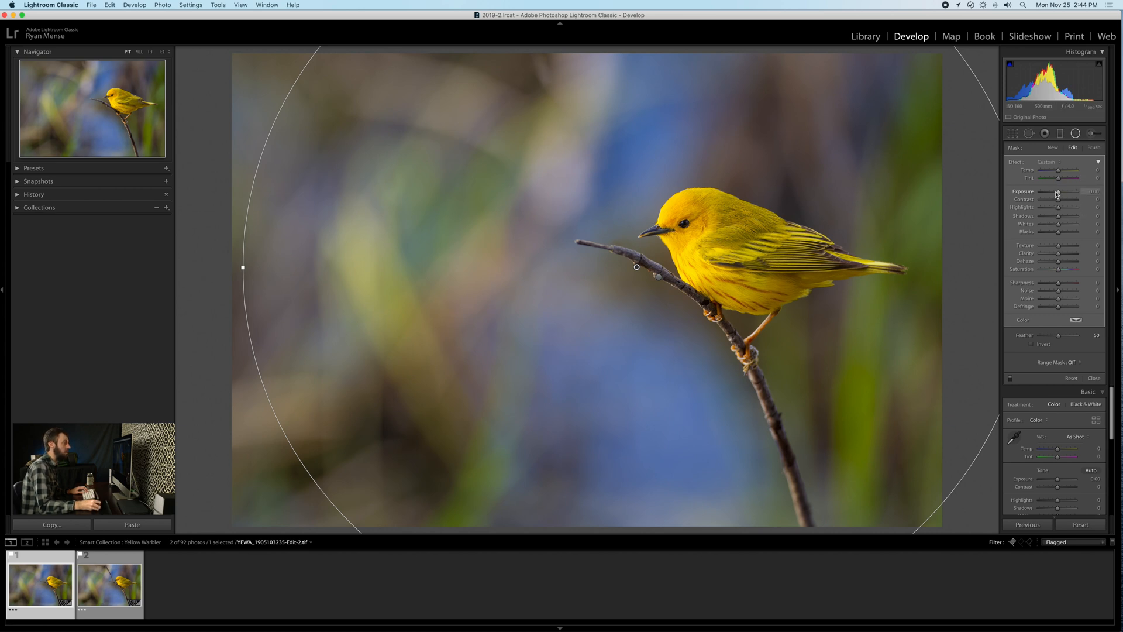
pyautogui.moveTo(1058, 196); pyautogui.dragTo(1057, 191)
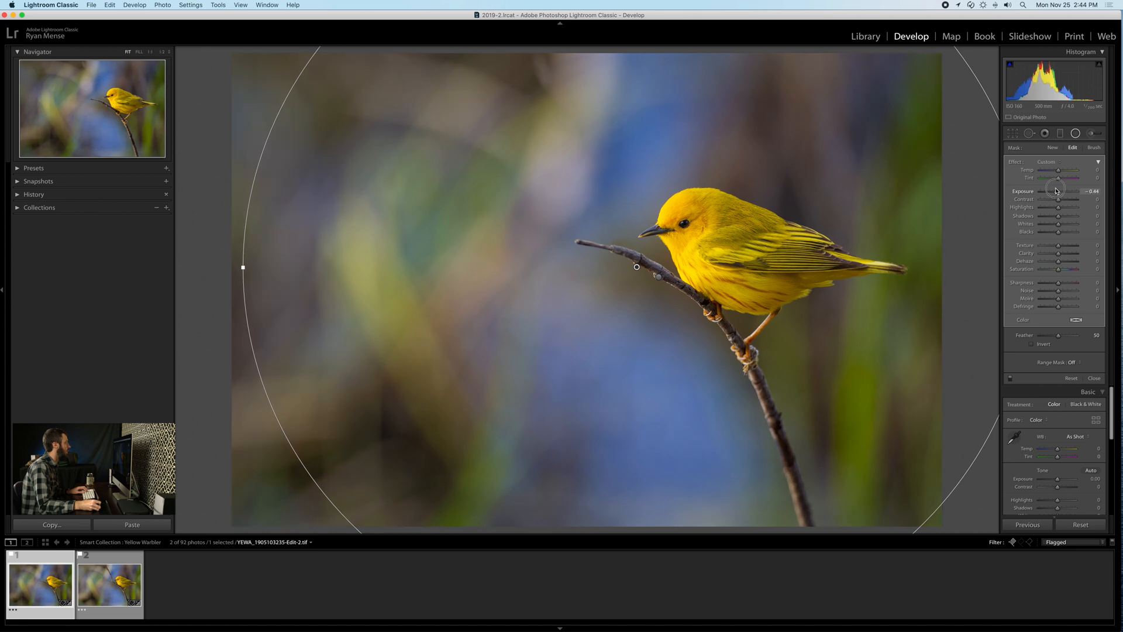
pyautogui.moveTo(1056, 190); pyautogui.dragTo(1057, 190)
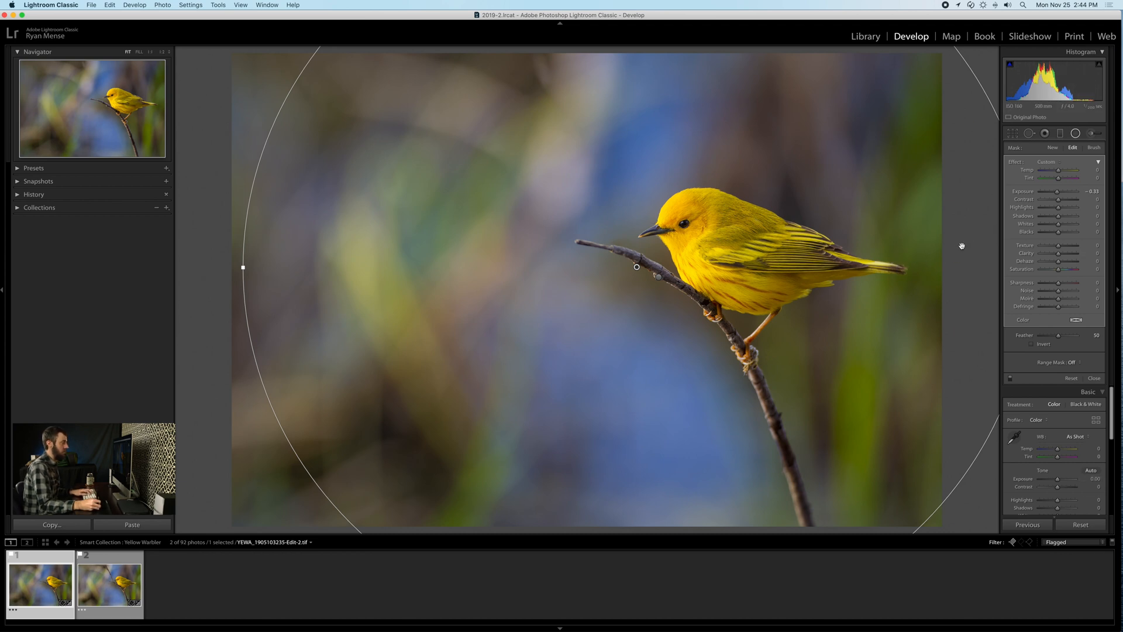
# Inspect the second Radial Filter's coverage with the mask overlay, hide the overlay and close the filter settings
pyautogui.press('o')
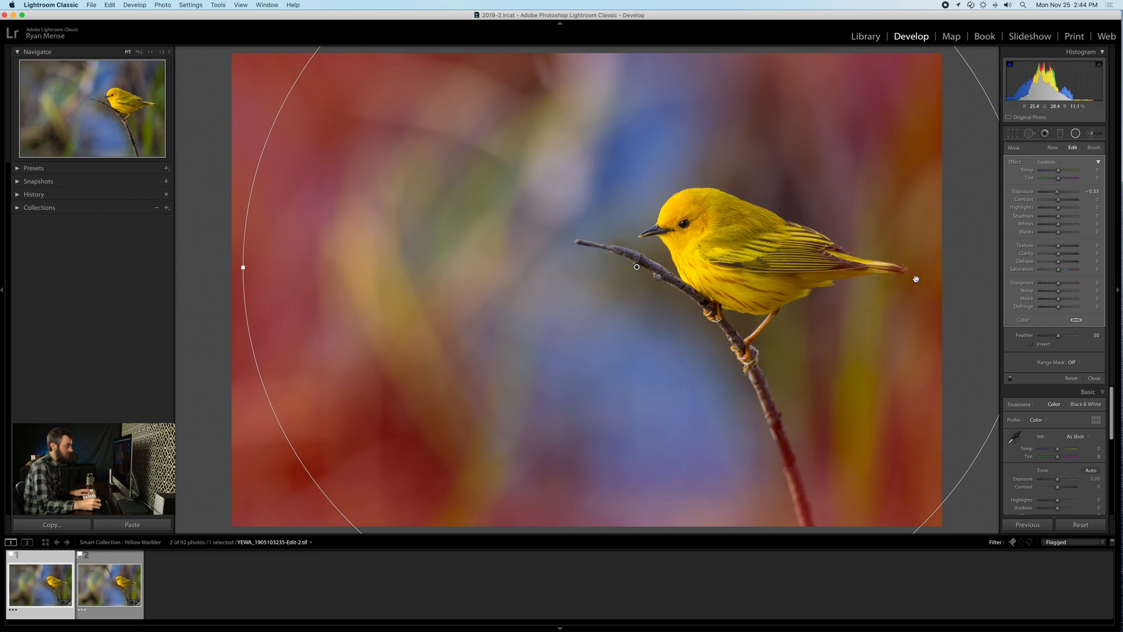
pyautogui.press('o')
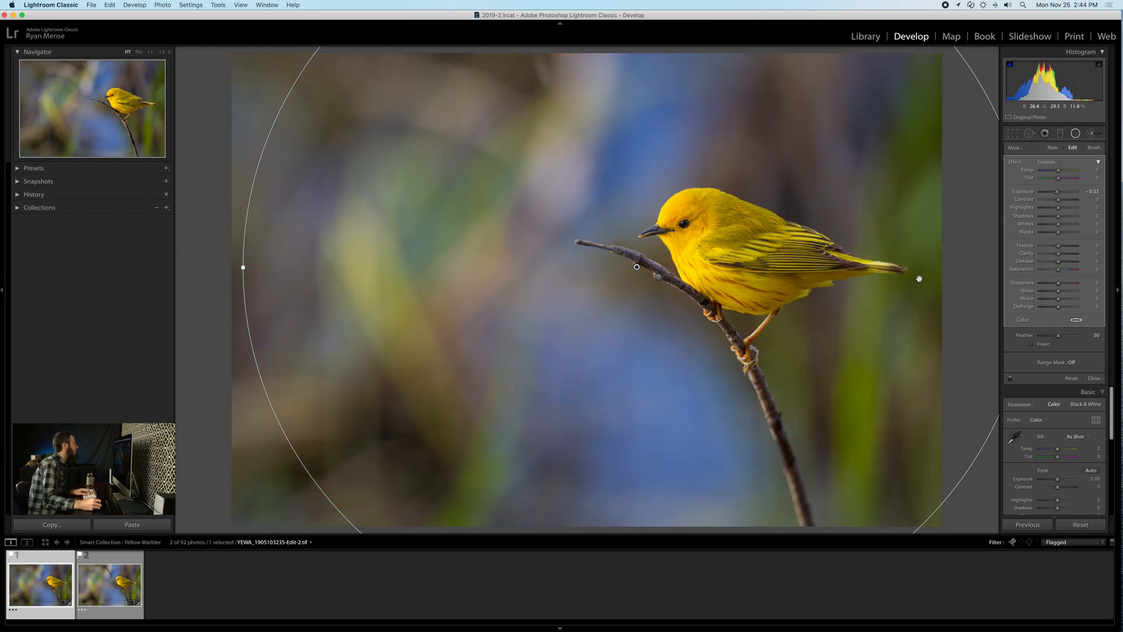
pyautogui.press('o')
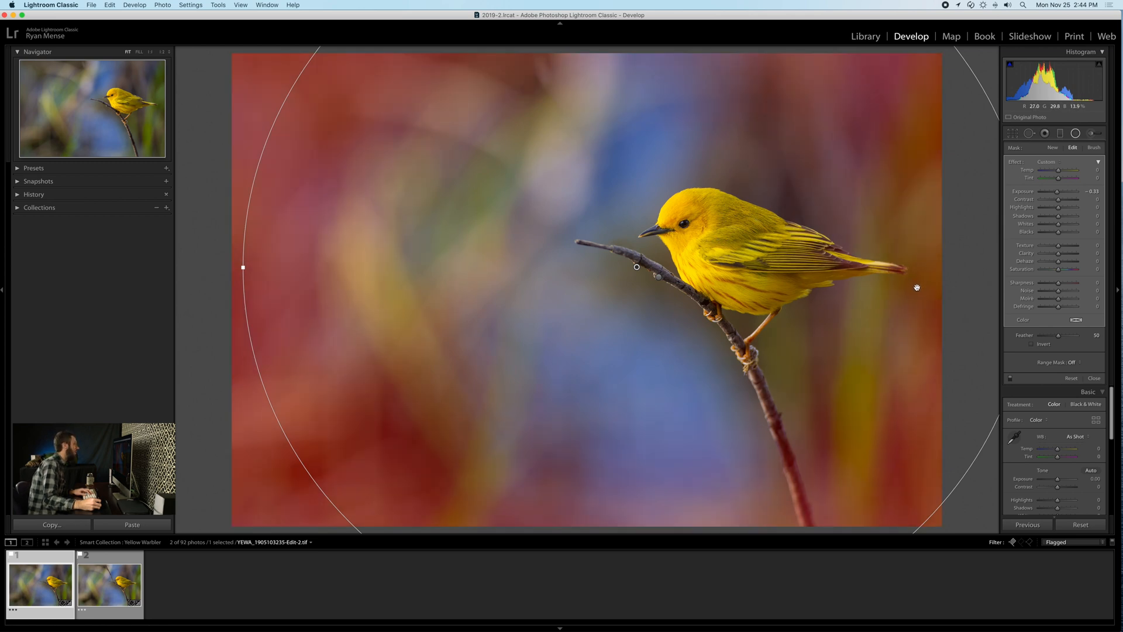
pyautogui.press('o')
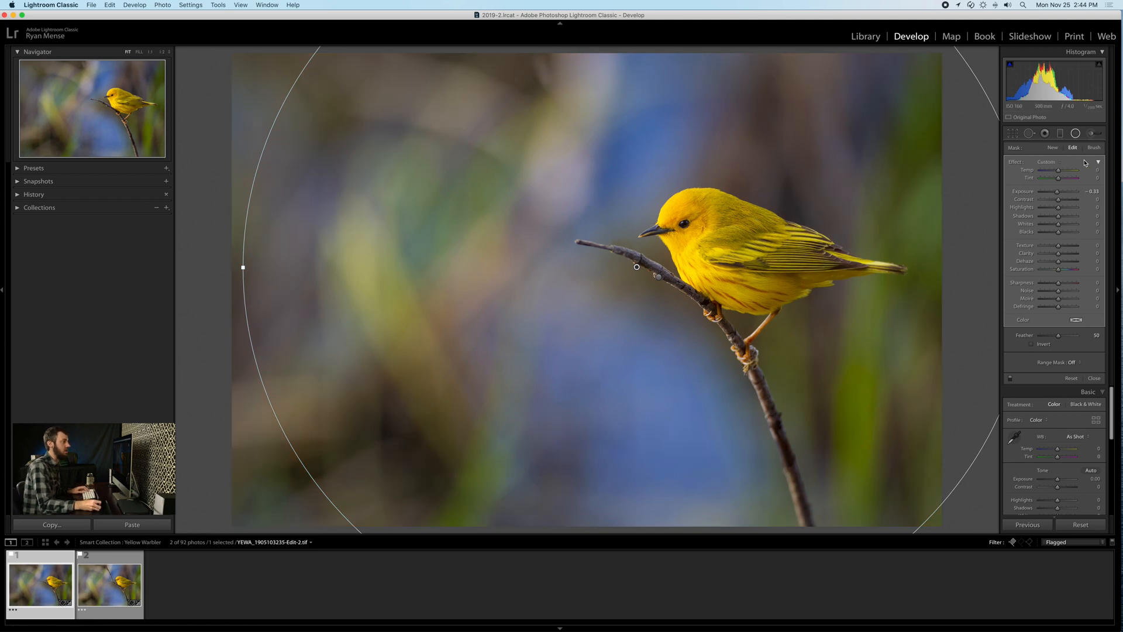
pyautogui.click(1075, 133)
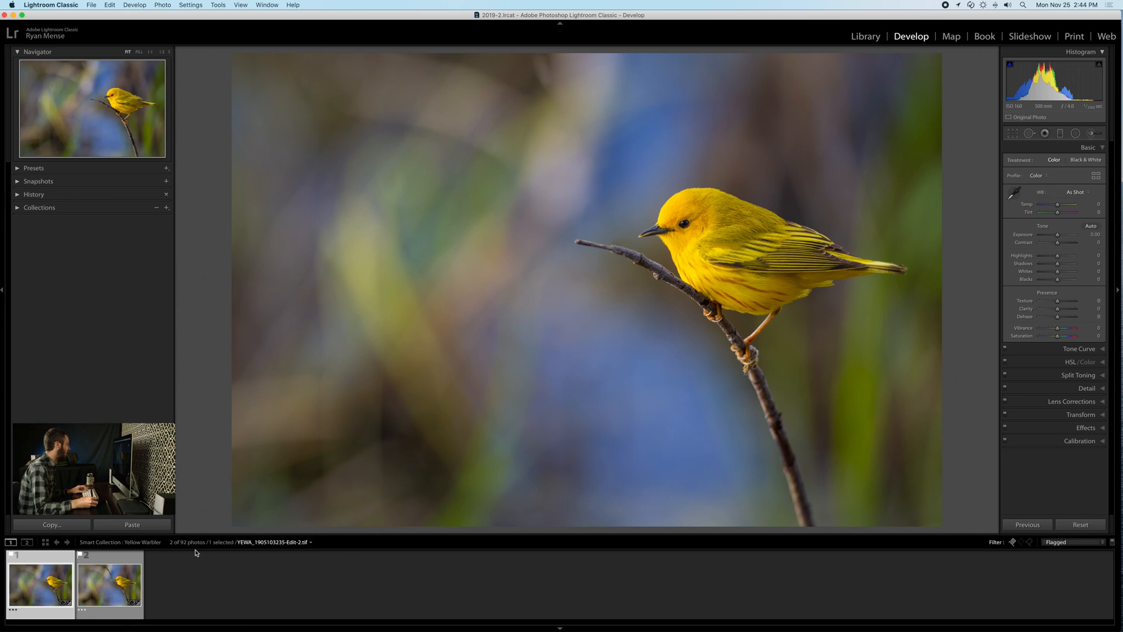
# Compare the original raw photo and the edited TIFF side by side, zoomed in on the bird
pyautogui.click(199, 591)
pyautogui.click(124, 594)
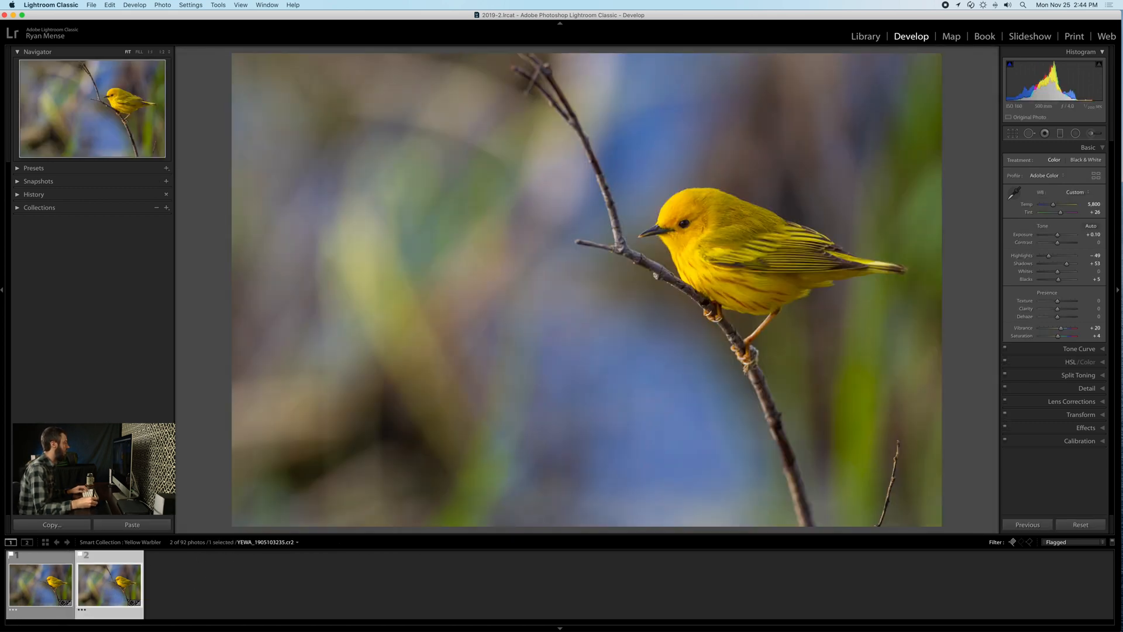
pyautogui.click(51, 587)
pyautogui.press('super+a')
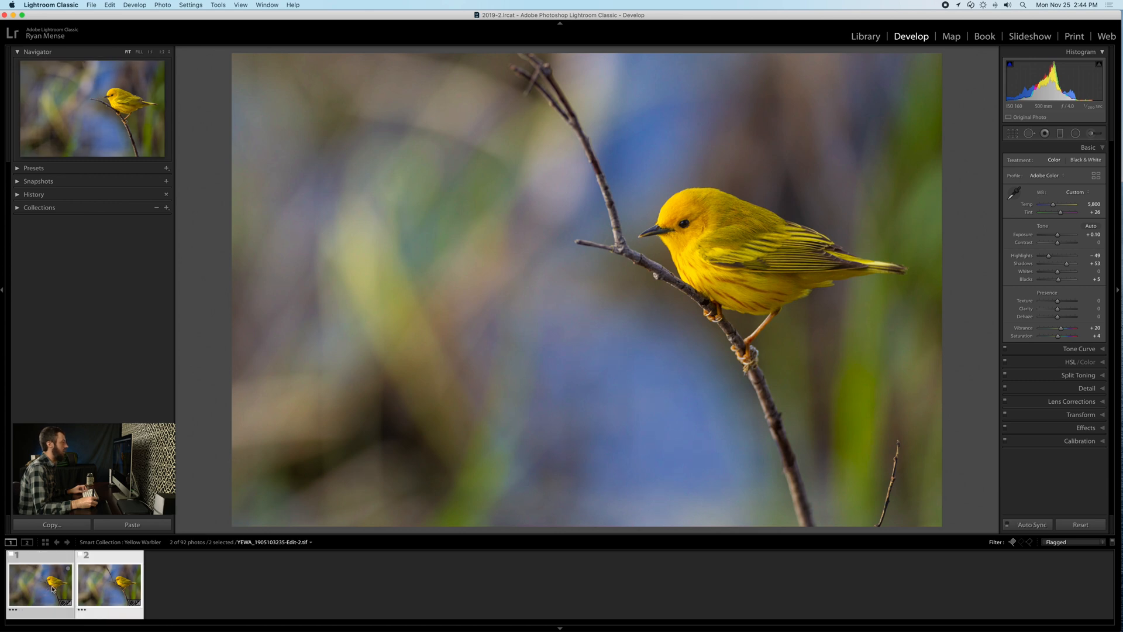
pyautogui.press('c')
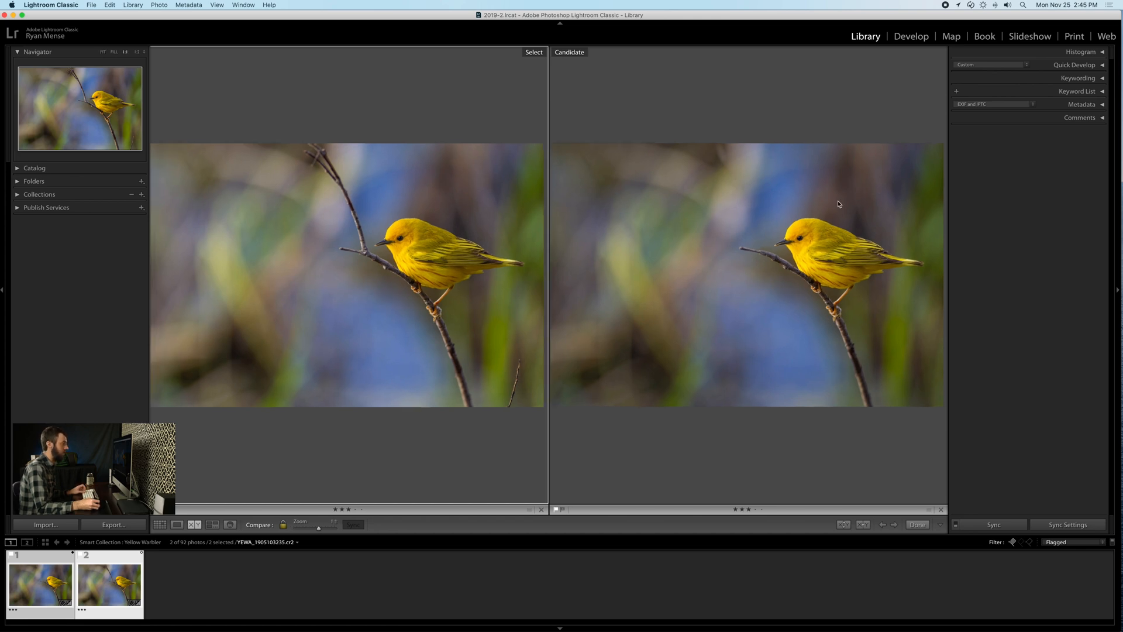
pyautogui.click(813, 257)
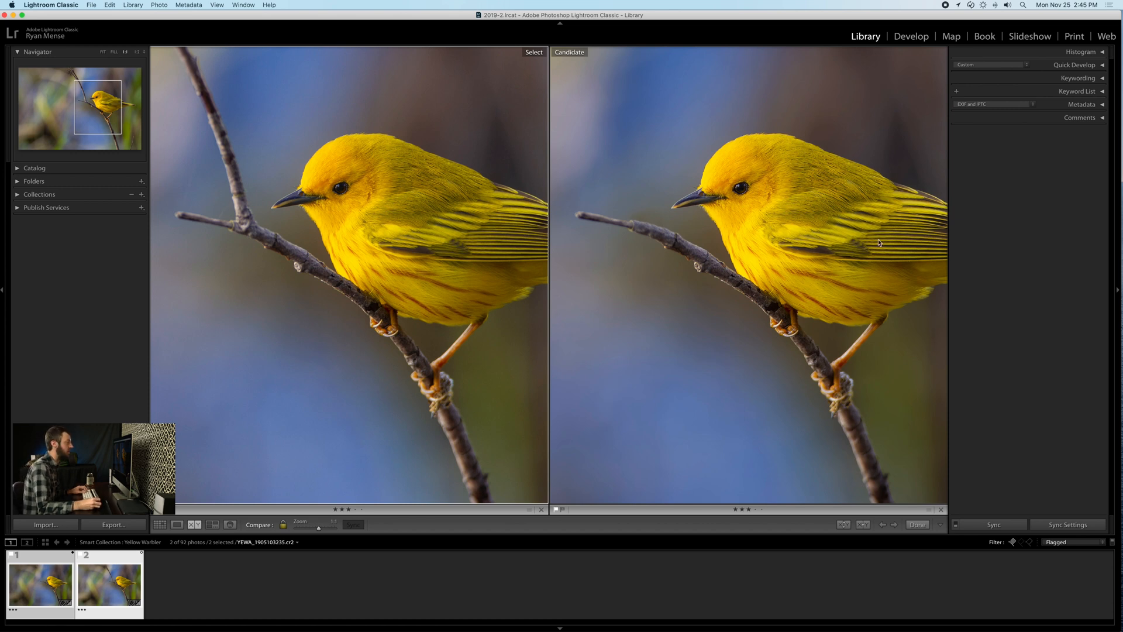
pyautogui.moveTo(739, 230); pyautogui.dragTo(721, 253)
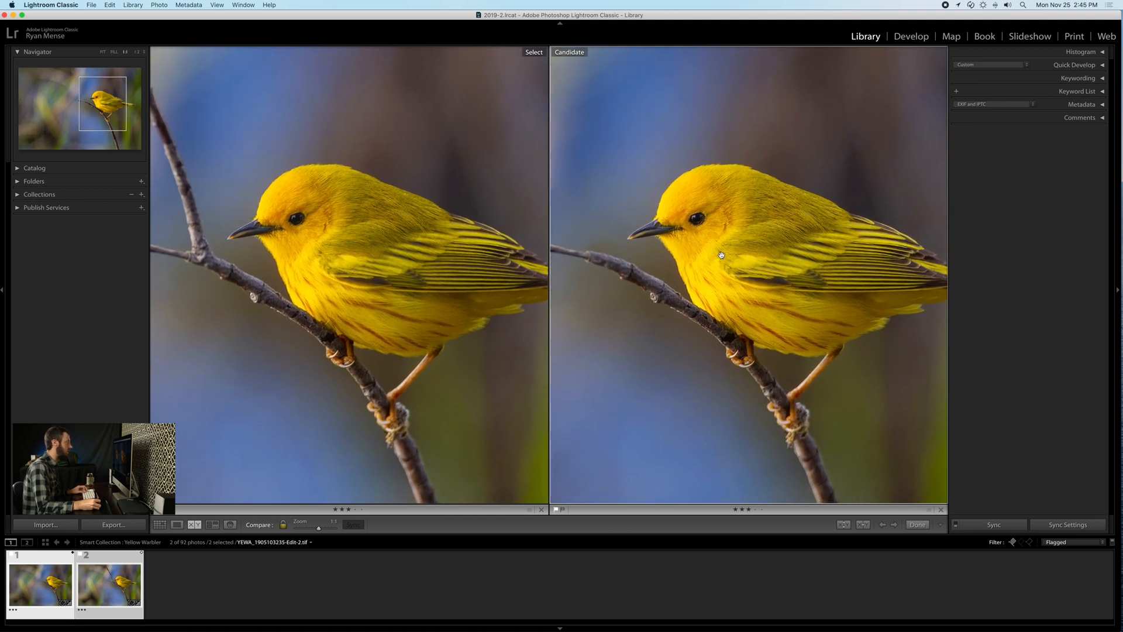